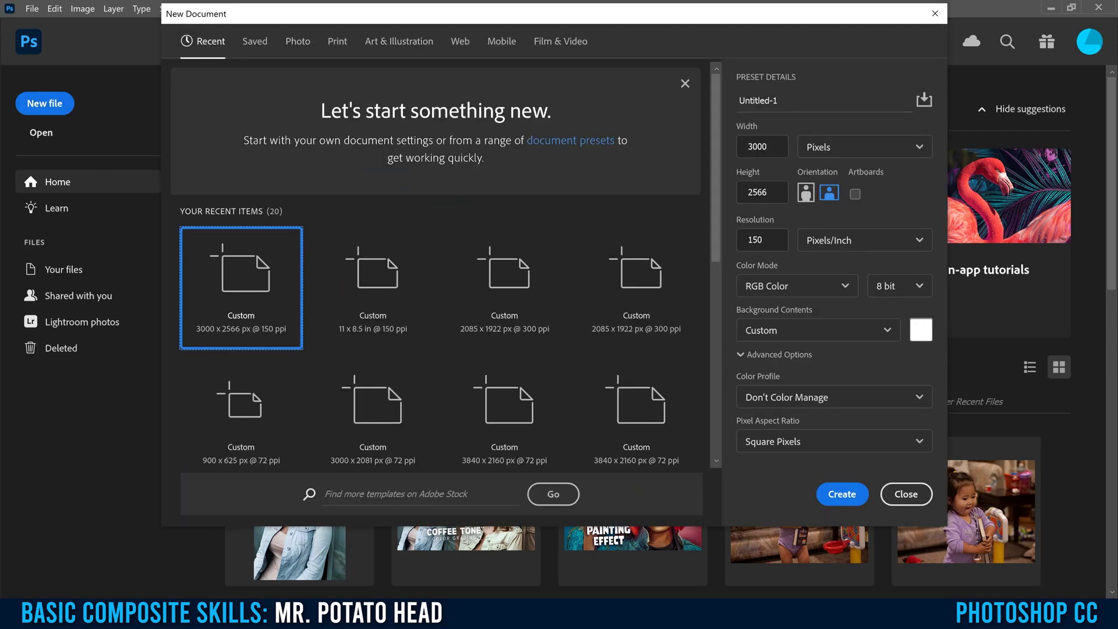
Name the new document with the owner's first name followed by "mr potato head" and size it 11 by 8.5 inches
type("Shawn mr potato hea")
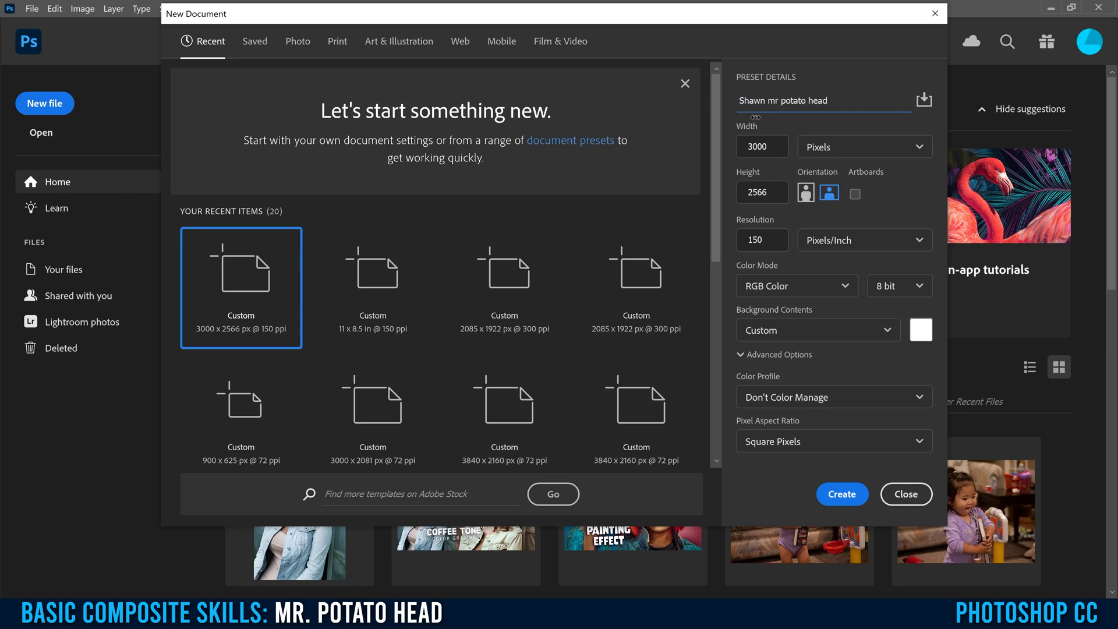
left_click(826, 150)
left_click(827, 198)
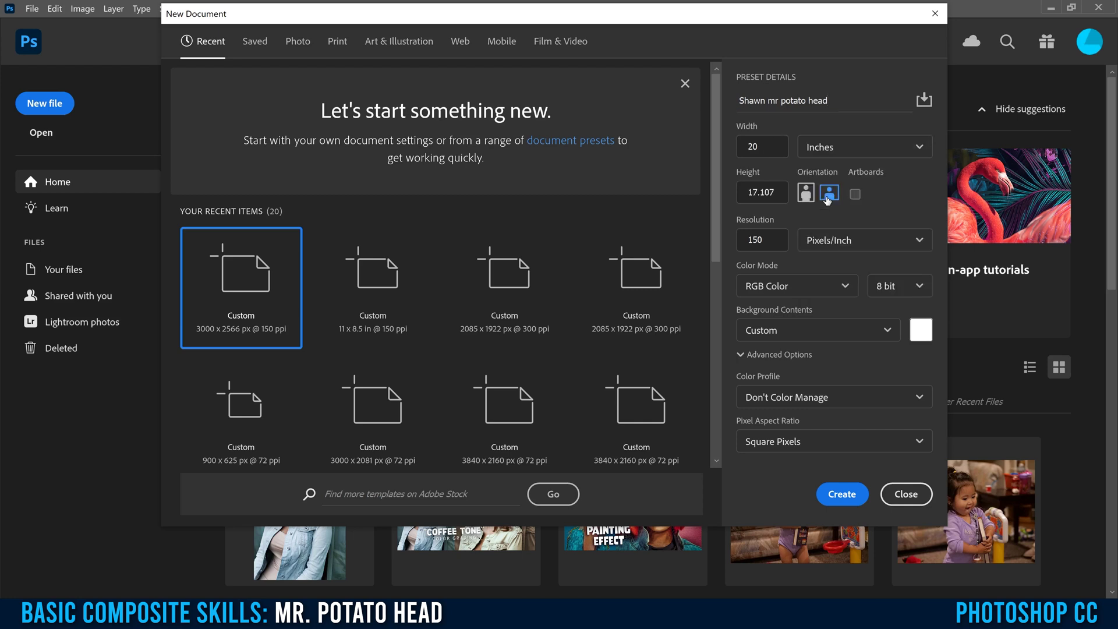
left_click_drag(763, 147, 723, 154)
key("Tab")
type("8")
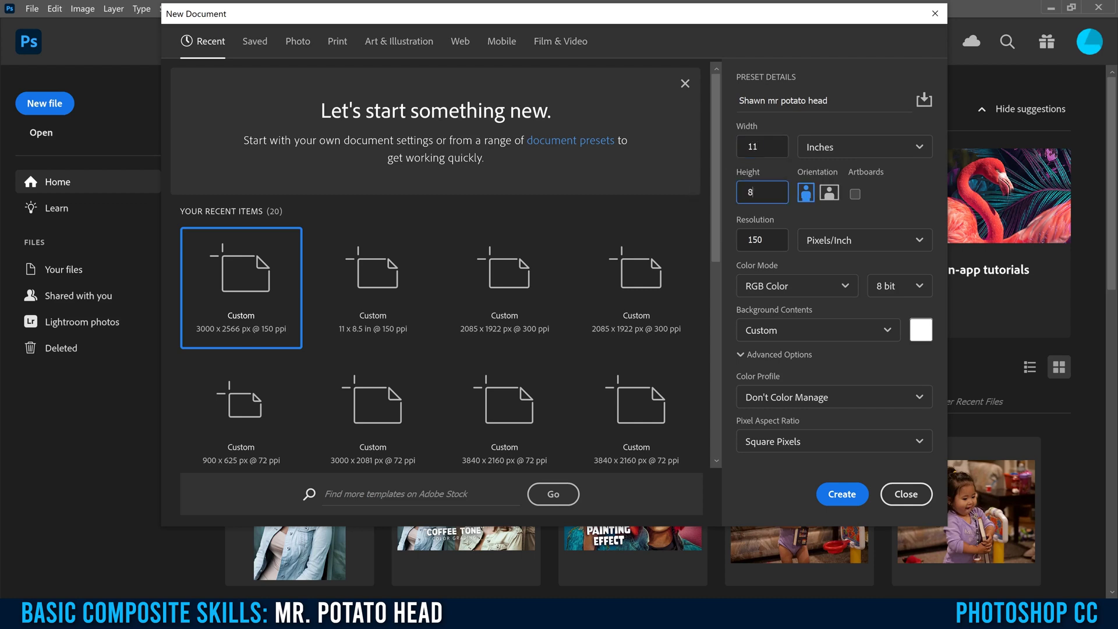
left_click(919, 200)
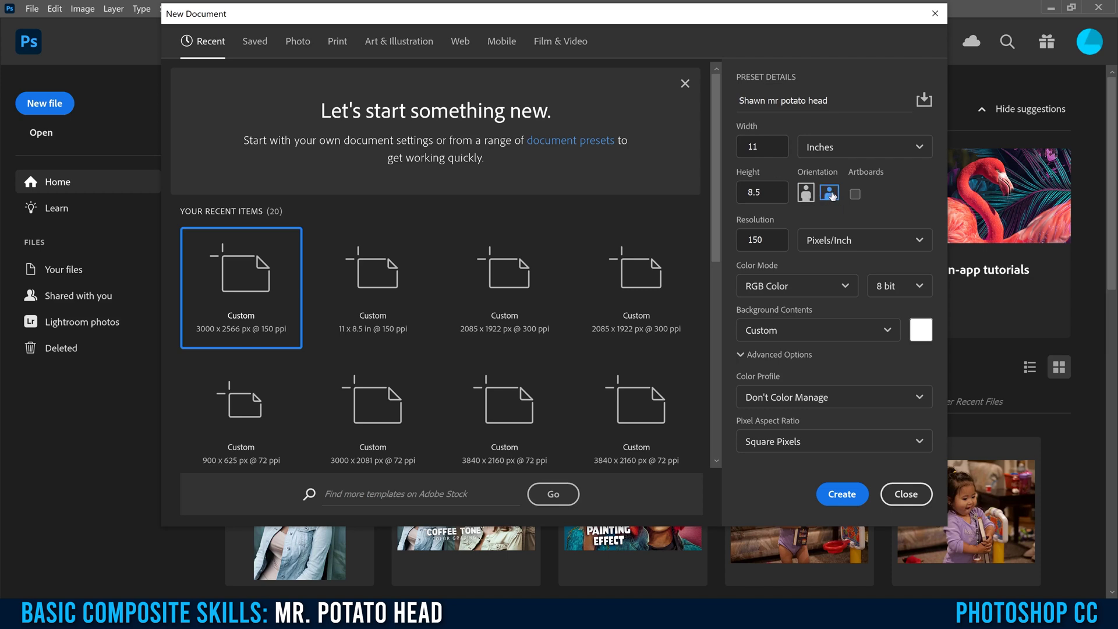
Try portrait orientation, return to landscape, and create the document
left_click(807, 195)
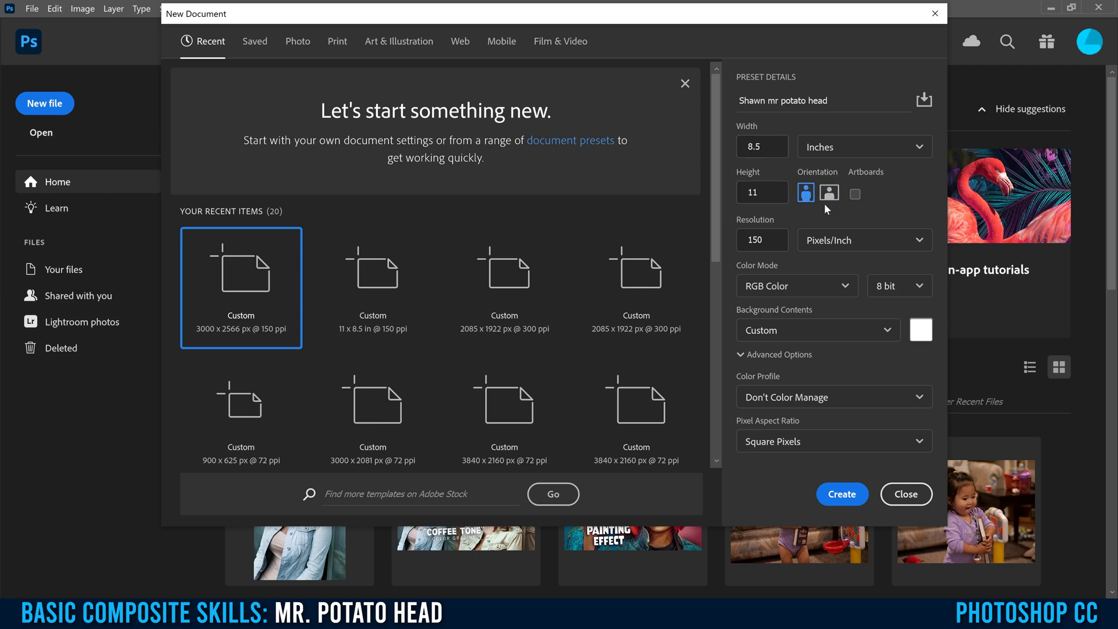
left_click(830, 193)
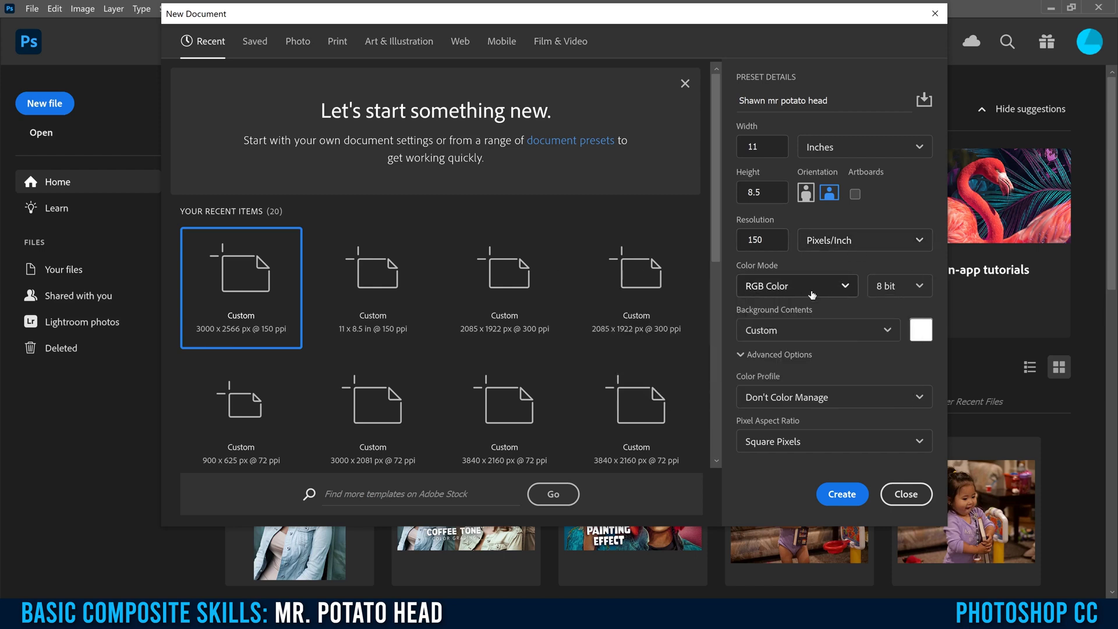
left_click(839, 496)
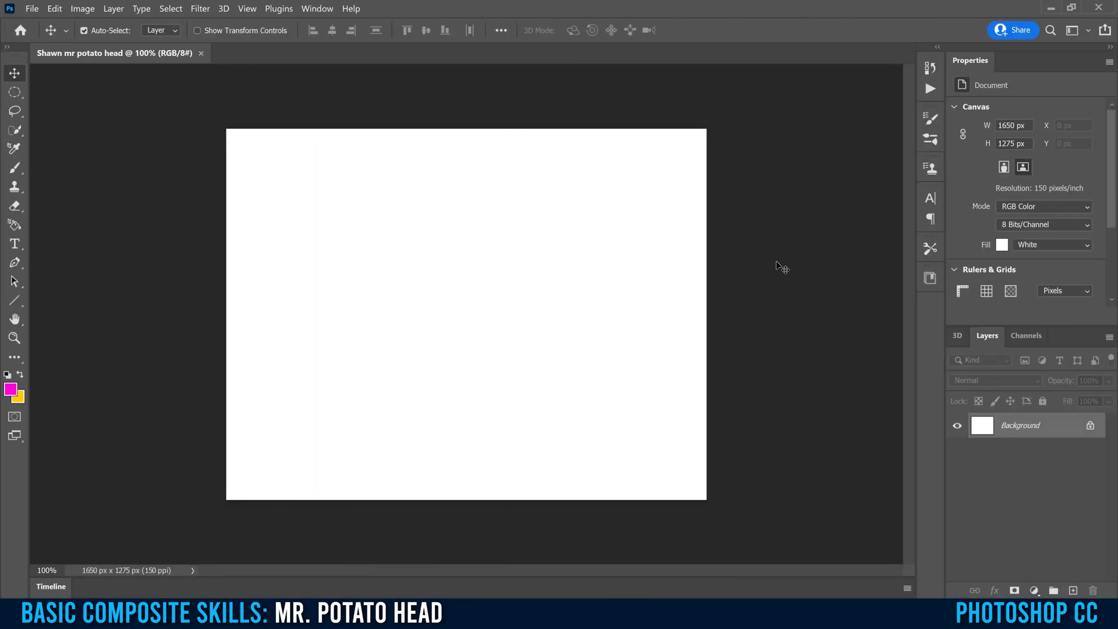
Switch to the web browser and look at the Unsplash and Pexels stock photo sites
left_click(1051, 8)
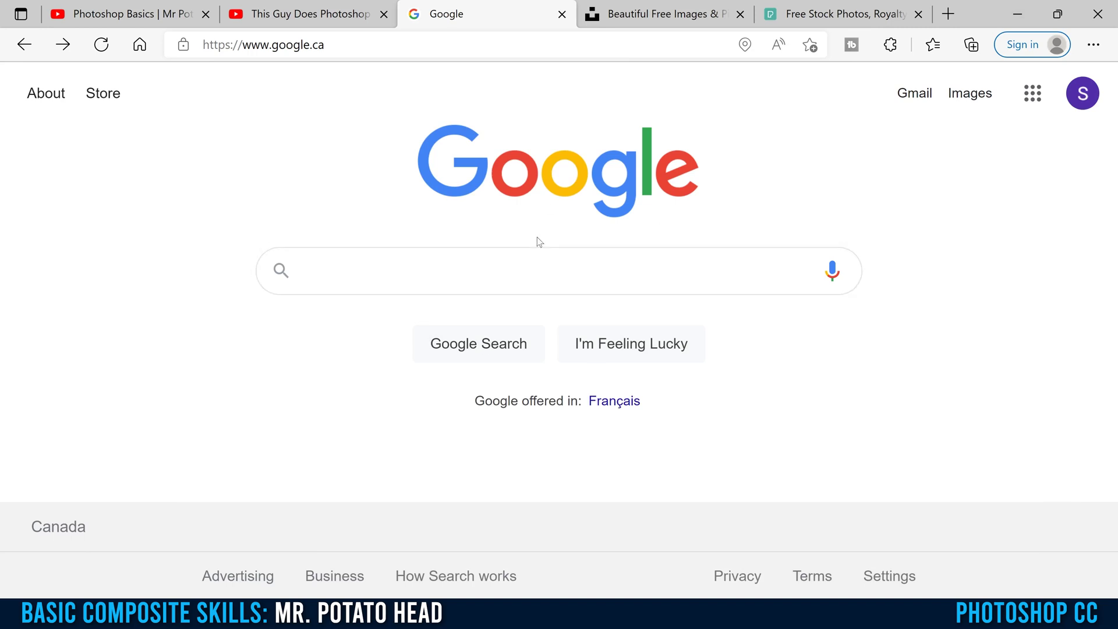
left_click(653, 22)
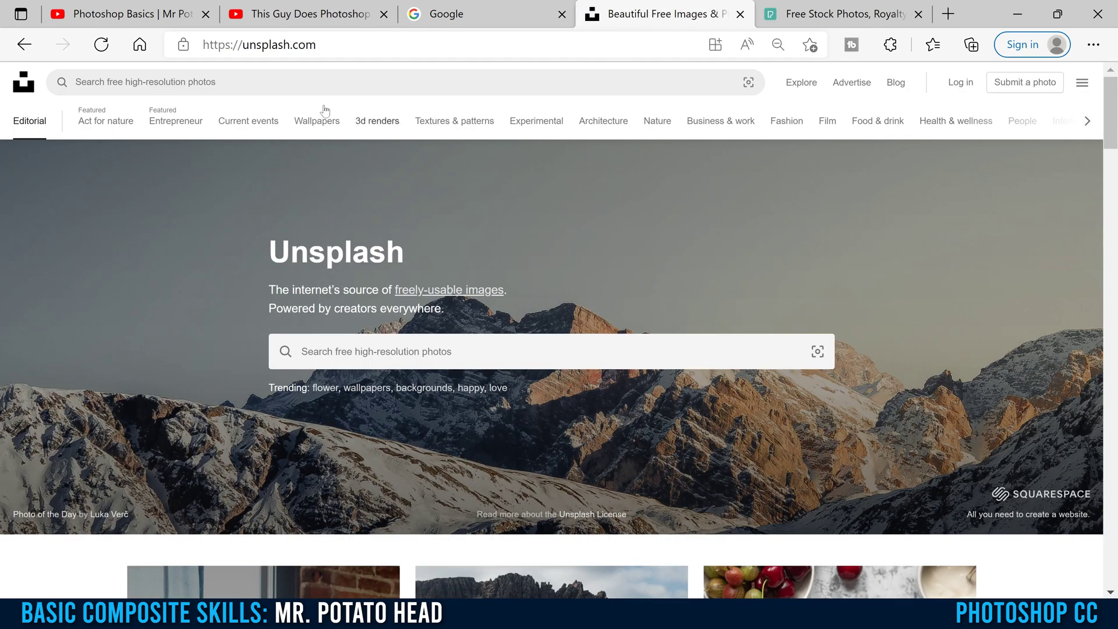
left_click(830, 15)
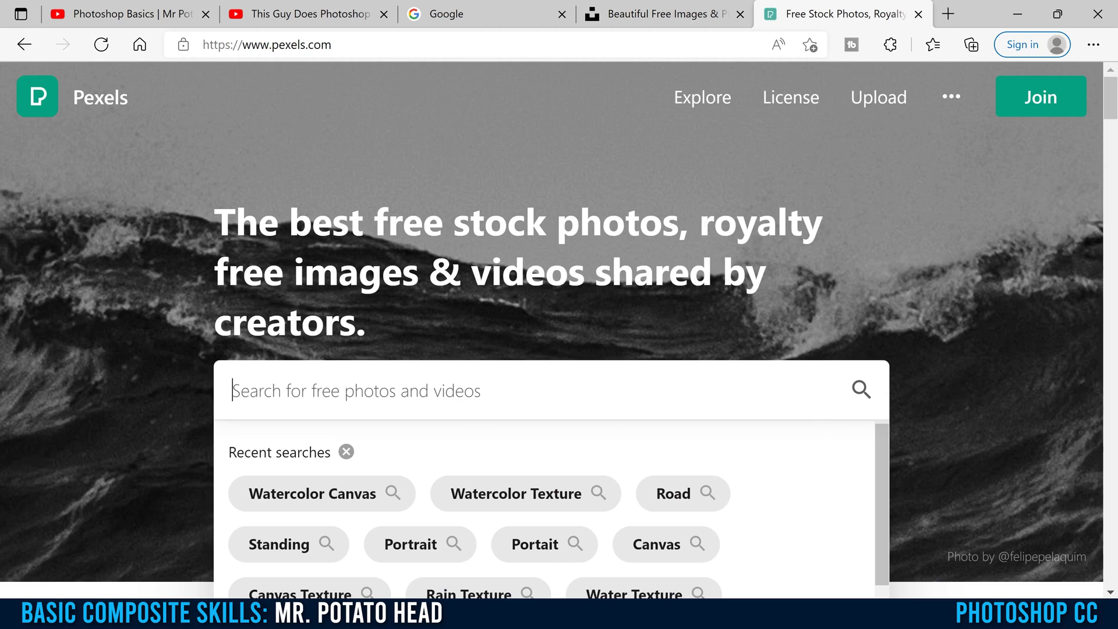
Search Google for "basketball"
left_click(463, 16)
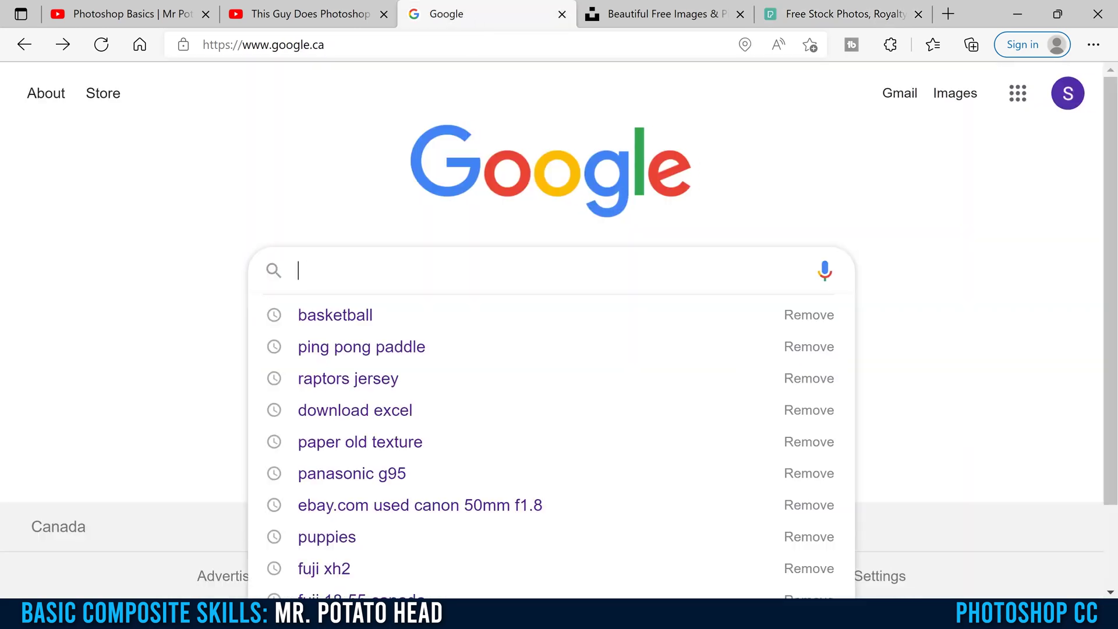
type("n")
key("BackSpace")
type("basketball")
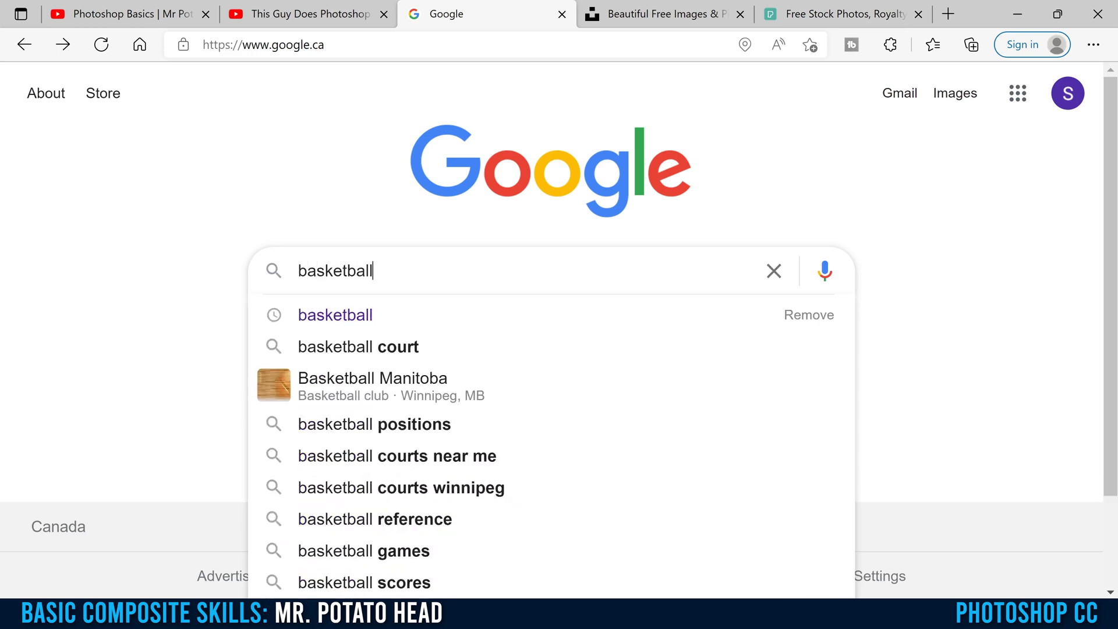
key("Return")
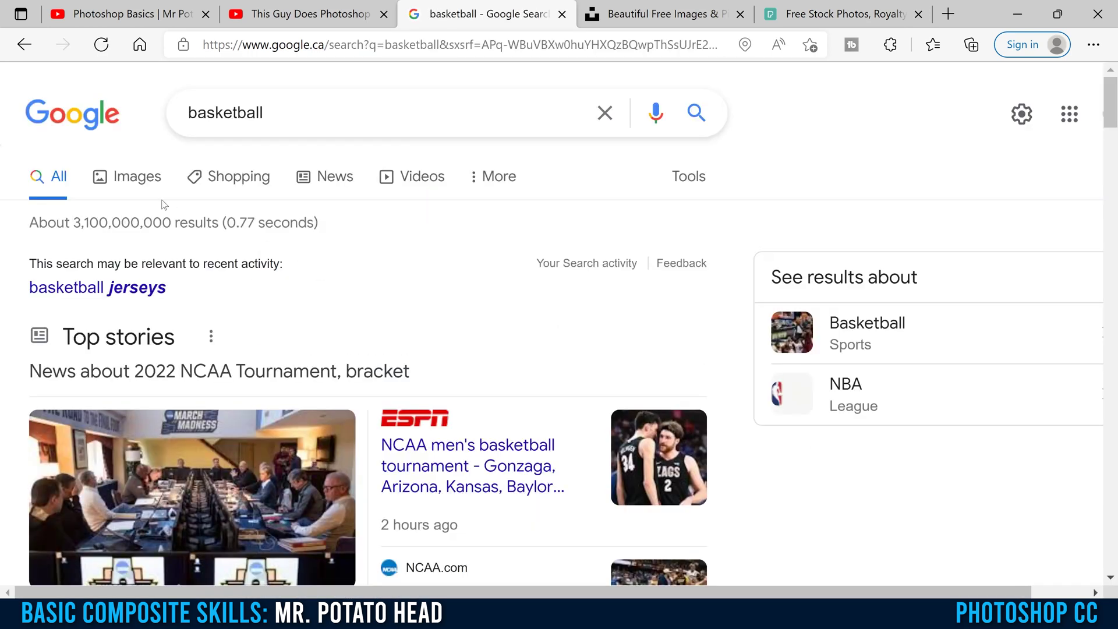
Show the image results for basketball and filter them to the Large size
left_click(125, 178)
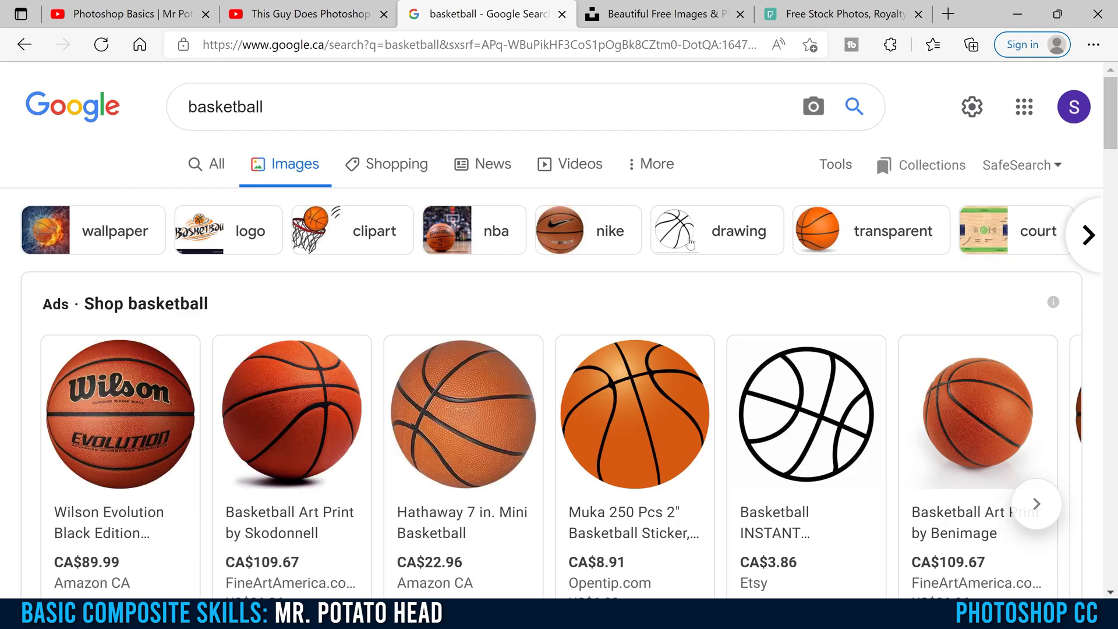
left_click(837, 166)
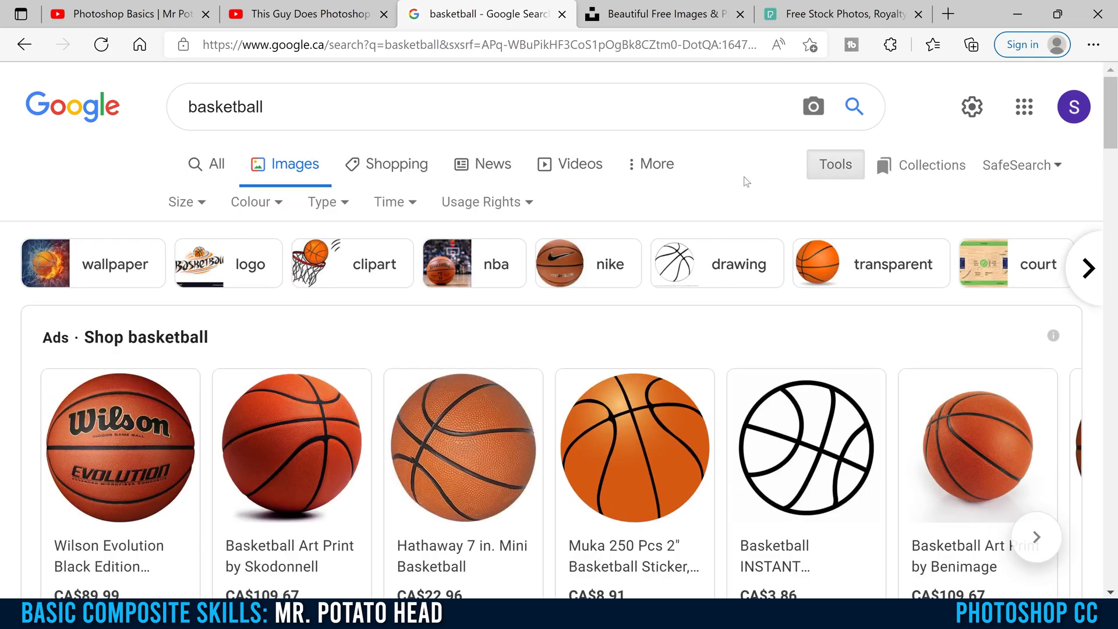
left_click(200, 209)
left_click(202, 278)
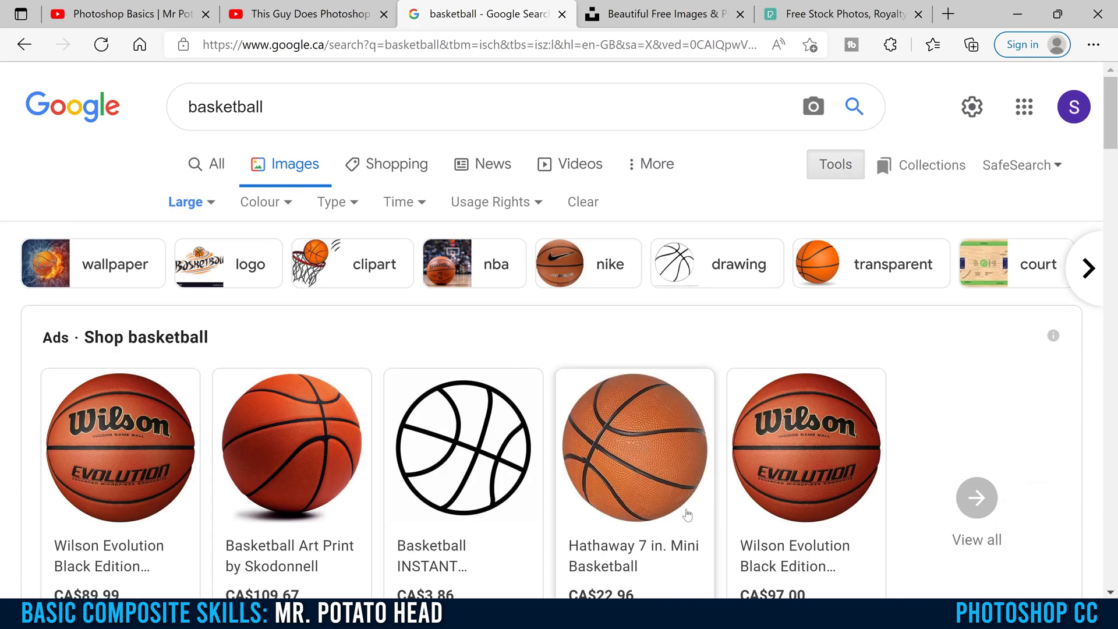
Browse the large basketball images and preview the ESPN photo of a ball resting on the court's white line
mouse_move(664, 395)
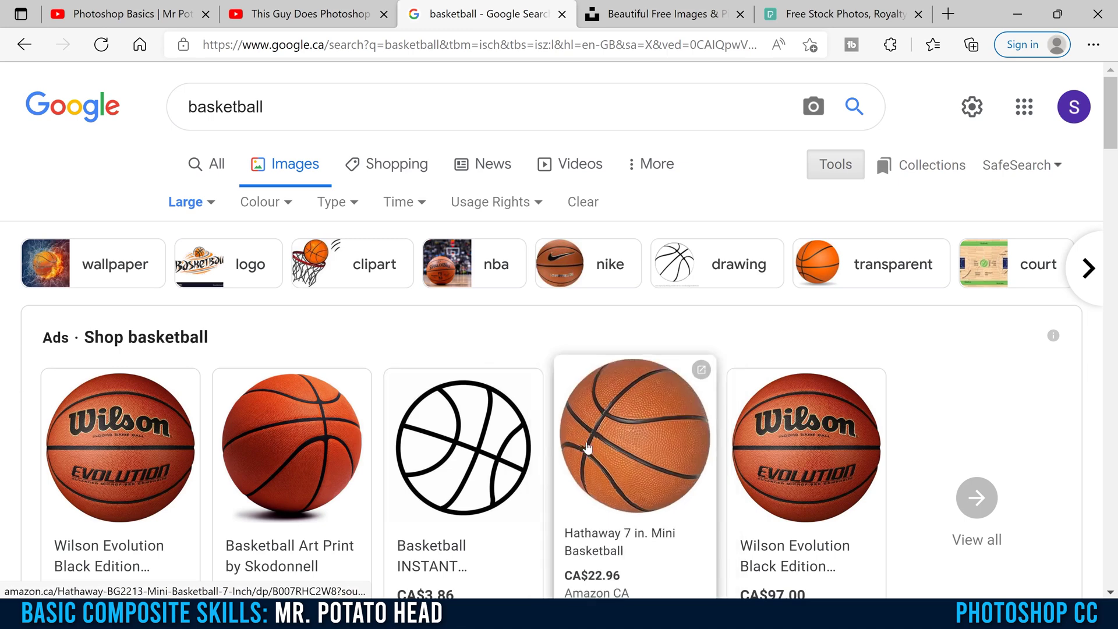
scroll(608, 441, "down", 3)
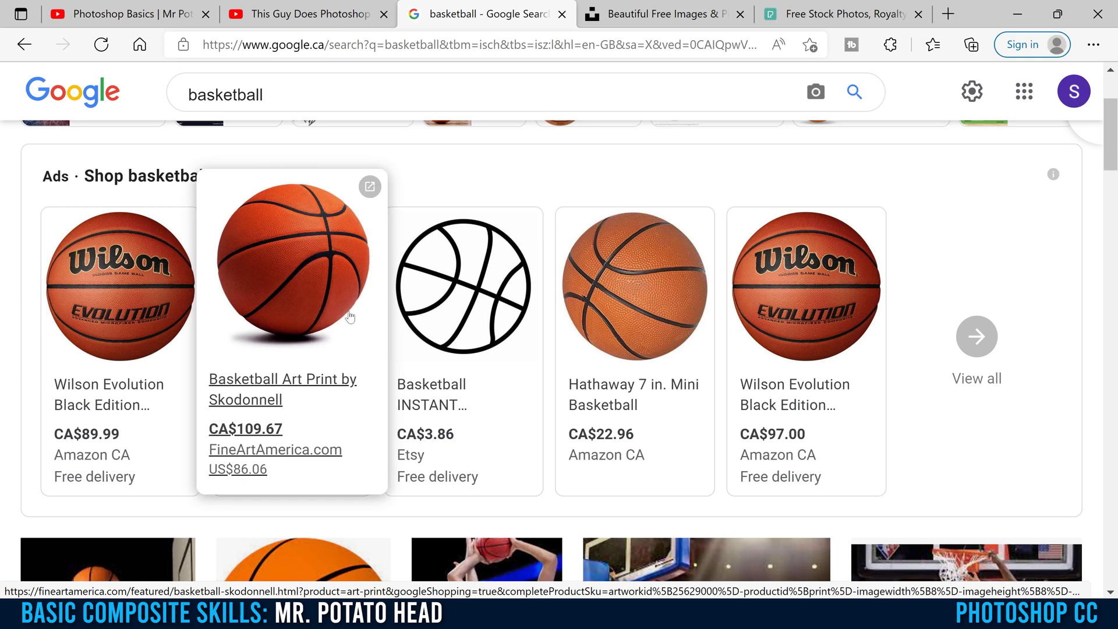
scroll(349, 317, "down", 10)
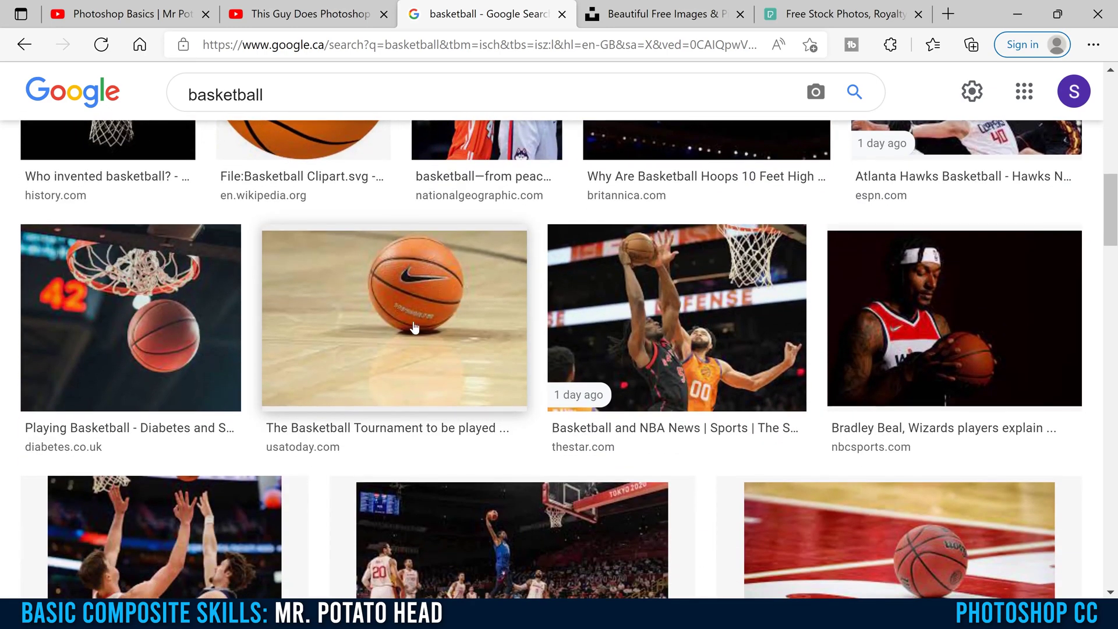
scroll(414, 306, "down", 3)
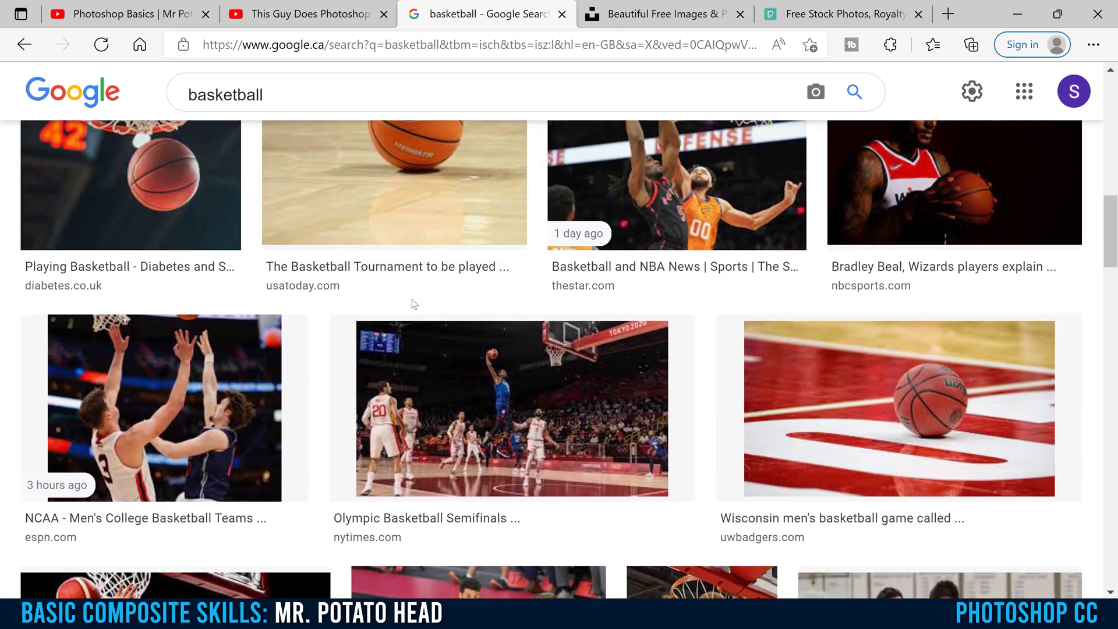
scroll(414, 304, "down", 12)
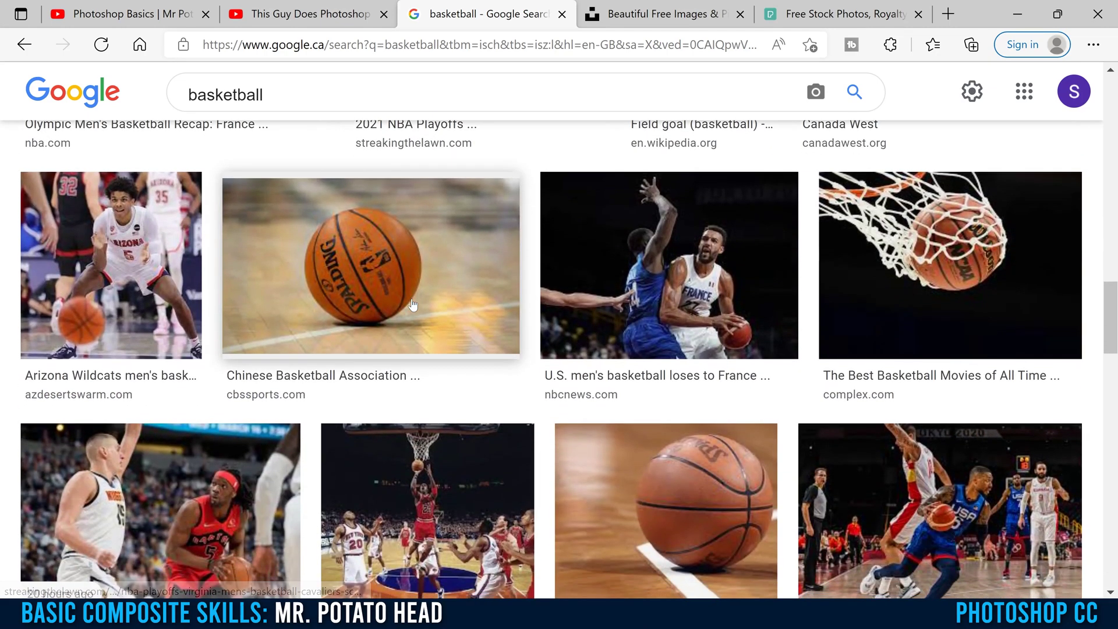
scroll(412, 304, "down", 3)
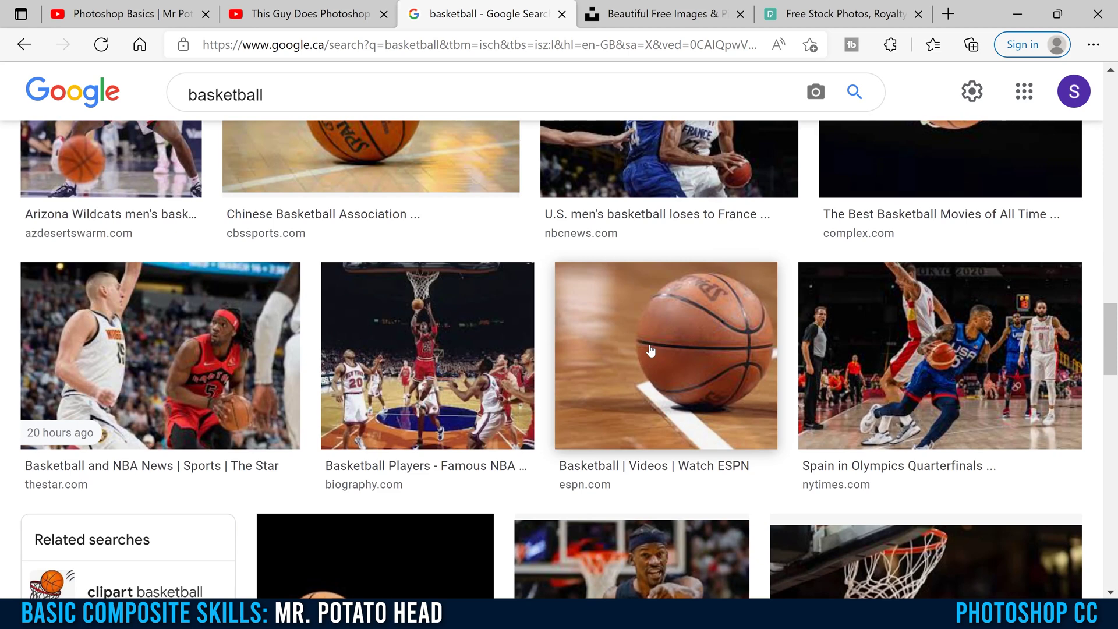
left_click(650, 350)
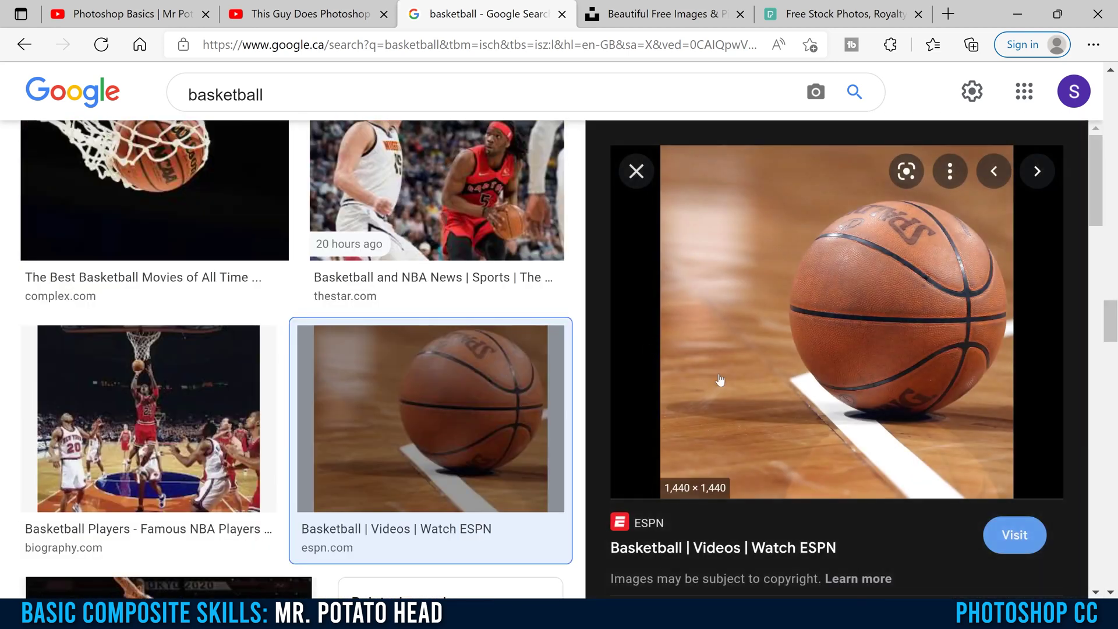
Save the previewed ESPN basketball photo as a JPG in the "mr potato head" folder inside Assets on the Desktop
right_click(809, 296)
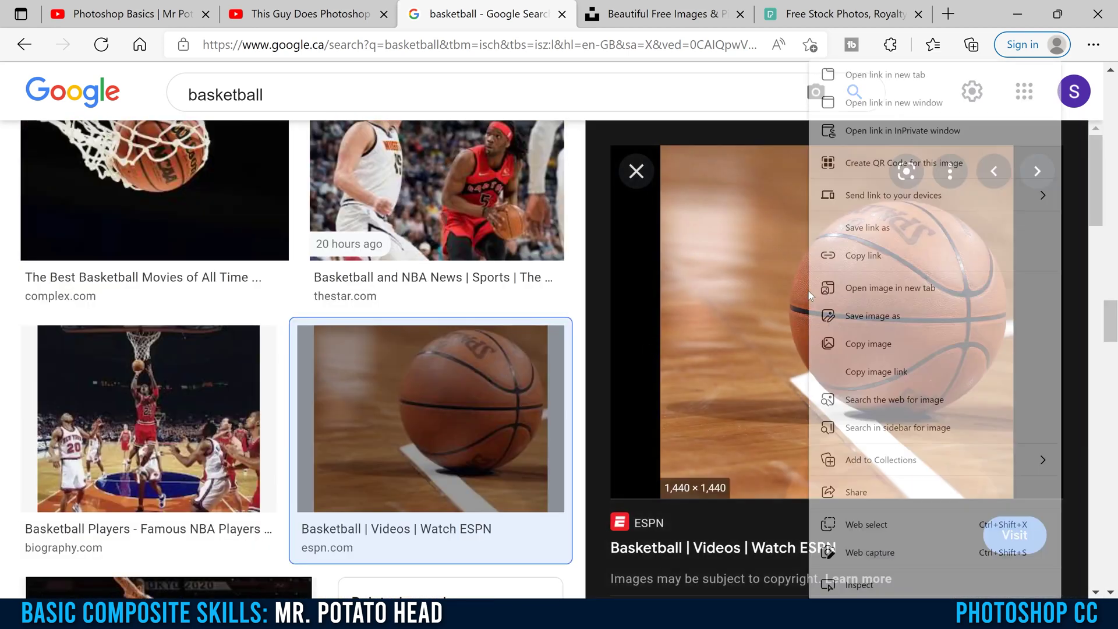
left_click(879, 318)
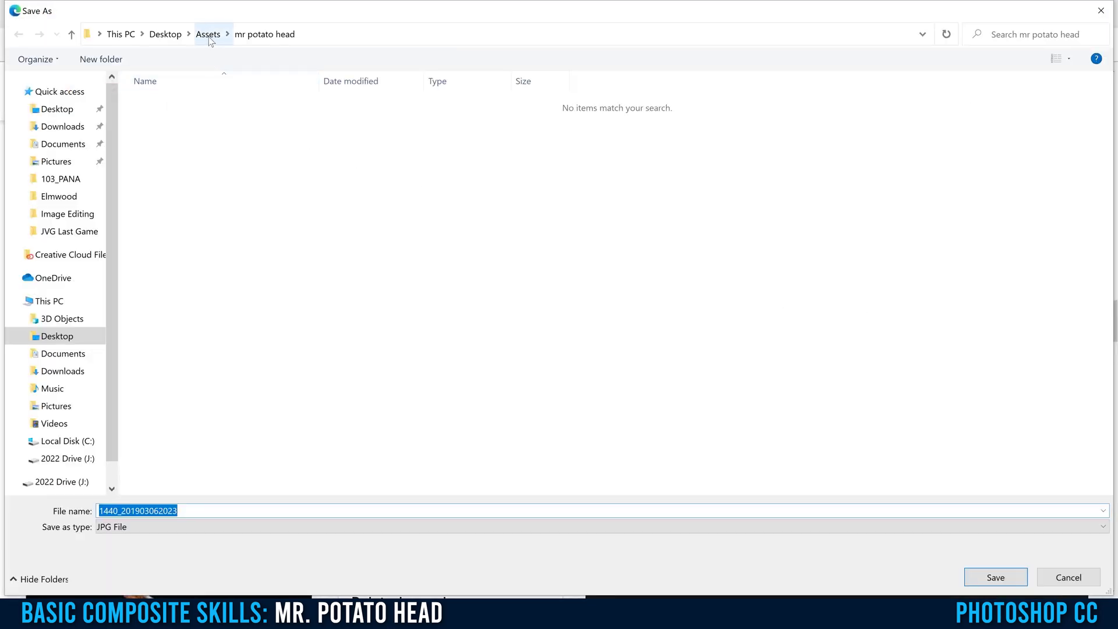
left_click(208, 36)
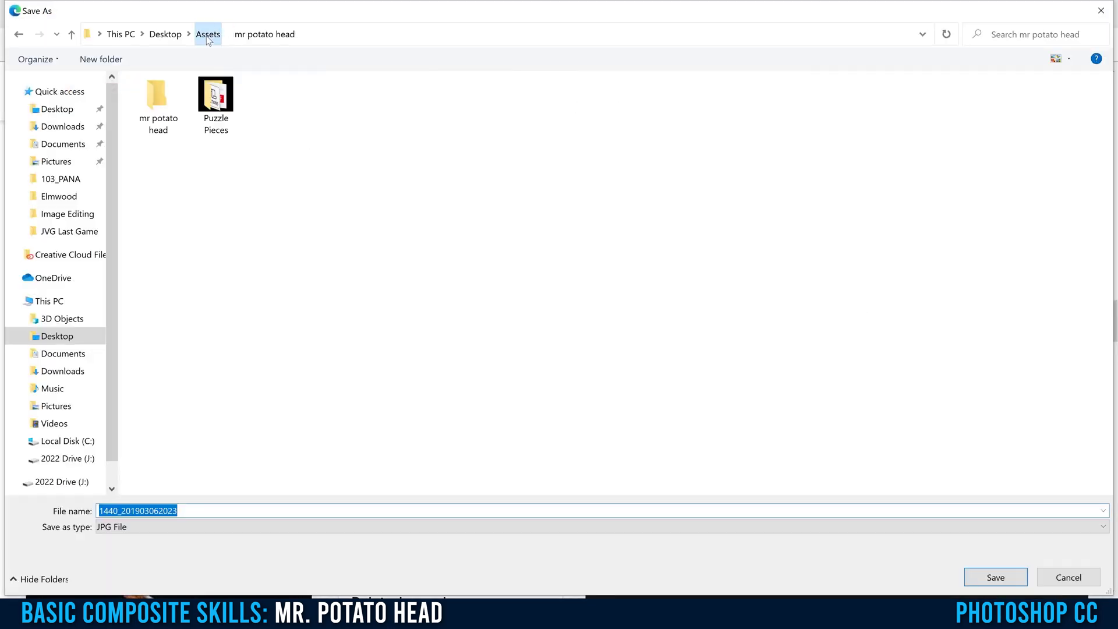
double_click(155, 105)
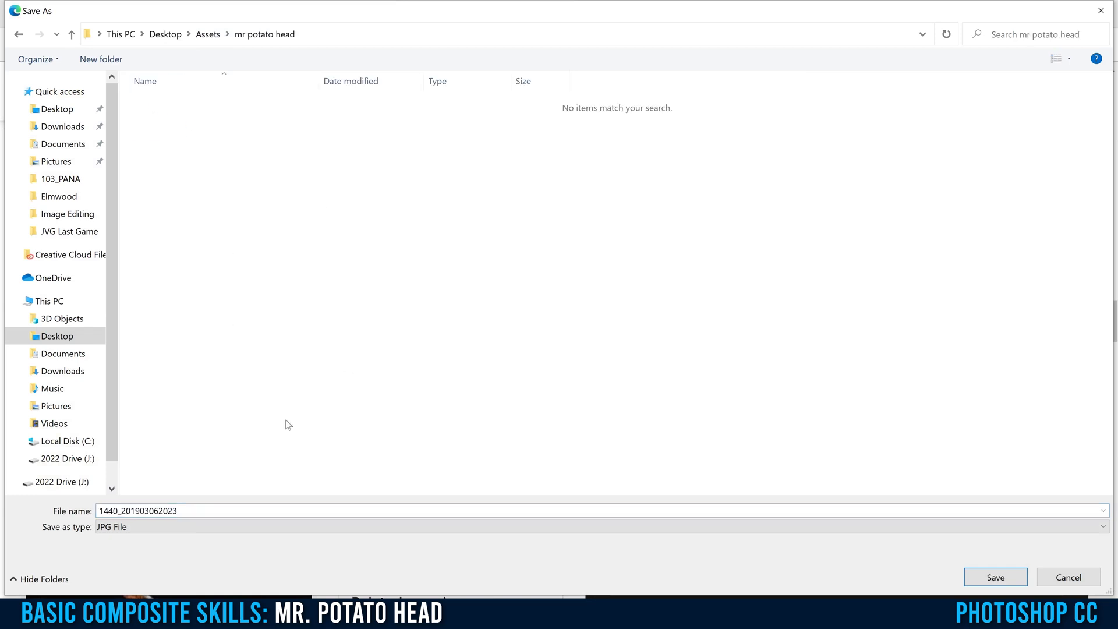
type("b")
left_click(995, 577)
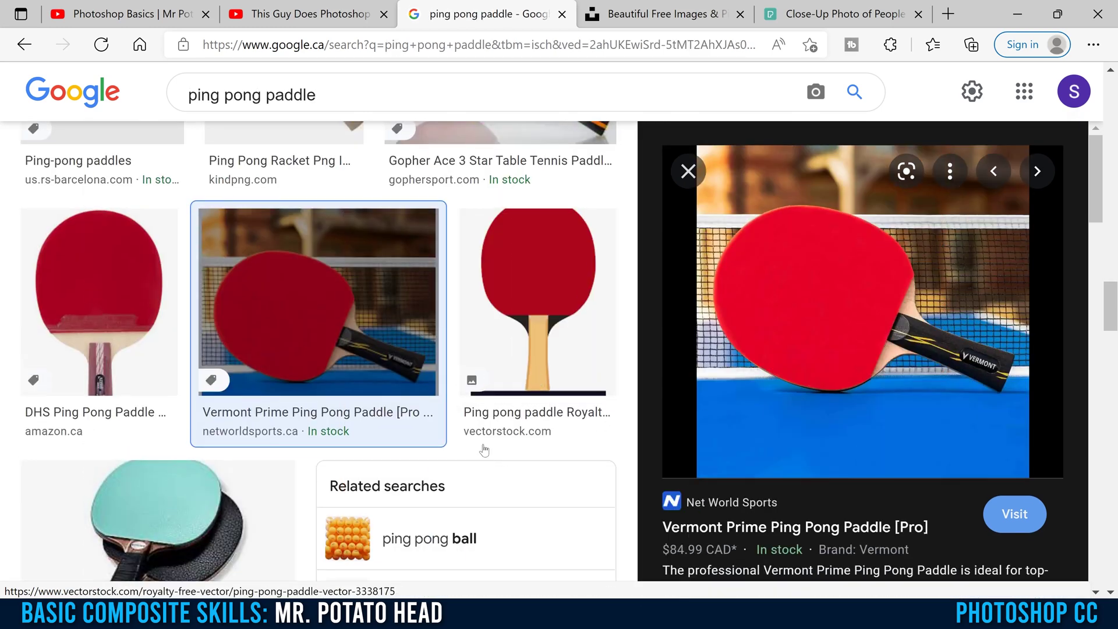
Look through the ping pong paddle image results and select the Wikipedia photo of a red table tennis racket
scroll(483, 448, "up", 3)
scroll(483, 448, "down", 8)
scroll(483, 448, "up", 10)
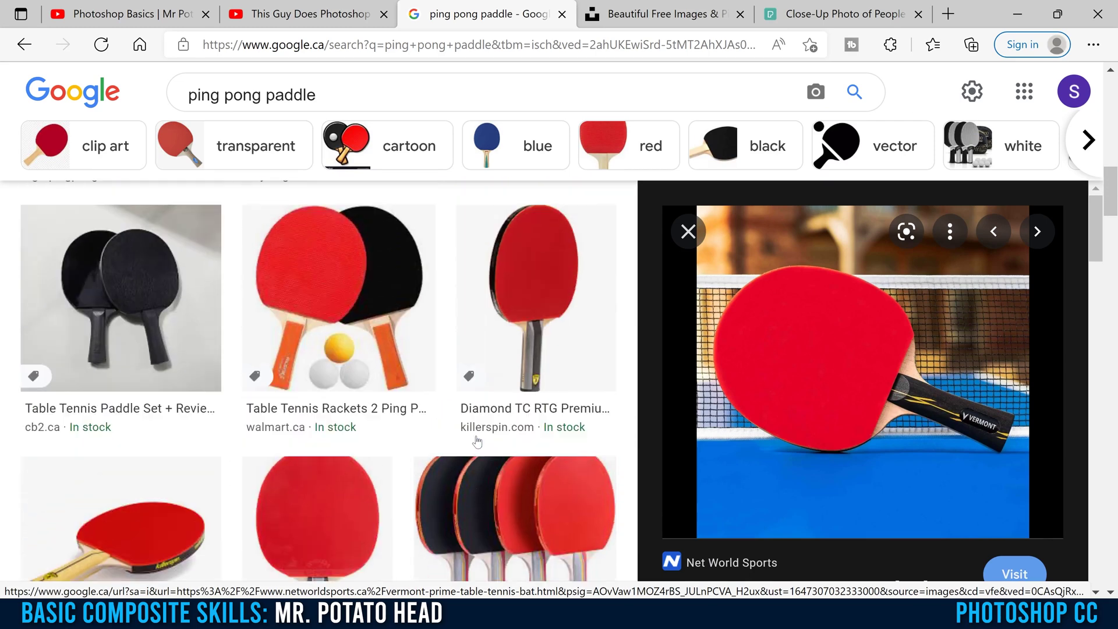
scroll(476, 441, "up", 4)
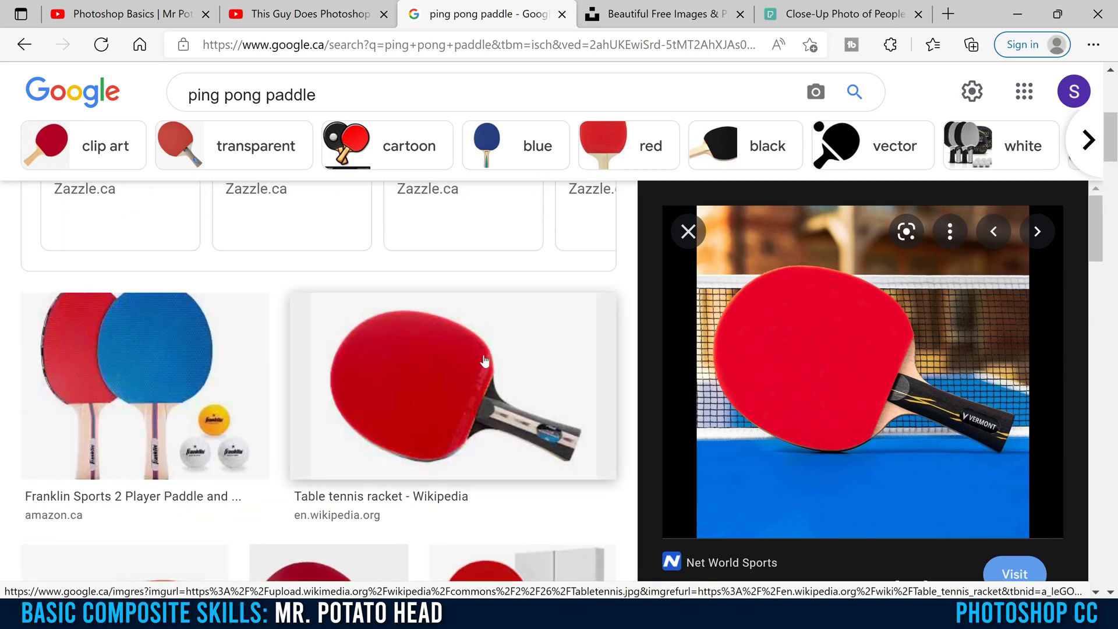
left_click(416, 378)
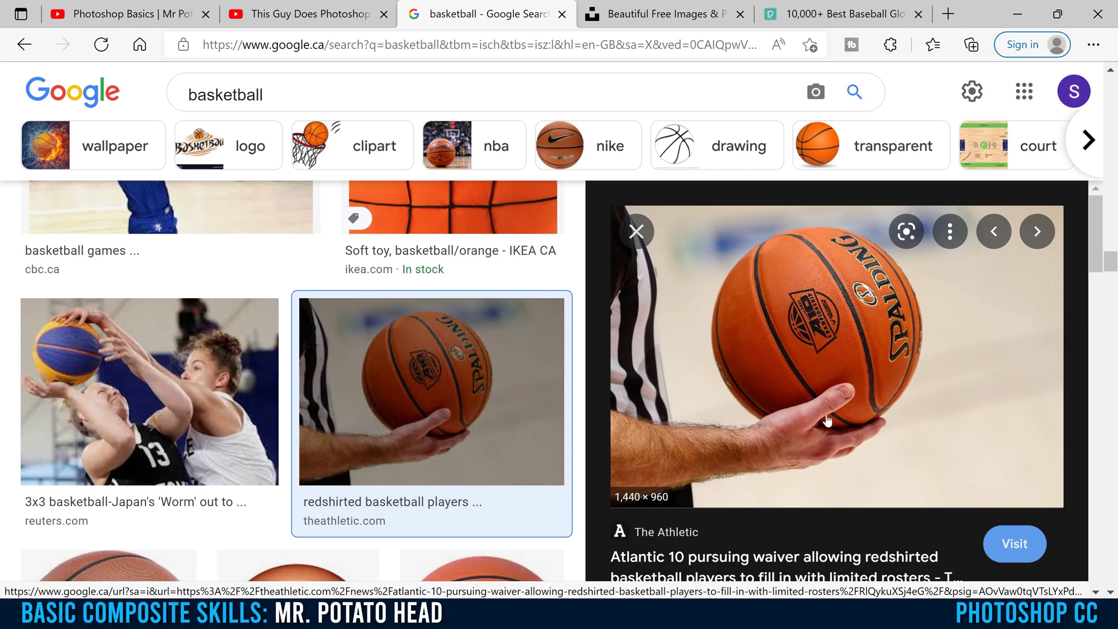
Look through more basketball image results and select the deseret.com photo of a ball against a dark background
scroll(380, 381, "down", 10)
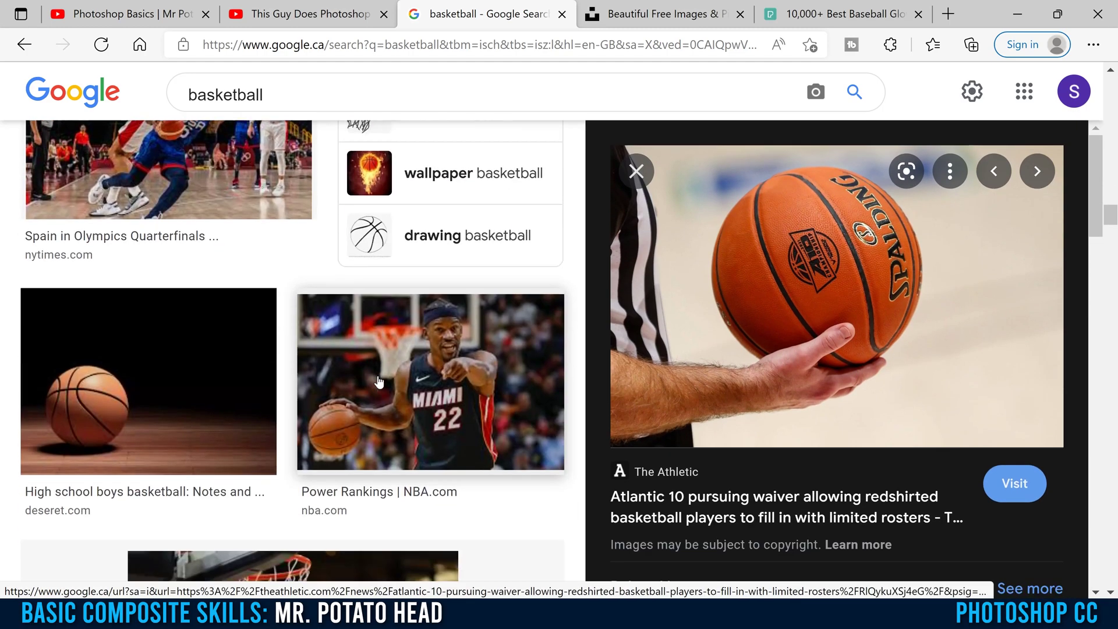
left_click(134, 351)
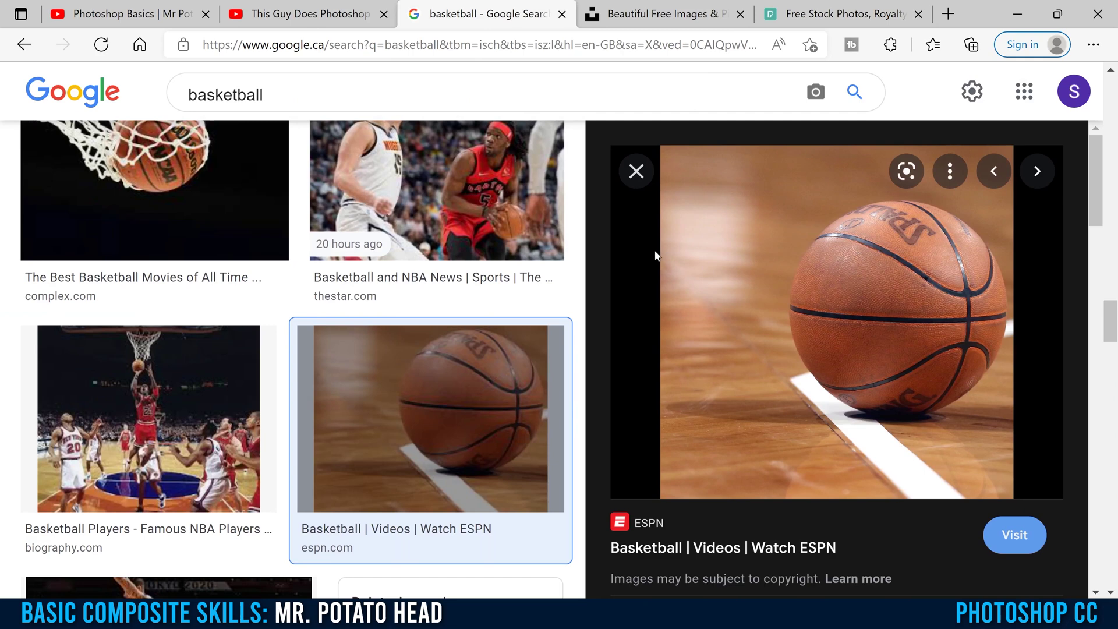
Switch to the Pexels site and search its free photos for "hockey puck"
left_click(668, 14)
left_click(837, 19)
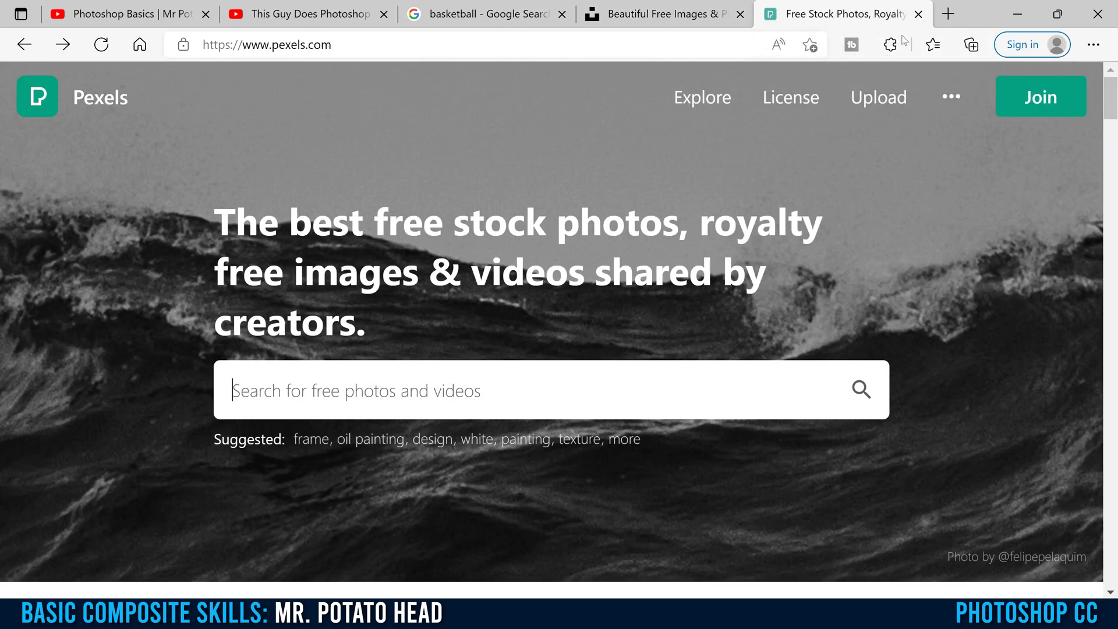
type("hocket")
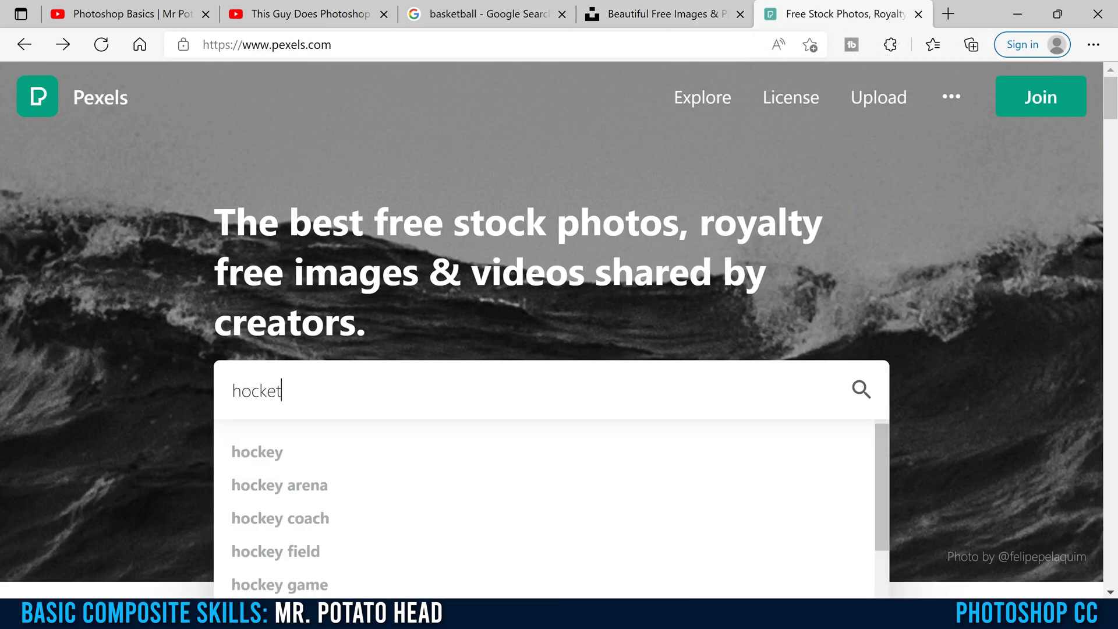
key("BackSpace")
type("y puck")
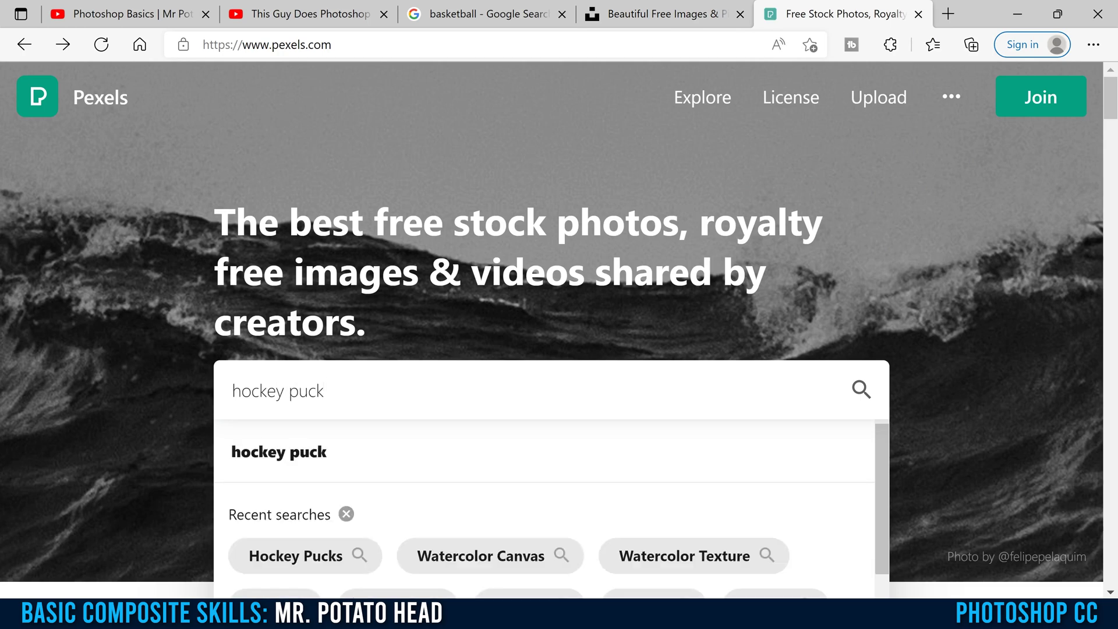
key("Return")
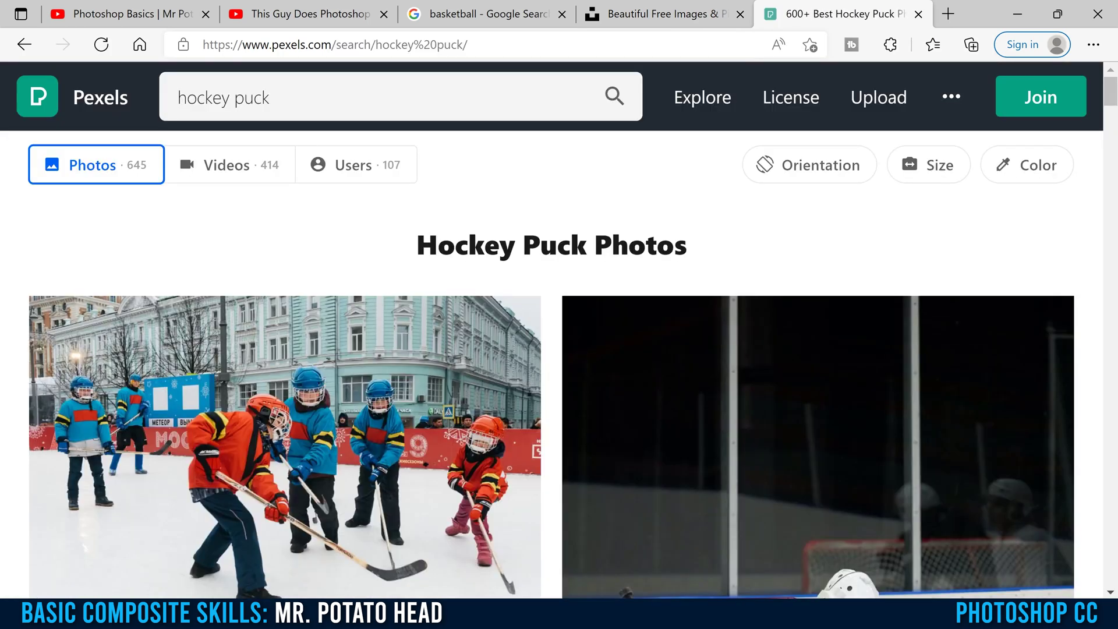
Browse the hockey puck photos and download the close-up of a puck lying on ice beside crossed sticks
scroll(482, 353, "down", 4)
scroll(482, 353, "down", 5)
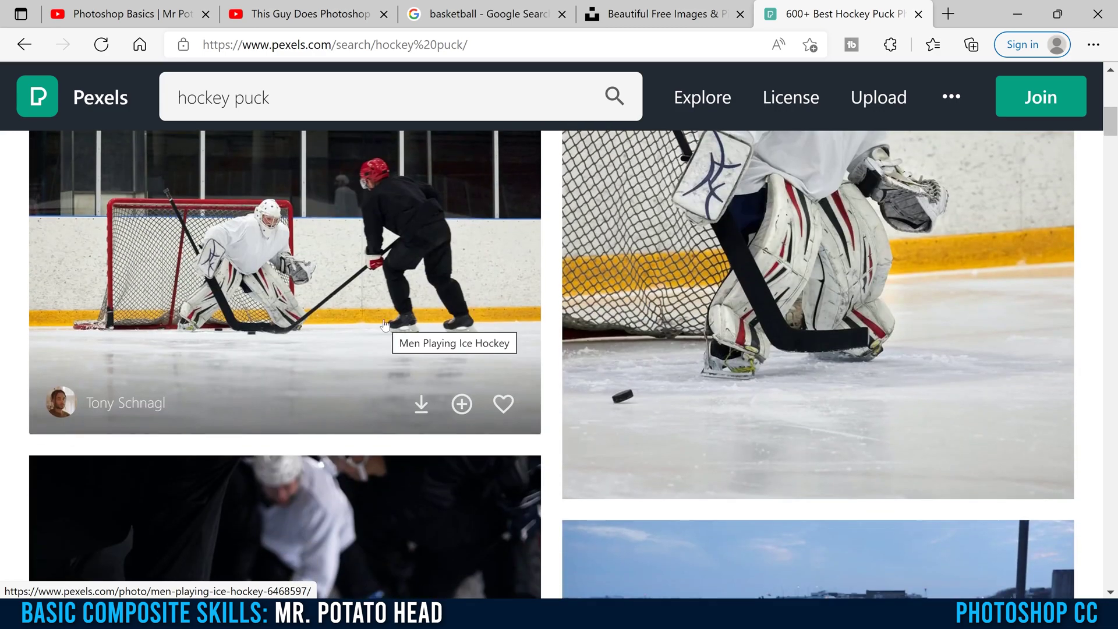
scroll(385, 325, "down", 6)
scroll(384, 325, "down", 6)
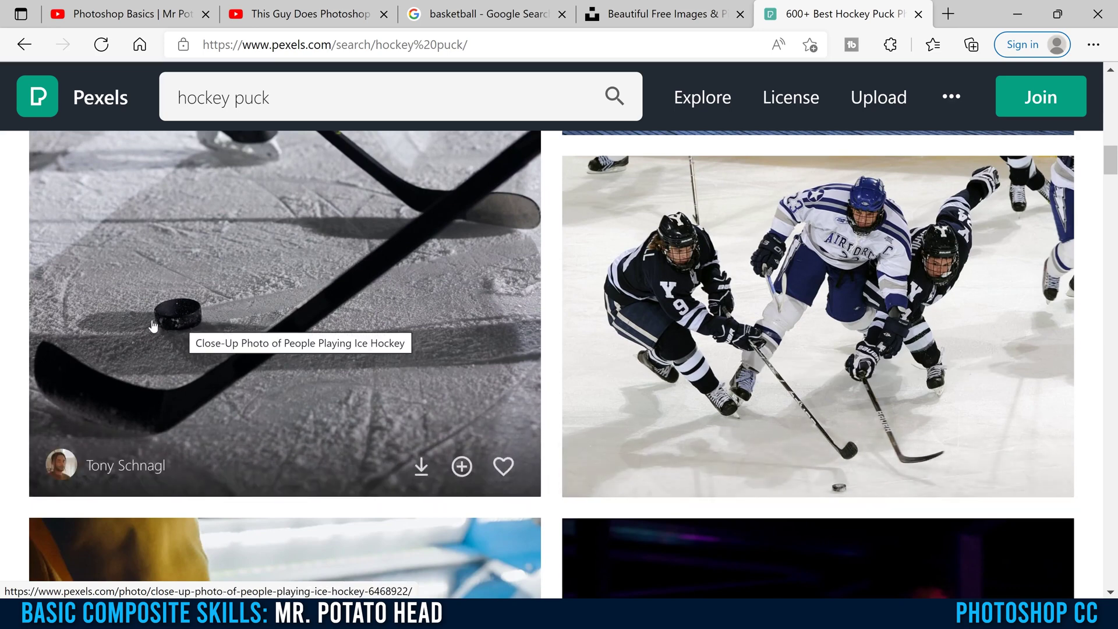
left_click(207, 313)
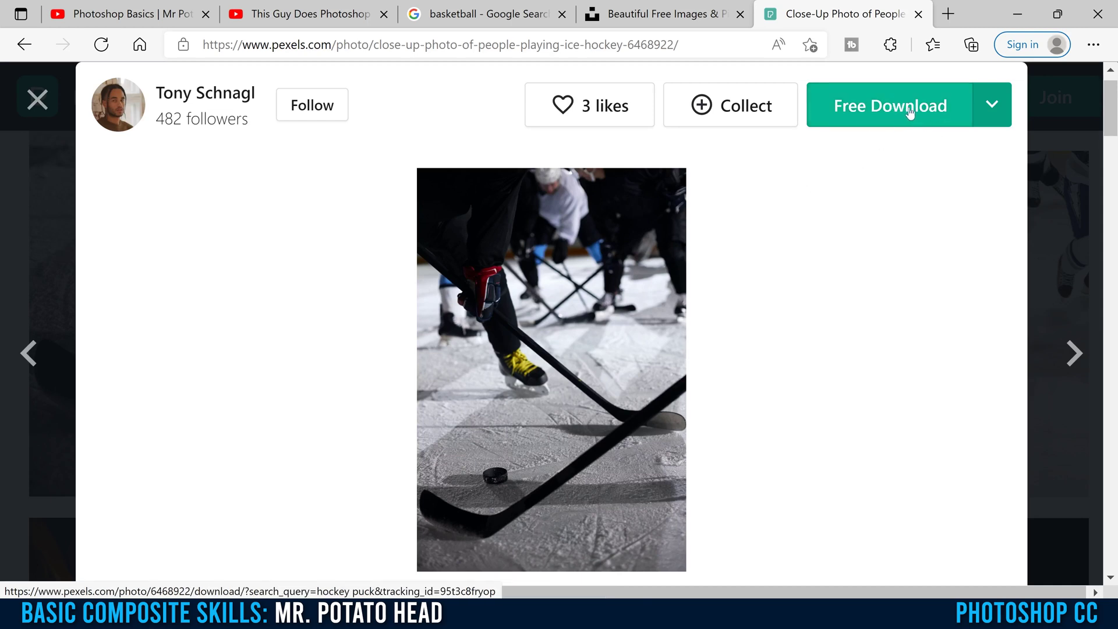
left_click(886, 102)
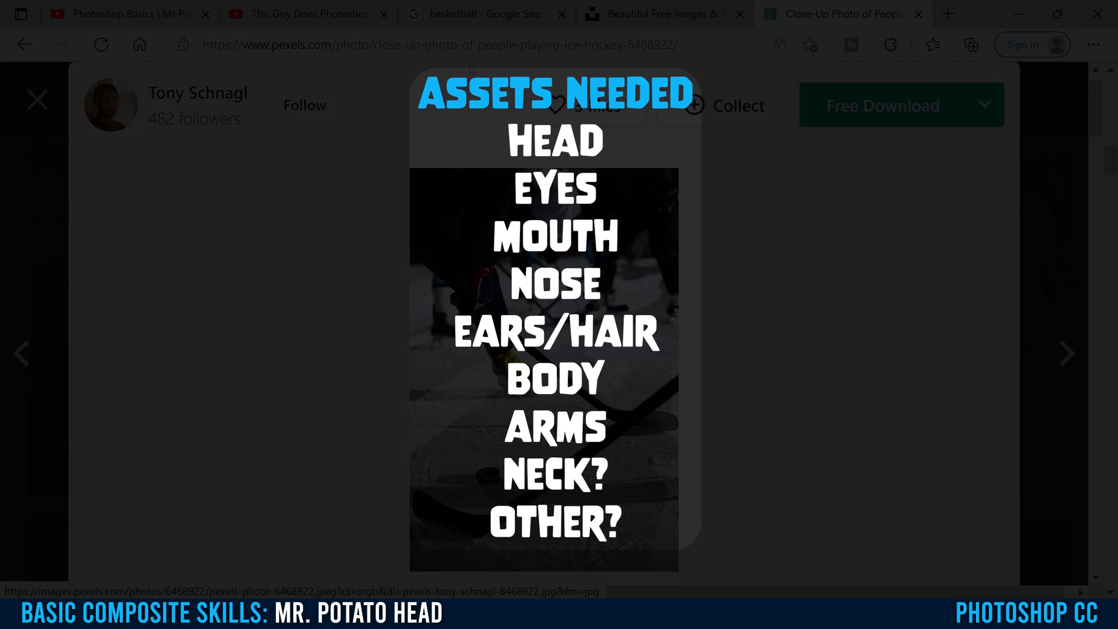
Review the collected sports images and their body-part file names in the "mr potato head" folder
left_click(462, 14)
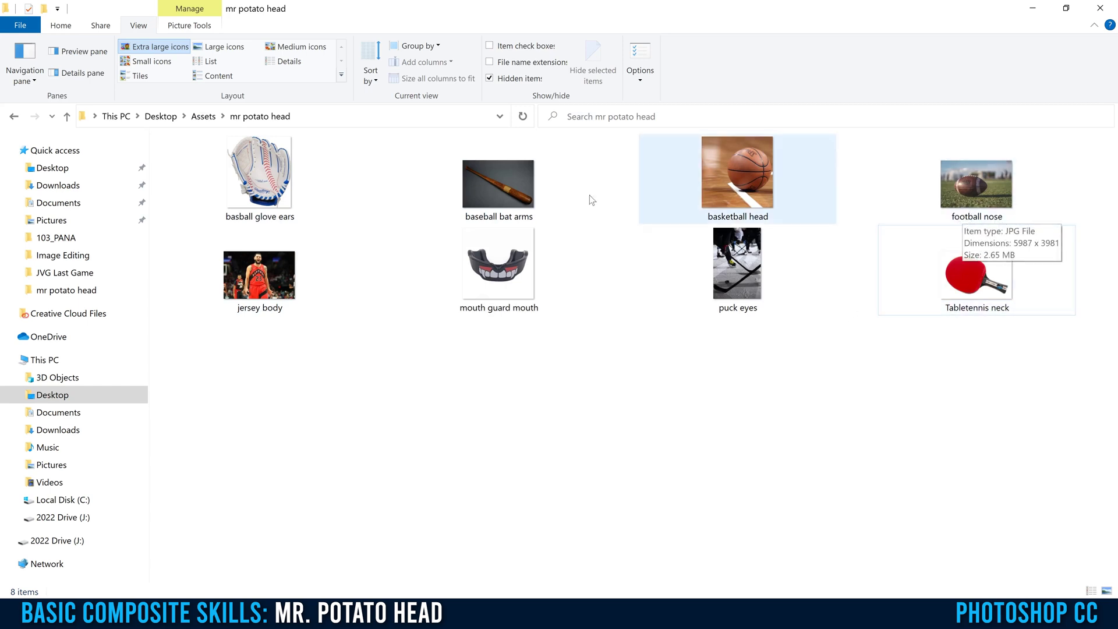
mouse_move(251, 220)
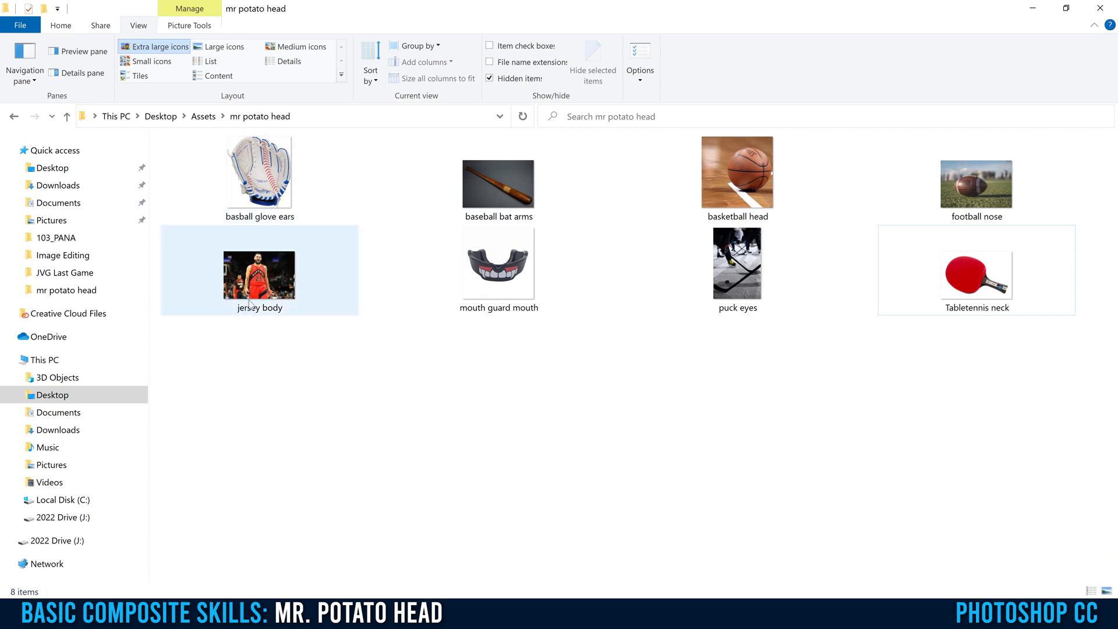
mouse_move(262, 269)
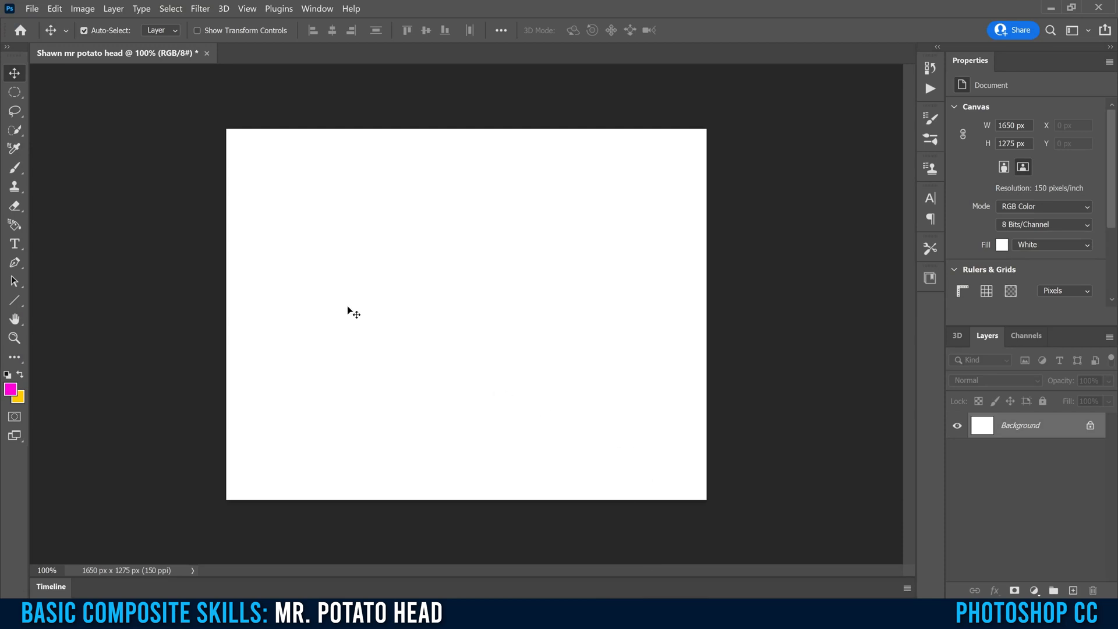
Place the football nose image as an embedded layer in the Photoshop document and accept its fitted size
left_click(30, 9)
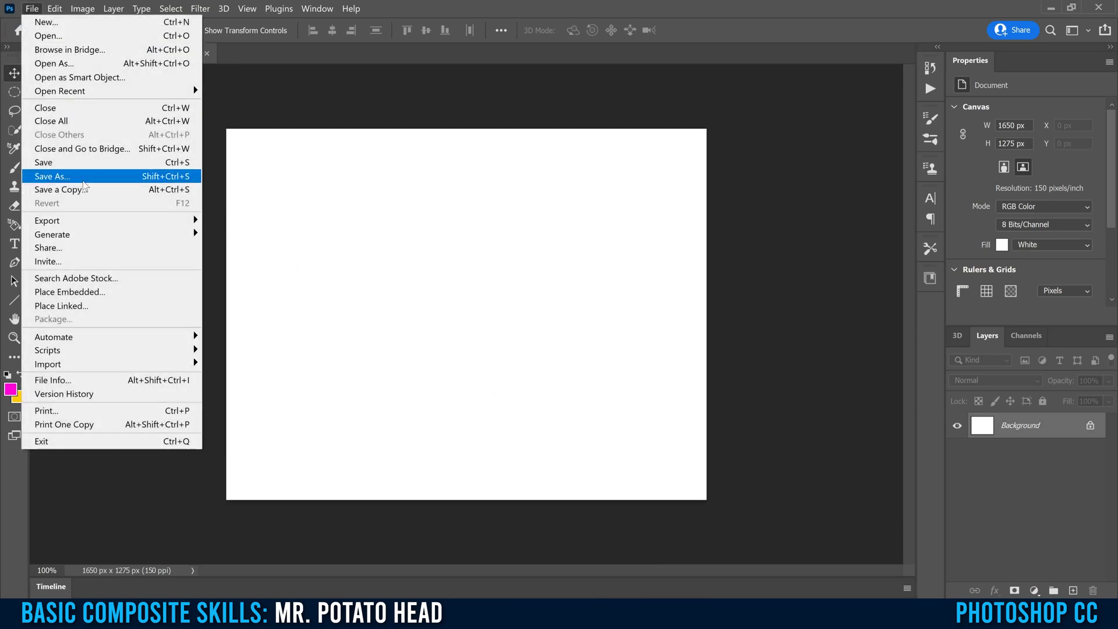
left_click(83, 294)
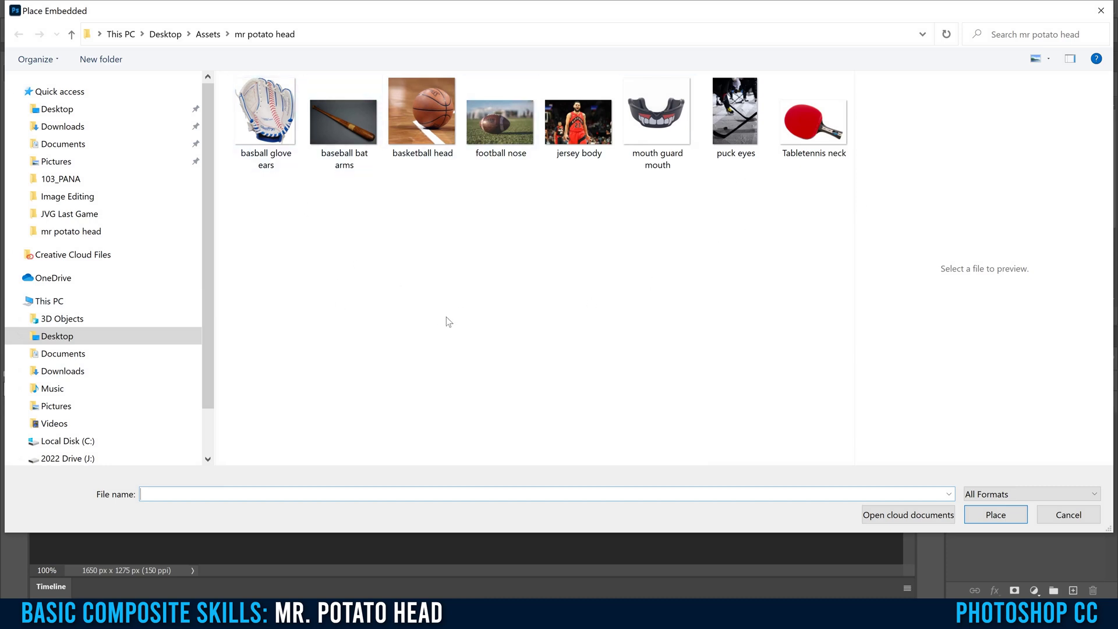
double_click(492, 127)
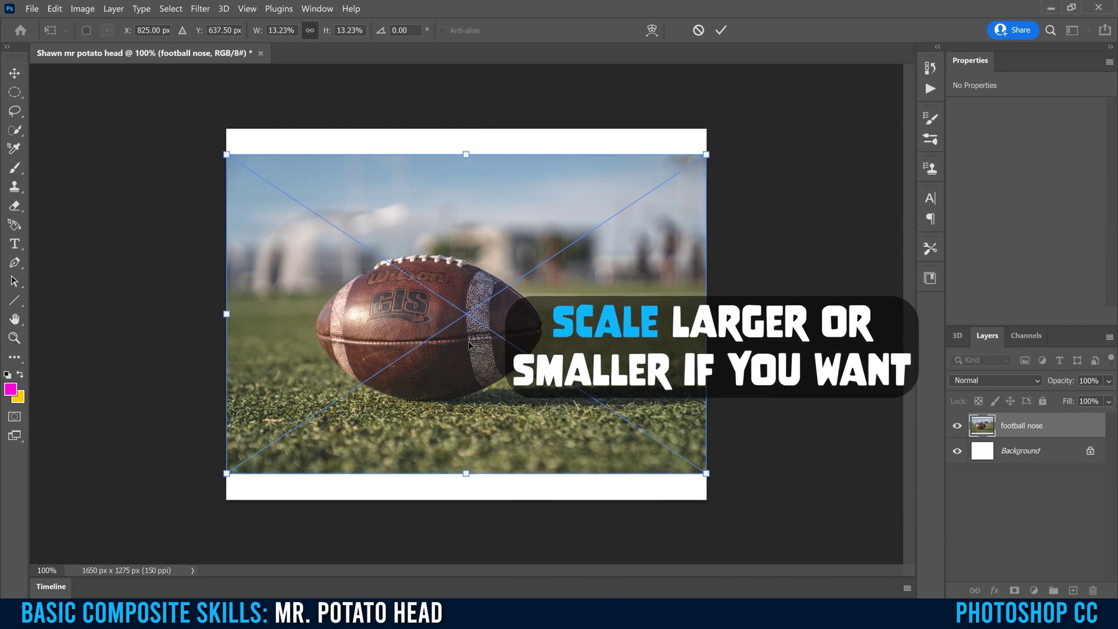
left_click(721, 31)
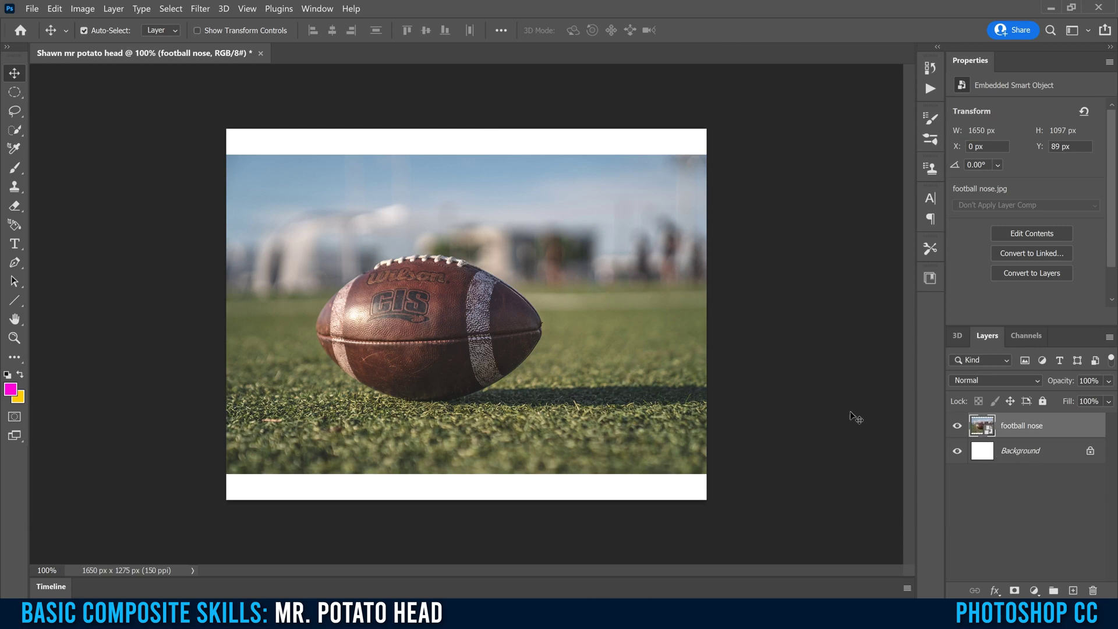
Place the remaining "mr potato head" images as embedded layers, starting with basball glove ears and ending with puck eyes
left_click(31, 9)
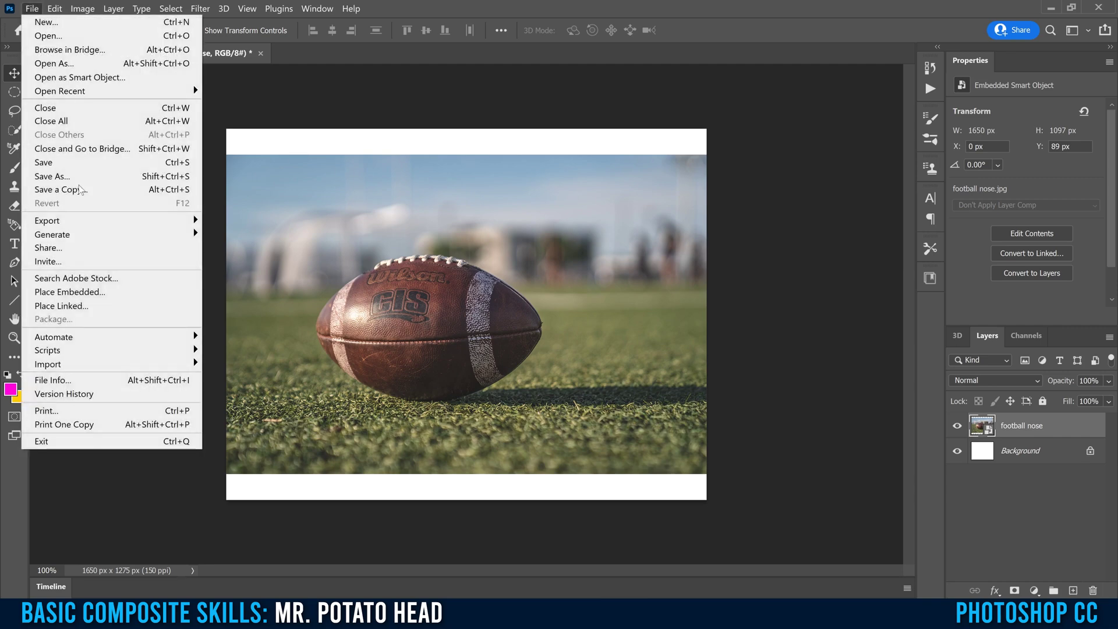
left_click(79, 293)
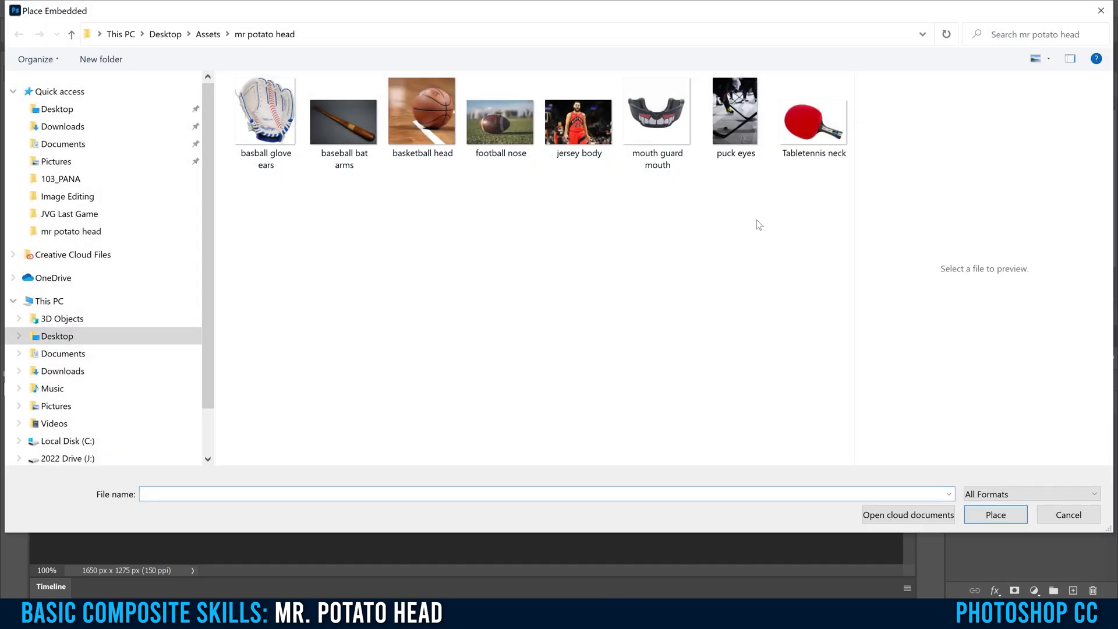
left_click(272, 124)
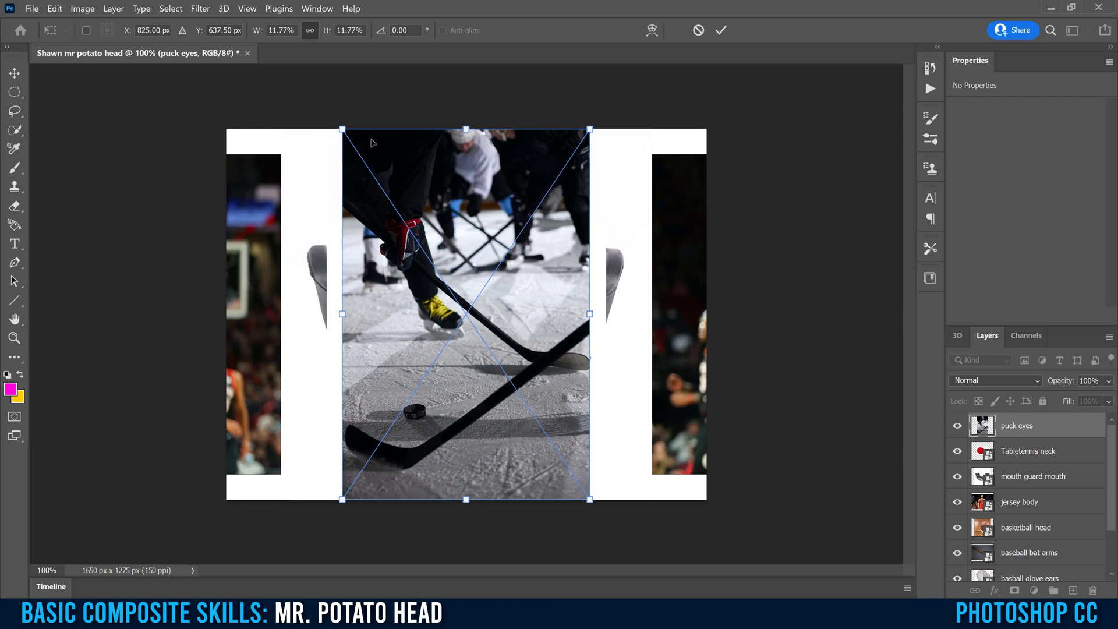
Scale the puck eyes image up to about 39.75%, position its puck near the middle of the canvas, and commit the placement
left_click_drag(344, 130, 228, 23)
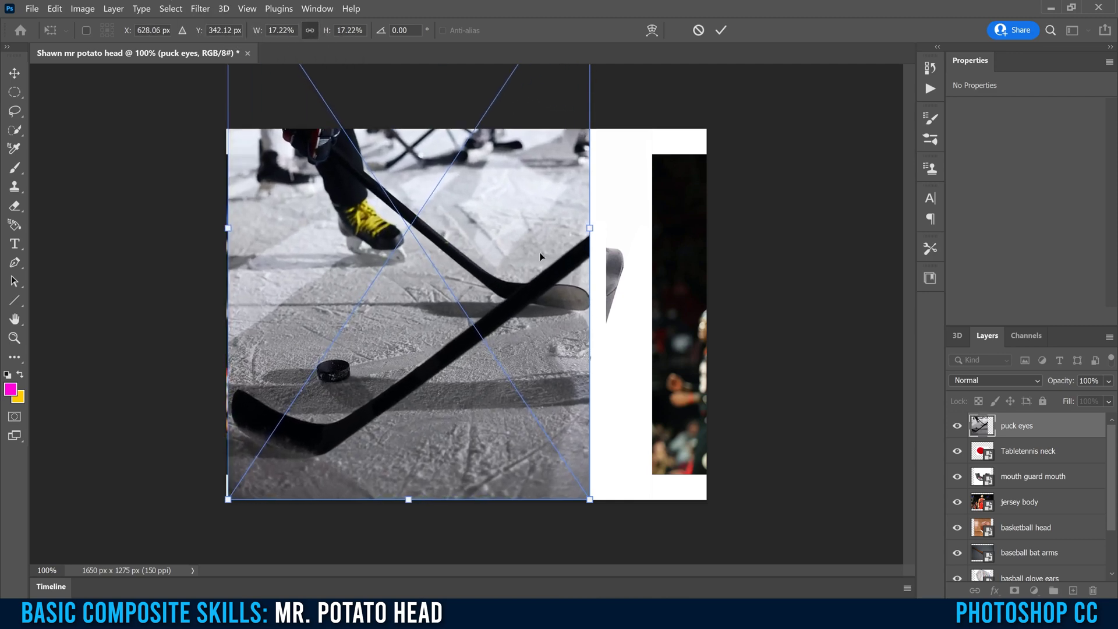
left_click_drag(590, 226, 920, 186)
left_click_drag(549, 435, 582, 255)
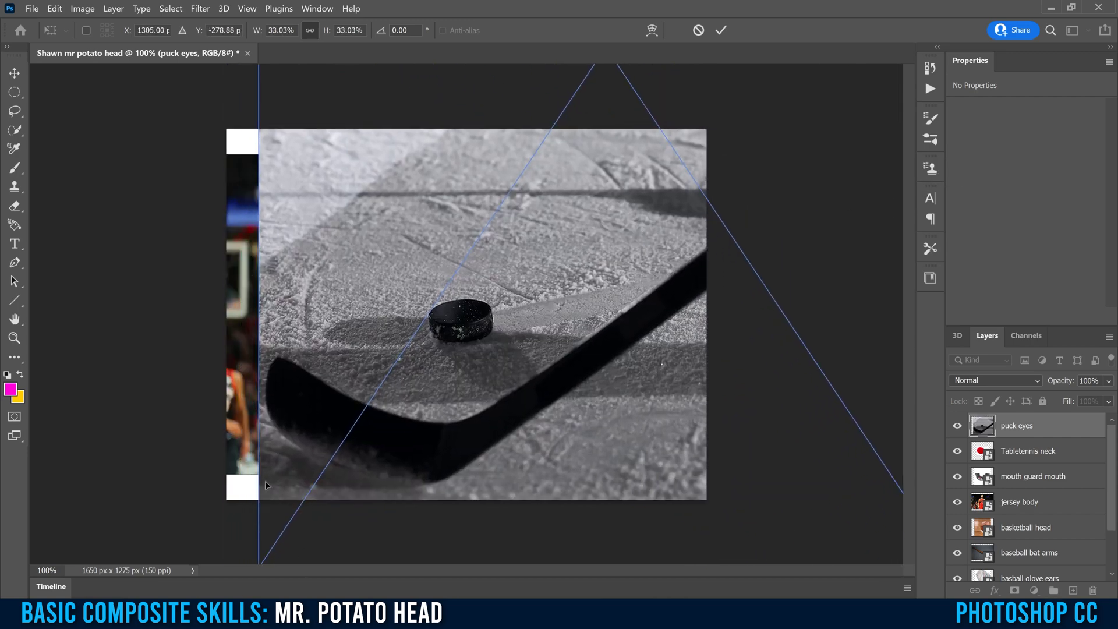
left_click_drag(417, 358, 438, 108)
left_click_drag(282, 442, 26, 495)
left_click_drag(392, 376, 460, 295)
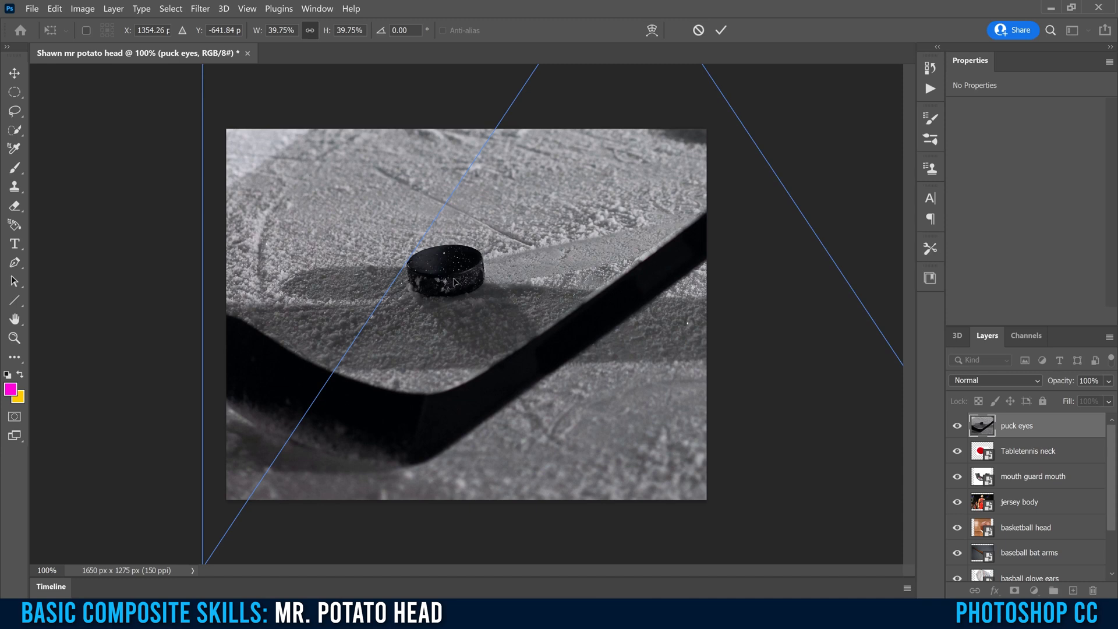
left_click(723, 33)
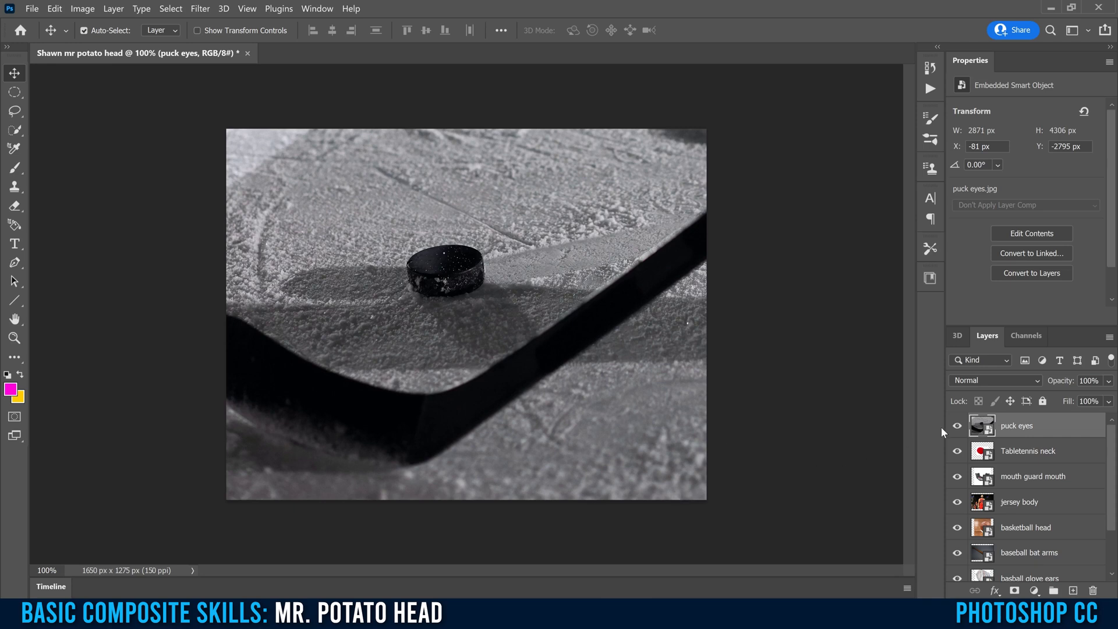
Hide the puck eyes and Tabletennis neck layers to view the images beneath, and show both again
left_click(958, 427)
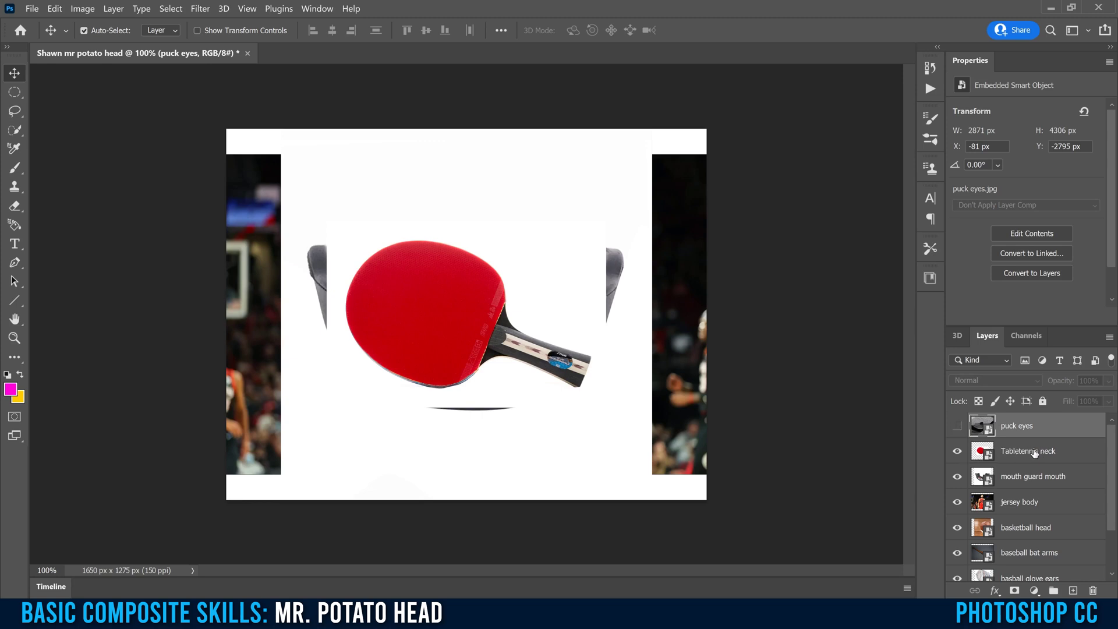
left_click(958, 452)
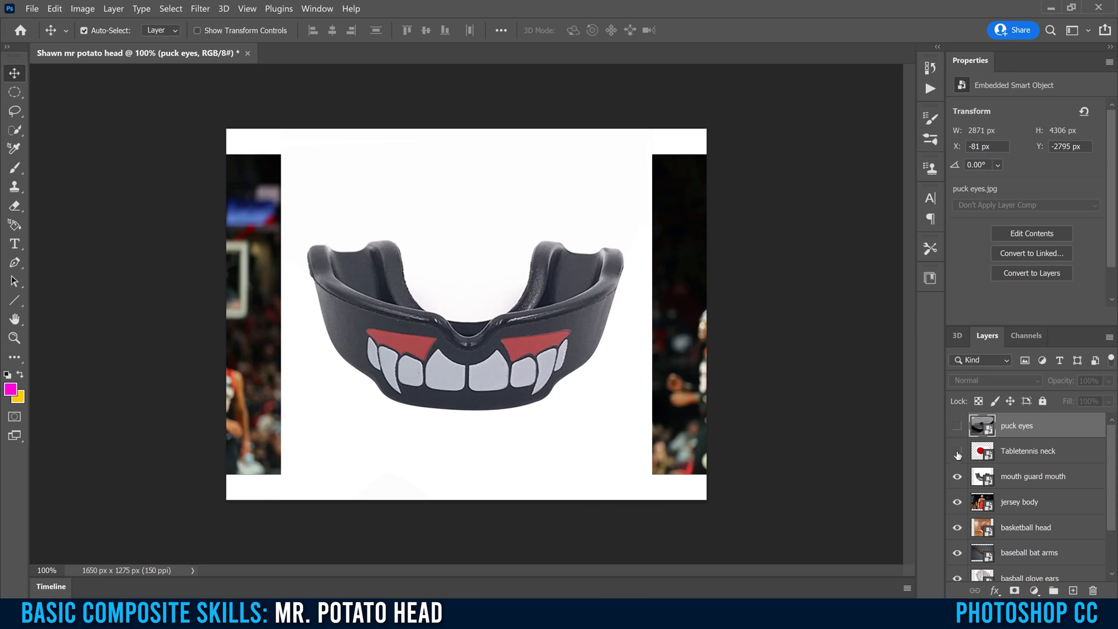
left_click(957, 452)
left_click(957, 427)
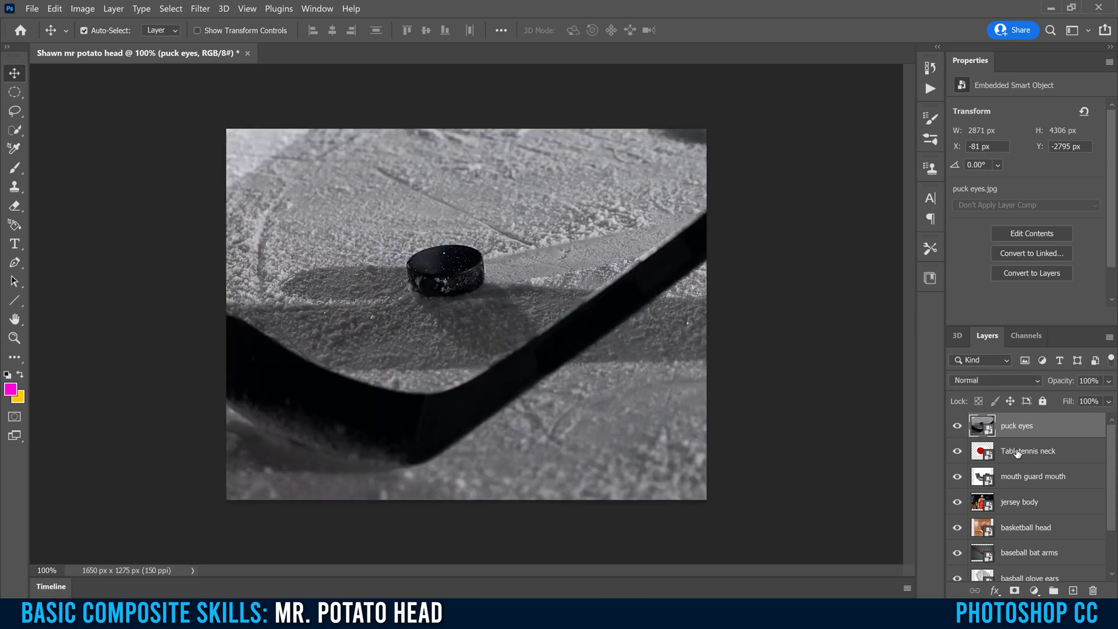
Move the Tabletennis neck layer above puck eyes, and bring the basketball head layer to the top of the stack
left_click_drag(1016, 454, 1016, 422)
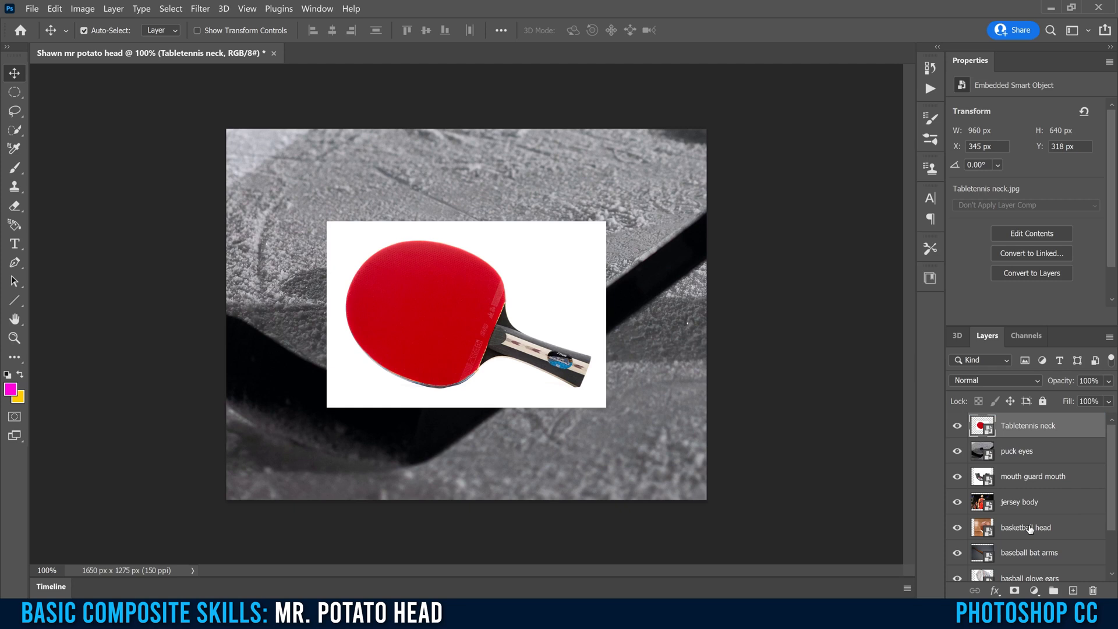
left_click(1030, 532)
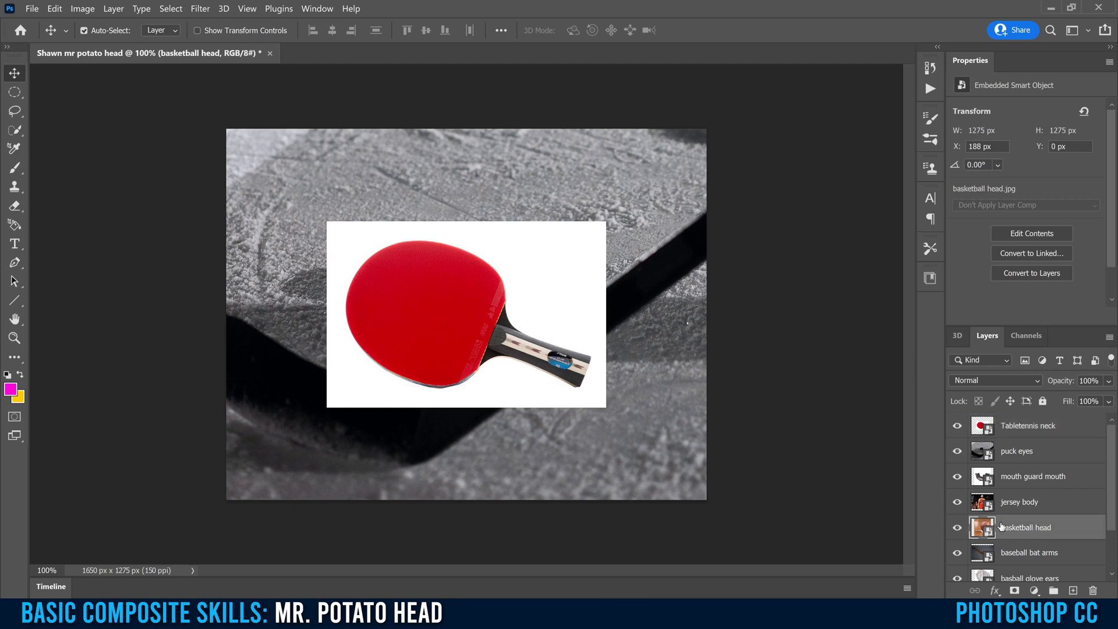
left_click_drag(981, 530, 996, 427)
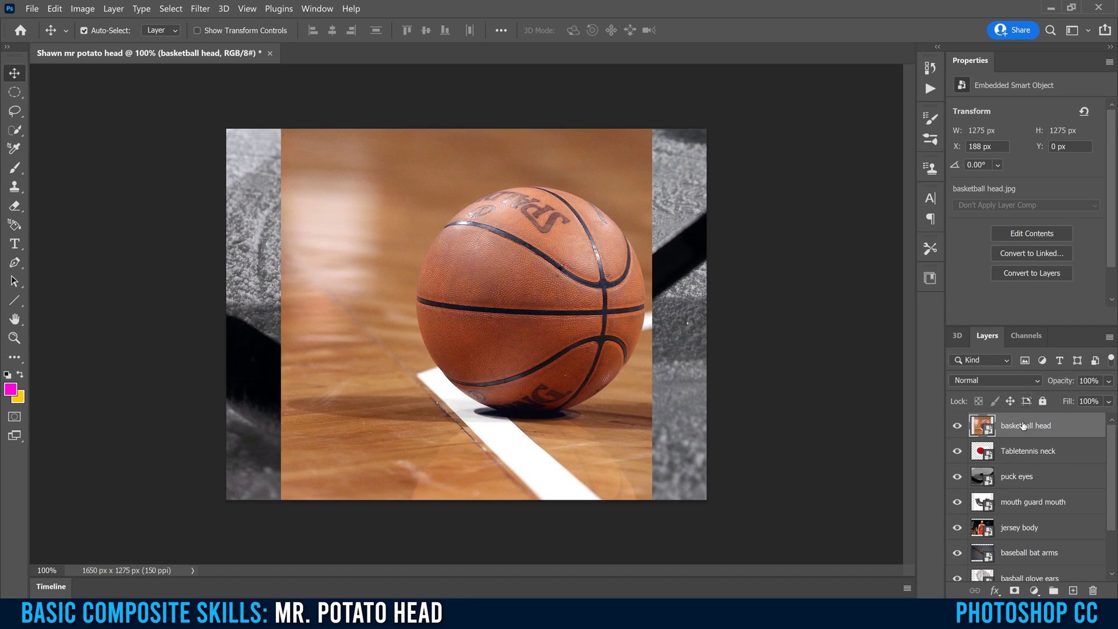
Stack the puck eyes, mouth guard mouth and basball glove ears layers above basketball head, in that upward order
left_click_drag(981, 476, 1004, 427)
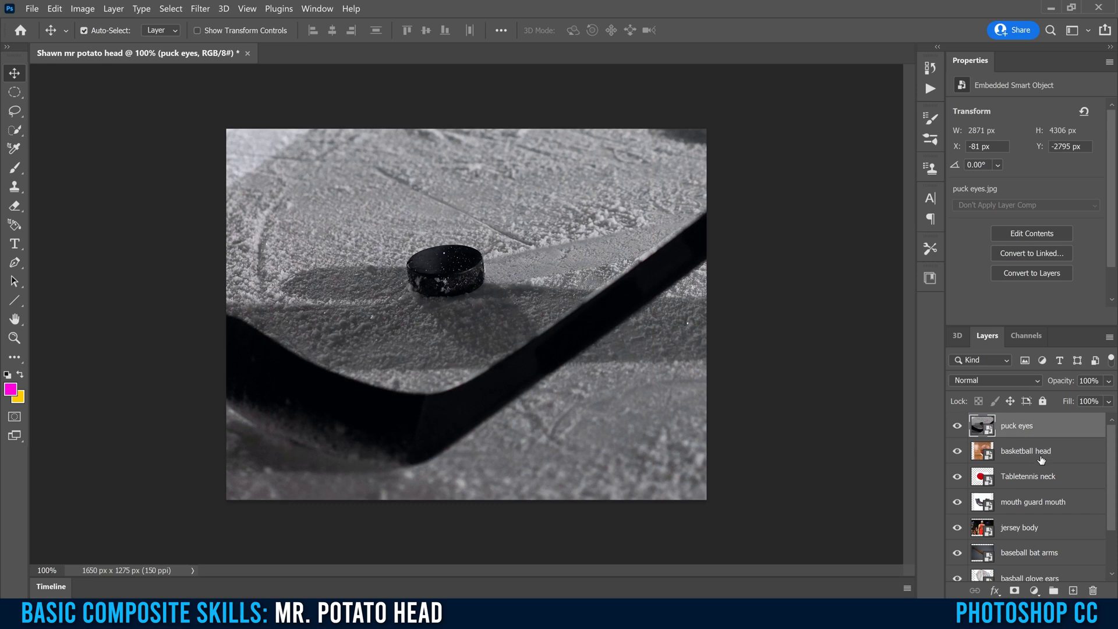
left_click_drag(982, 501, 1009, 425)
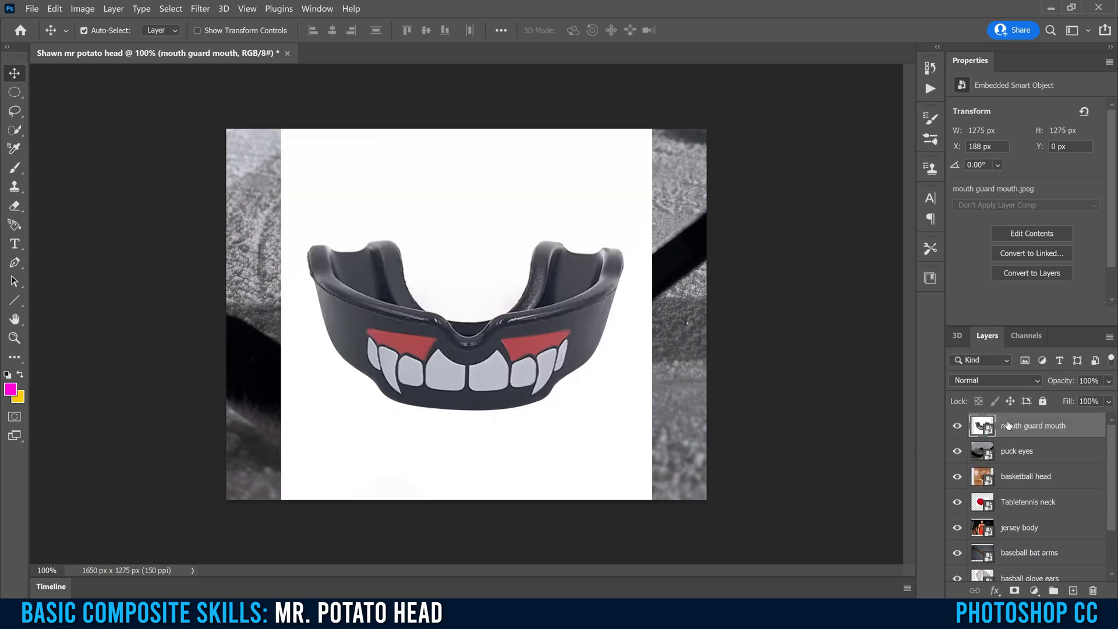
left_click_drag(985, 578, 1016, 415)
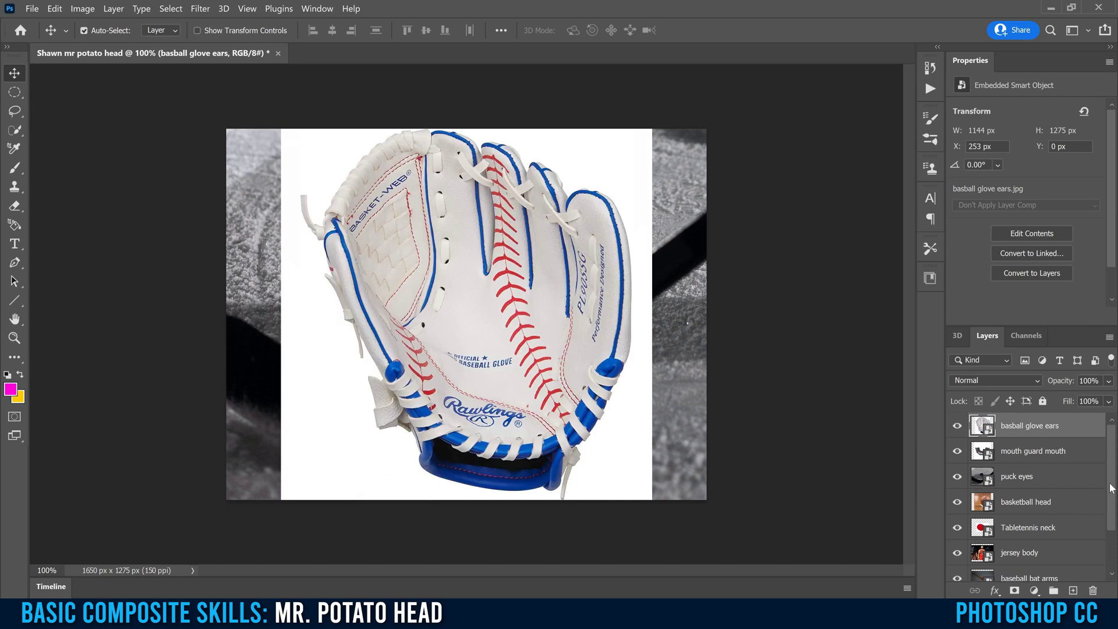
Move the football nose layer between mouth guard mouth and puck eyes, and select the basball glove ears layer
scroll(1111, 488, "down", 2)
left_click_drag(1022, 484, 999, 434)
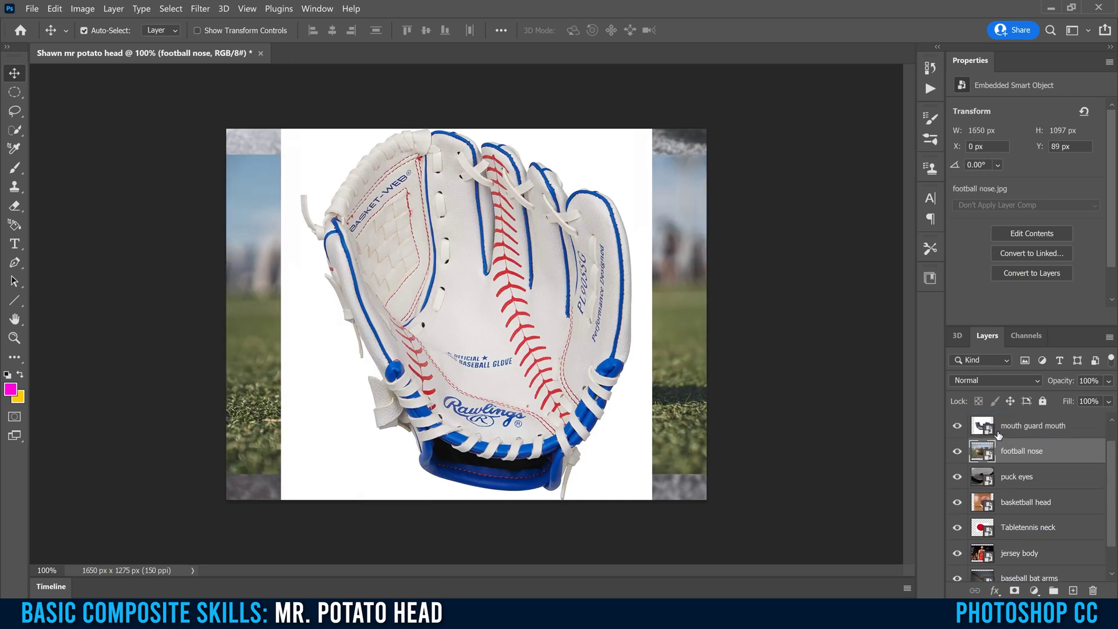
left_click(1014, 484)
left_click(1023, 451)
left_click(1026, 433)
scroll(1045, 480, "up", 2)
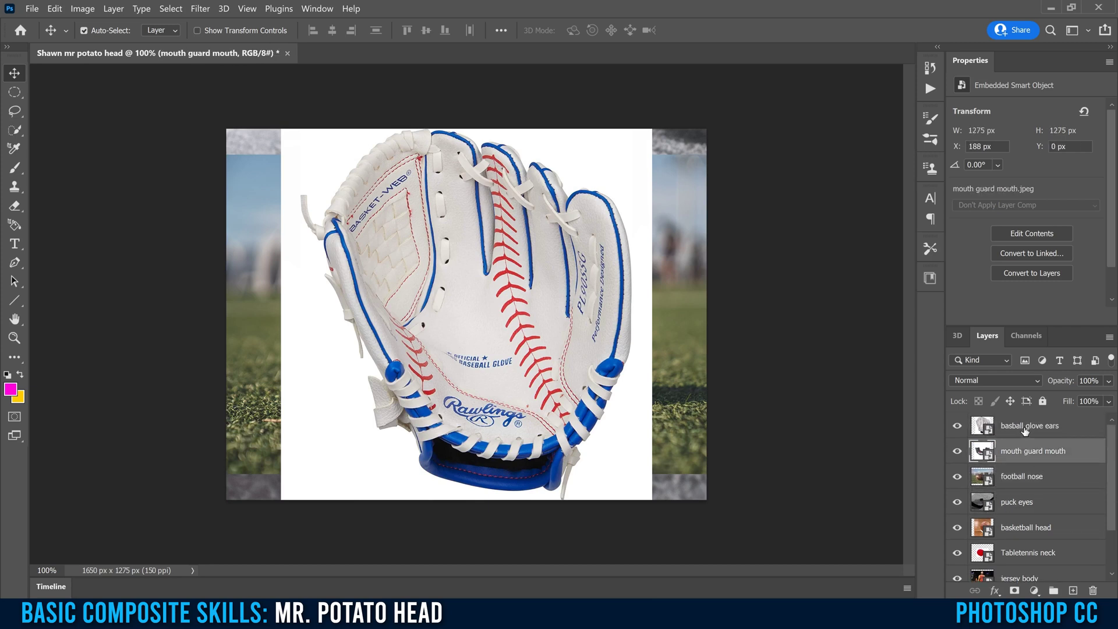
left_click(1024, 430)
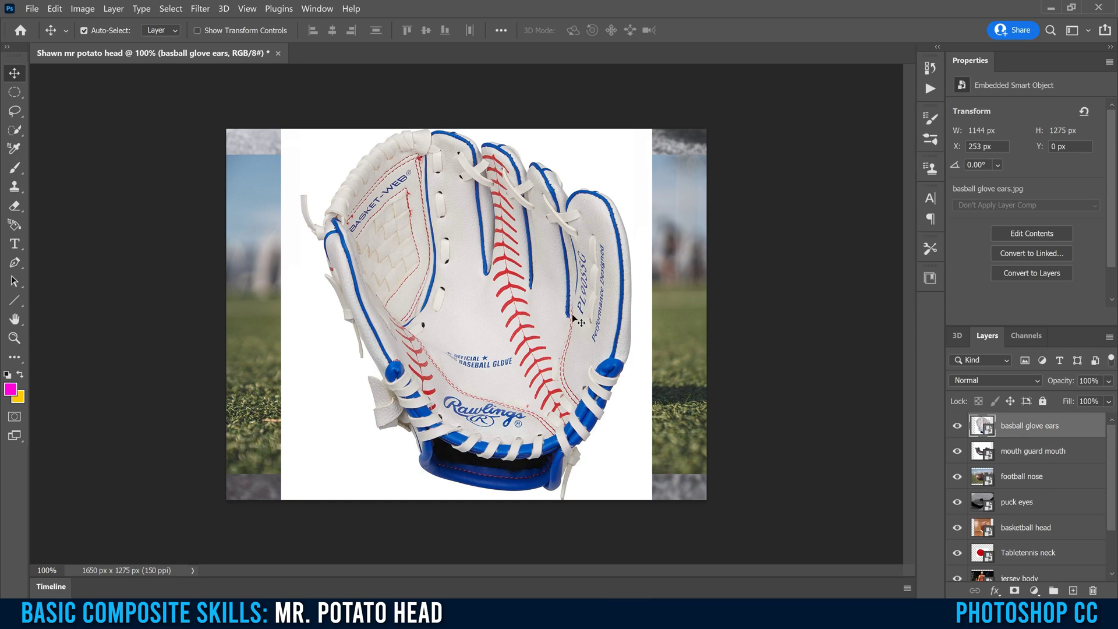
Hide the basball glove ears, mouth guard mouth, football nose, puck eyes and basketball head layers
left_click(958, 425)
left_click(957, 451)
left_click(957, 476)
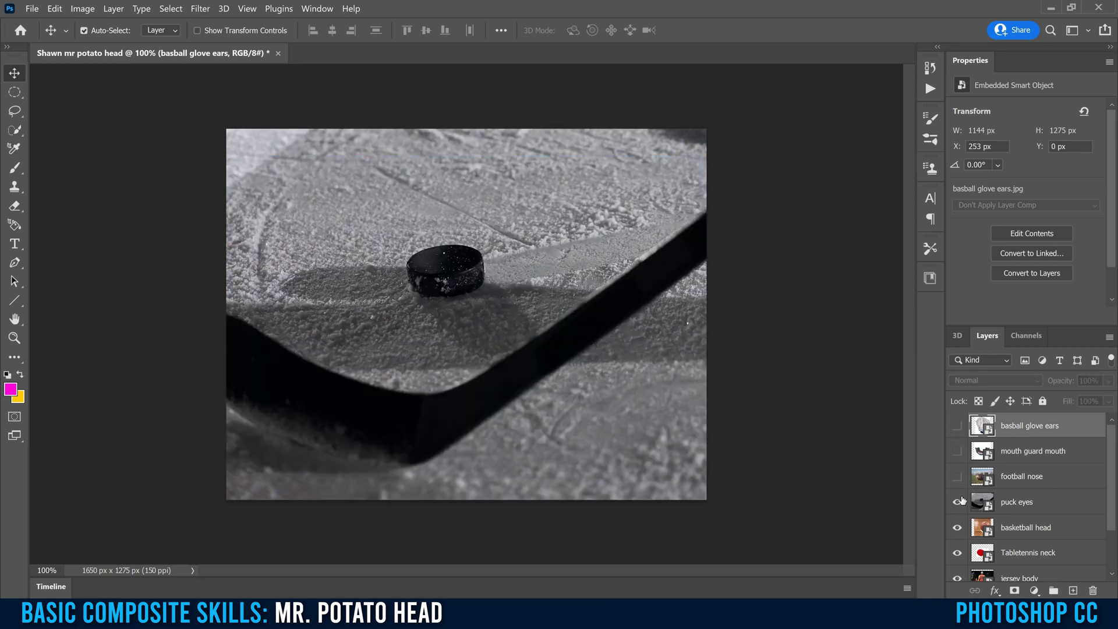
left_click(957, 503)
left_click(958, 528)
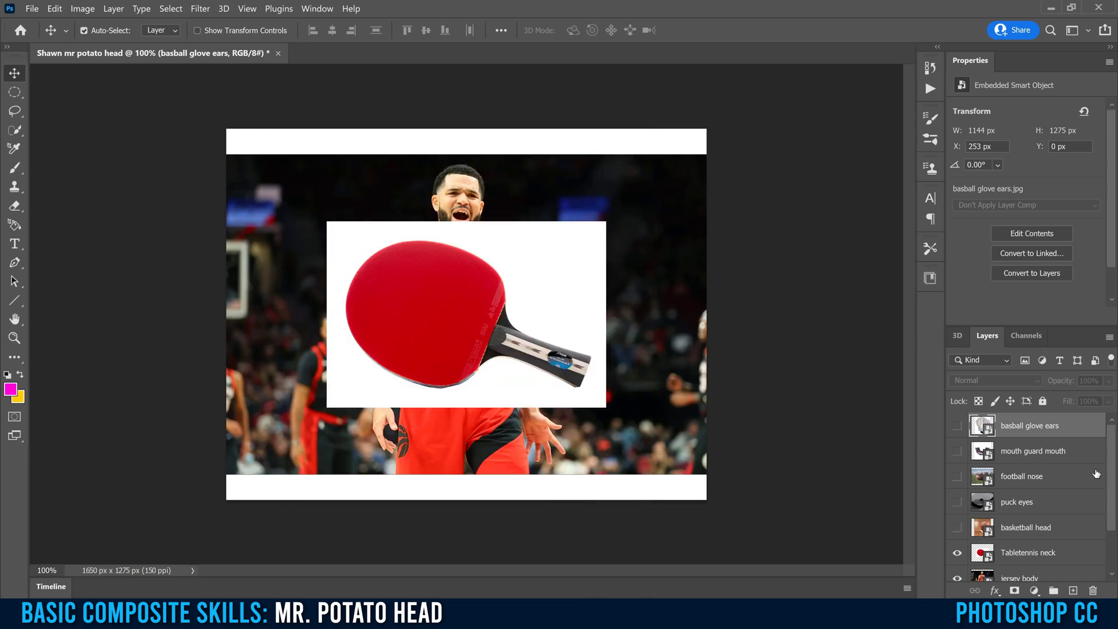
Move the Tabletennis neck layer below baseball bat arms, just above the Background, and select the jersey body layer
left_click_drag(1113, 457, 1112, 513)
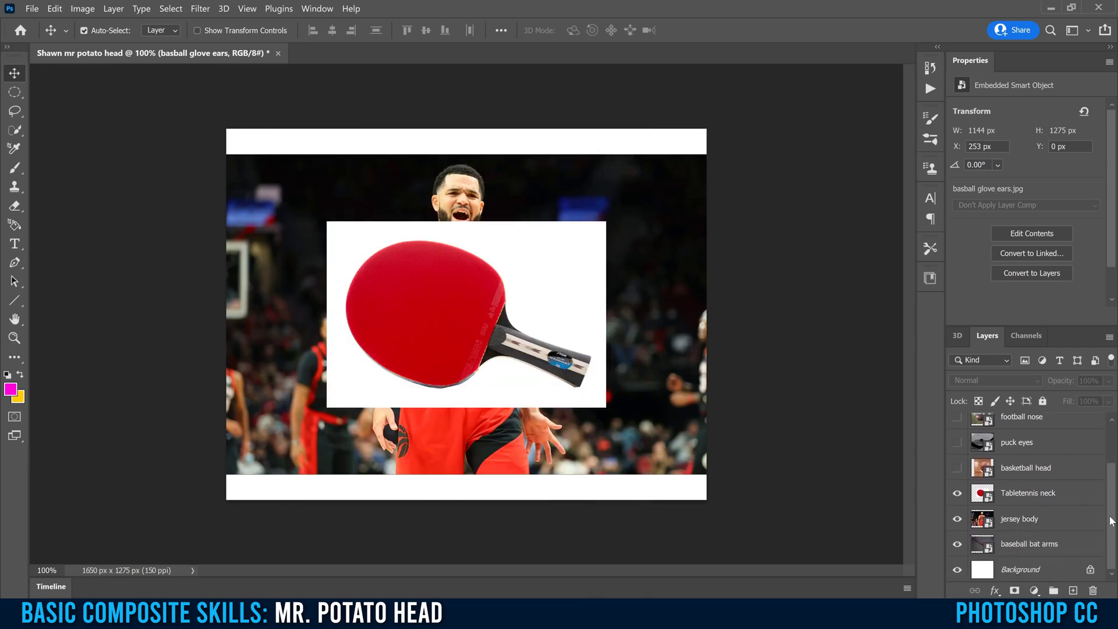
left_click(1026, 499)
left_click_drag(984, 495, 1002, 552)
left_click(982, 494)
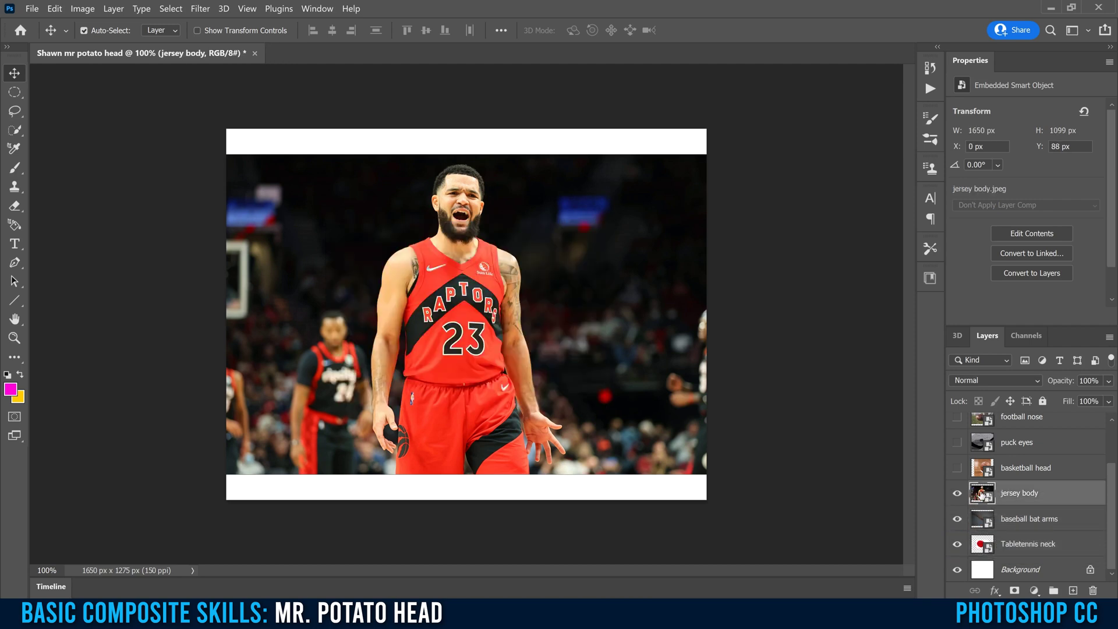
Move the Tabletennis neck layer up between jersey body and baseball bat arms
left_click(1026, 522)
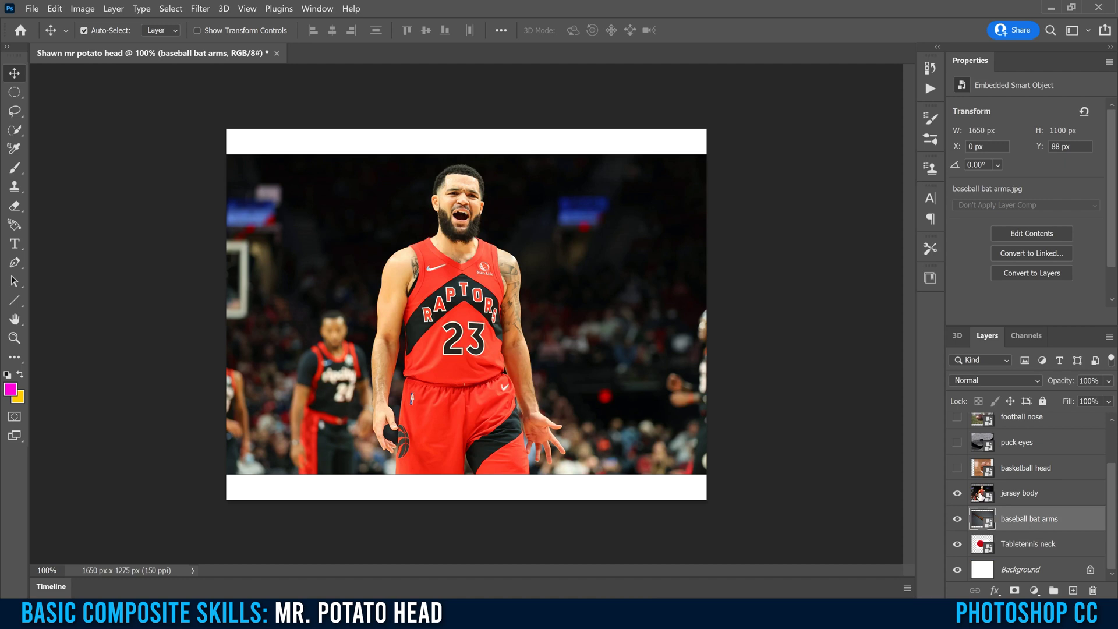
left_click(1030, 496)
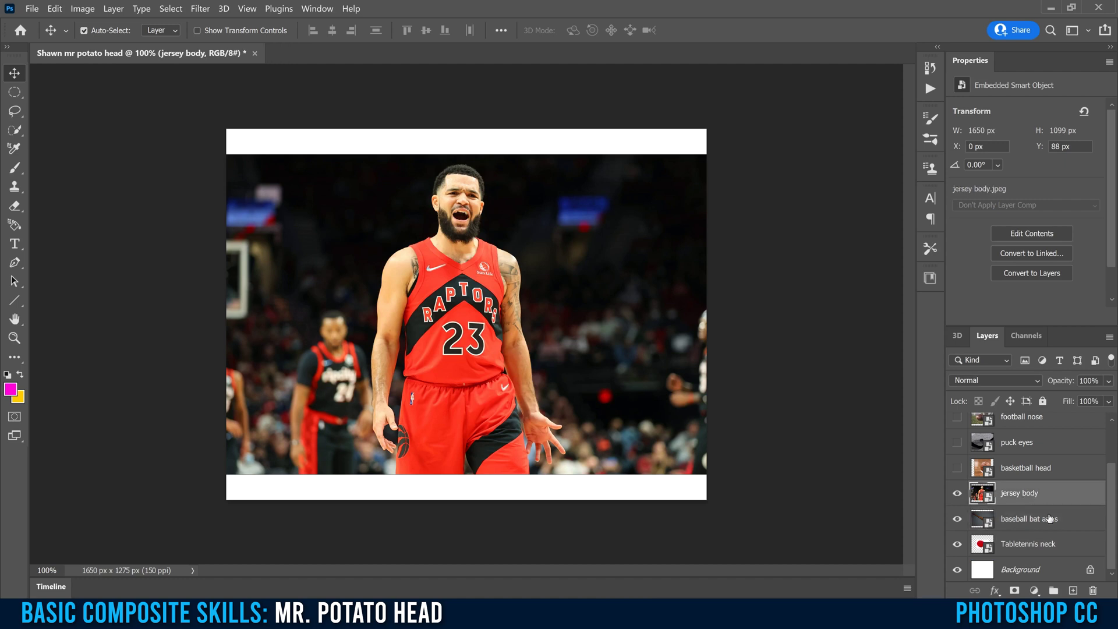
left_click(1020, 521)
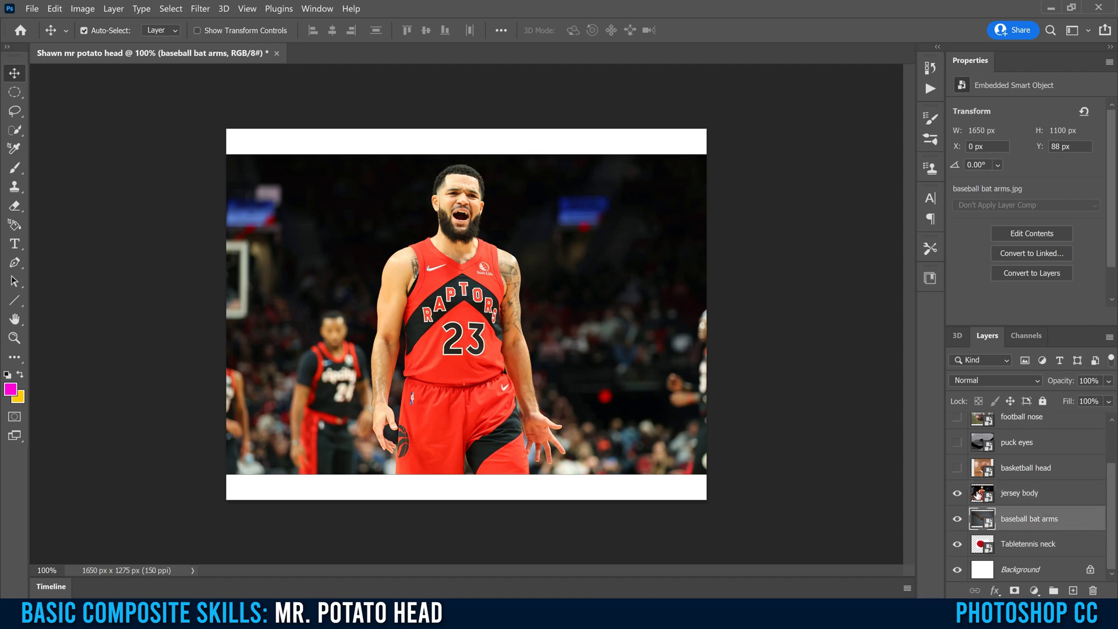
left_click(1022, 546)
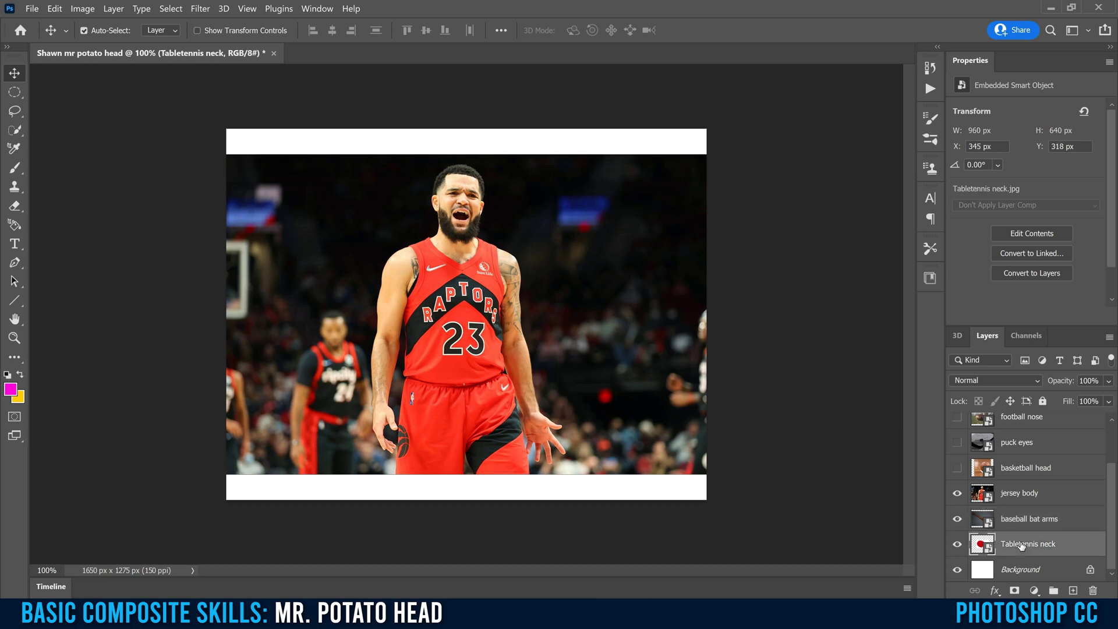
left_click_drag(1024, 541, 993, 505)
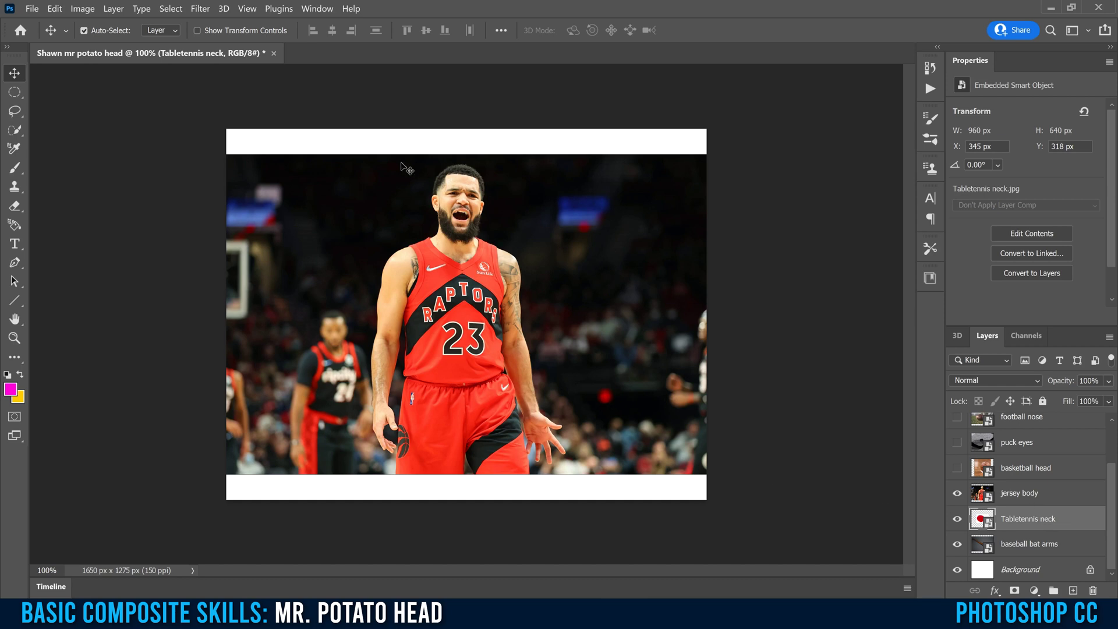
Show the football nose layer, hide jersey body, Tabletennis neck, baseball bat arms and Background, and make football nose the active layer
scroll(1003, 513, "up", 1)
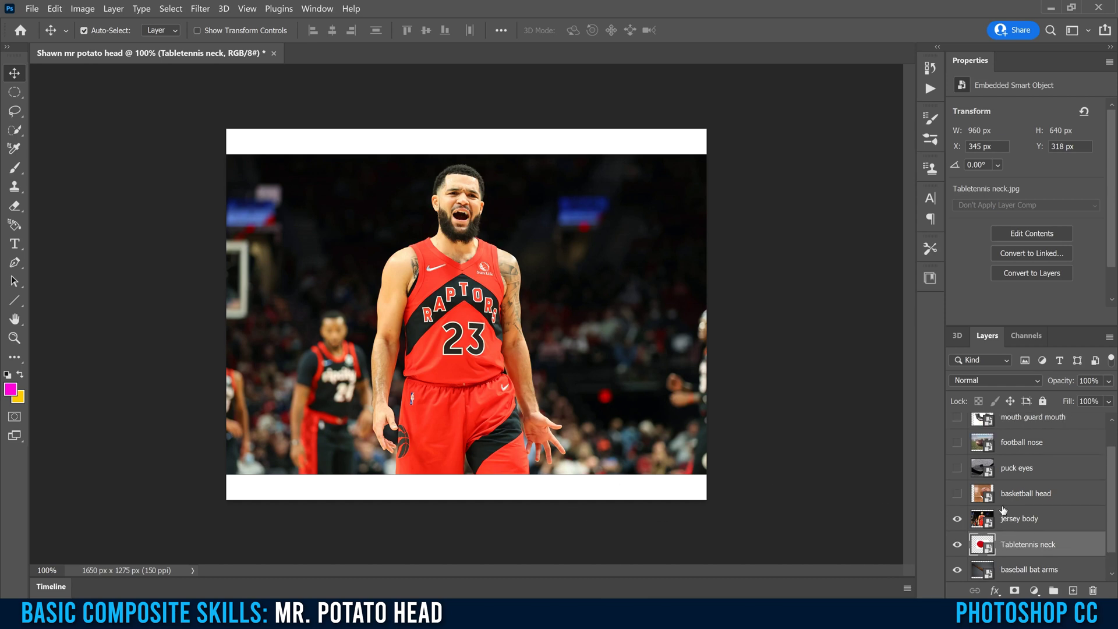
left_click(958, 443)
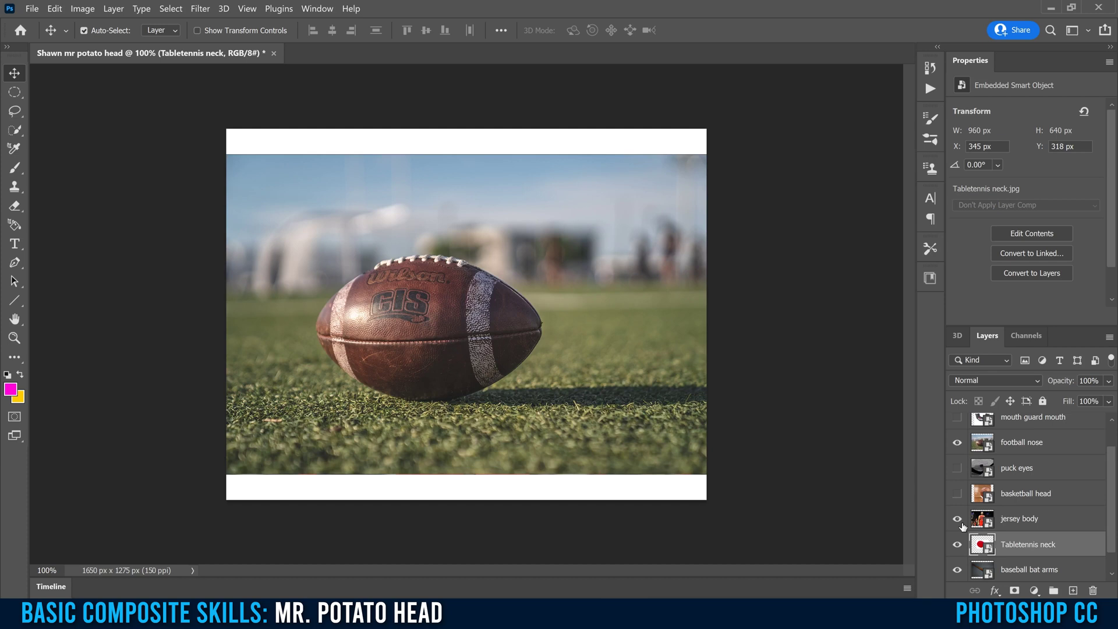
left_click(958, 518)
left_click(957, 544)
left_click(958, 571)
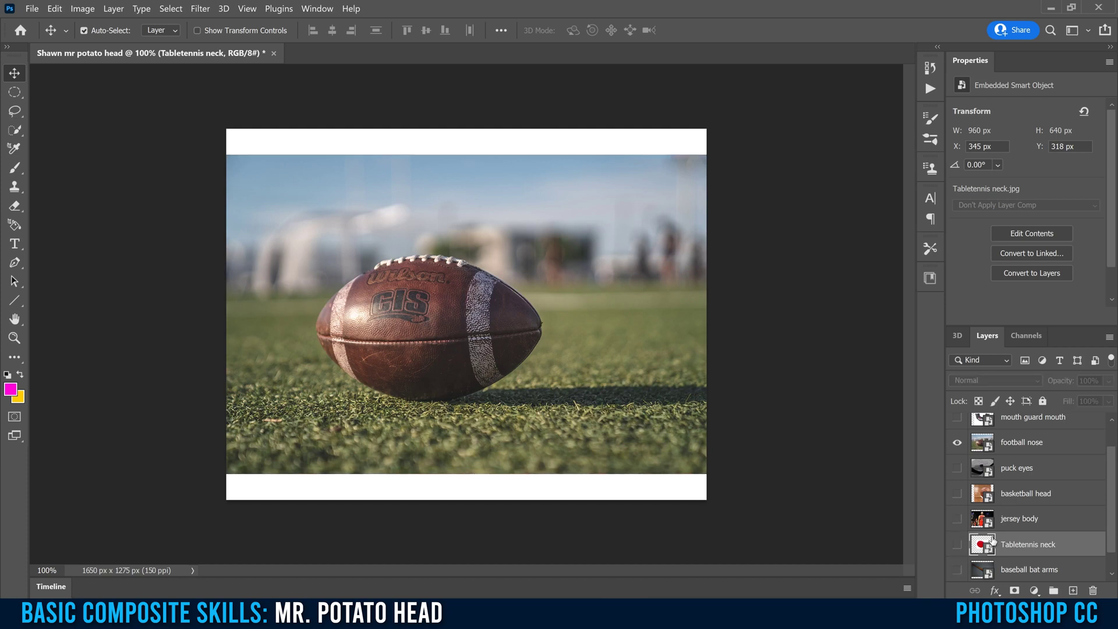
scroll(957, 572, "down", 1)
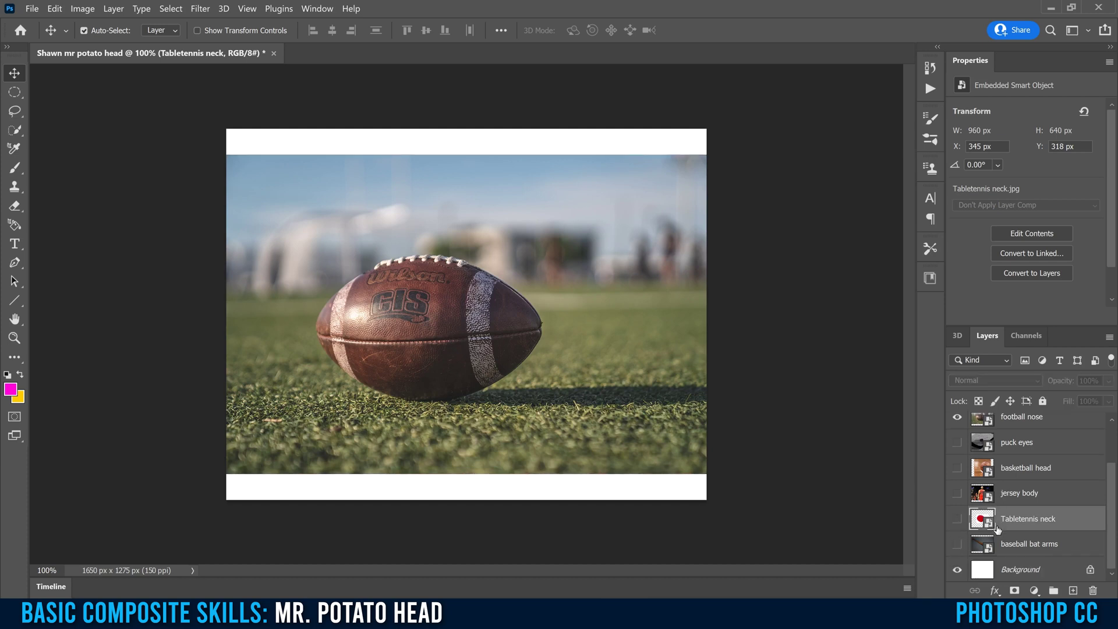
left_click(957, 571)
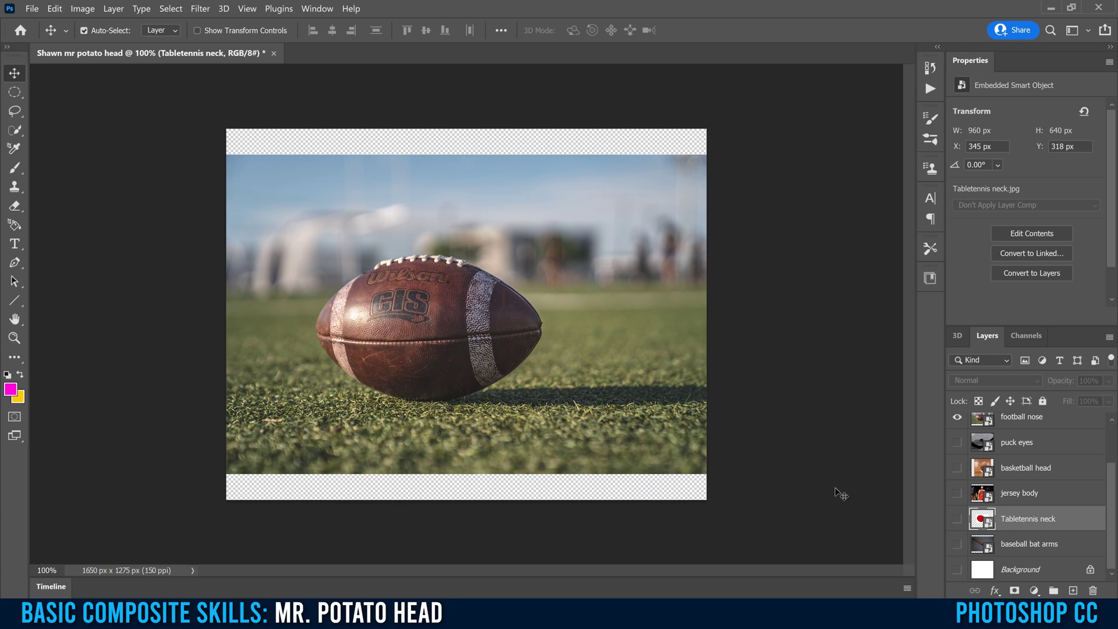
scroll(1032, 485, "up", 1)
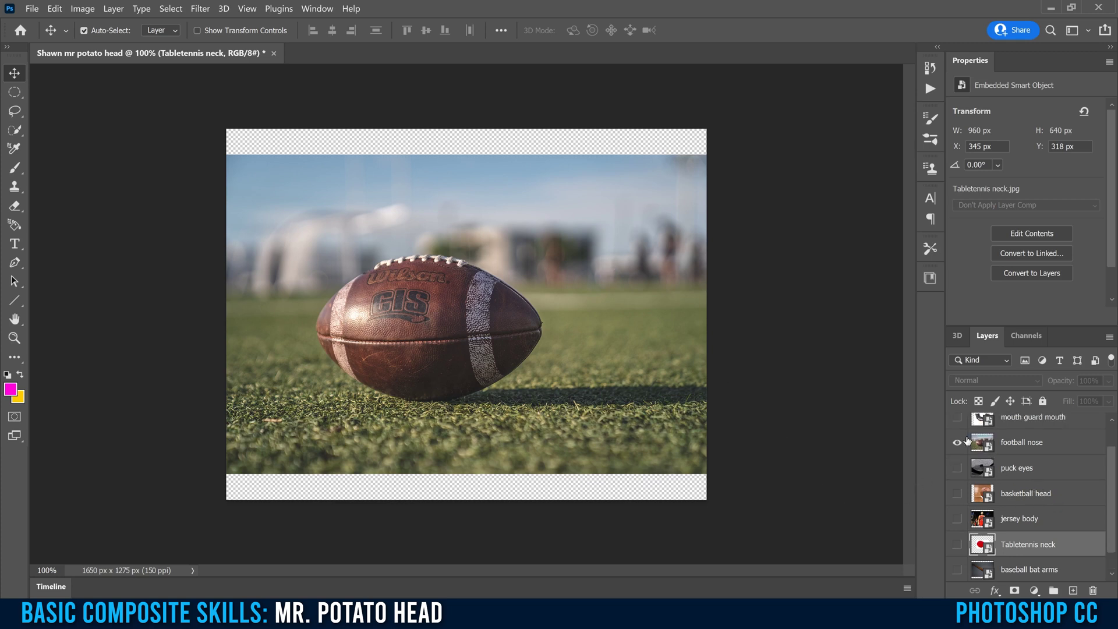
left_click(1025, 445)
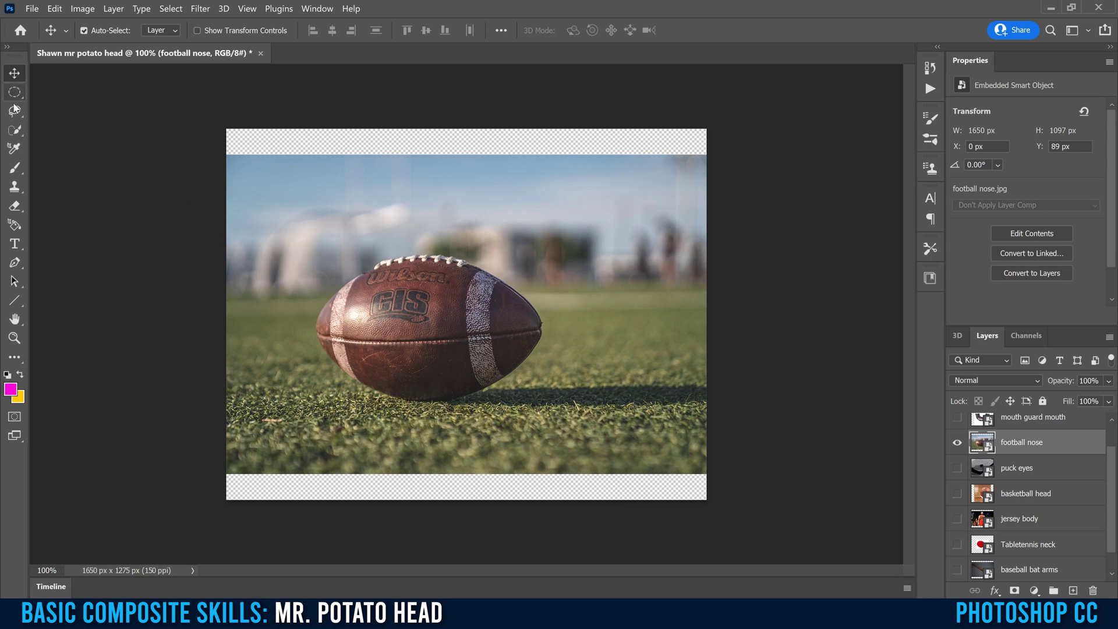
Switch to the Quick Selection tool and select the football automatically with Select Subject
left_click(13, 133)
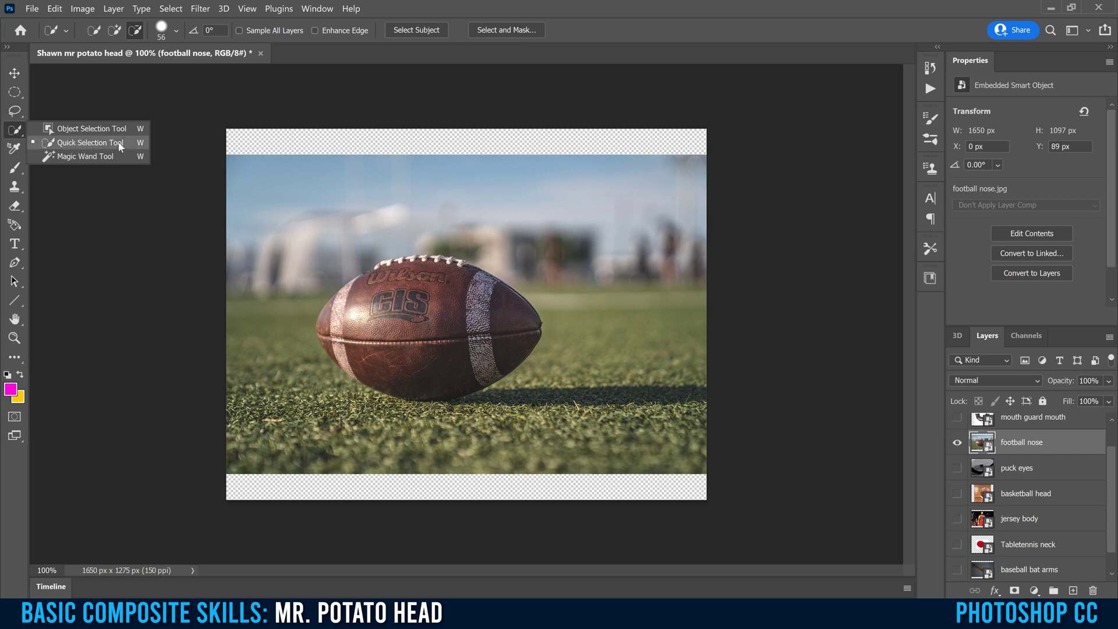
left_click(81, 156)
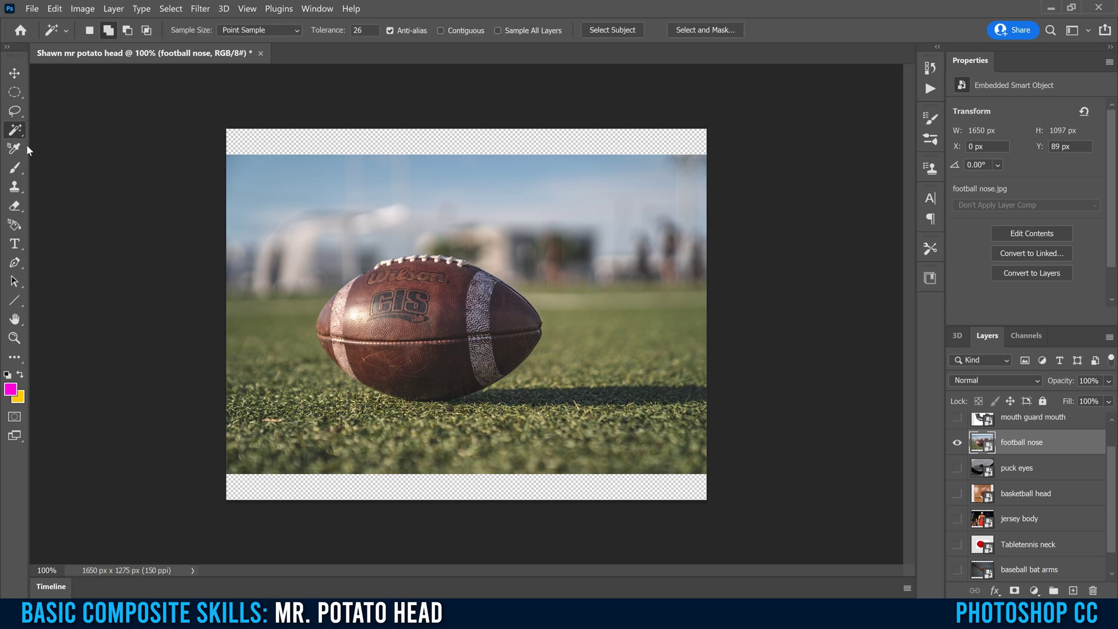
left_click(16, 132)
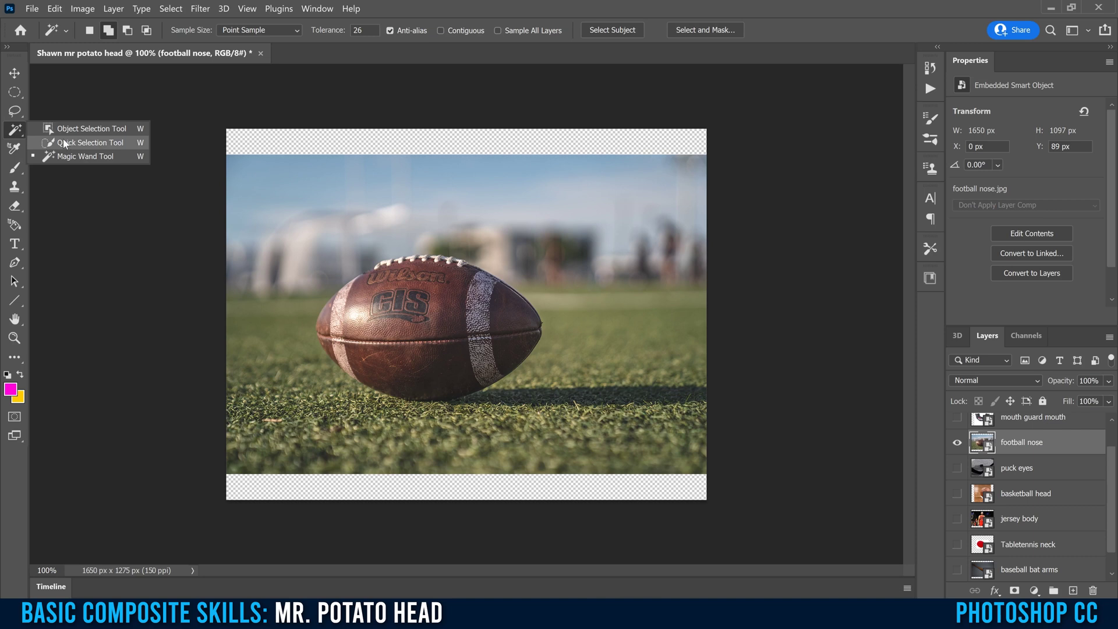
left_click(98, 145)
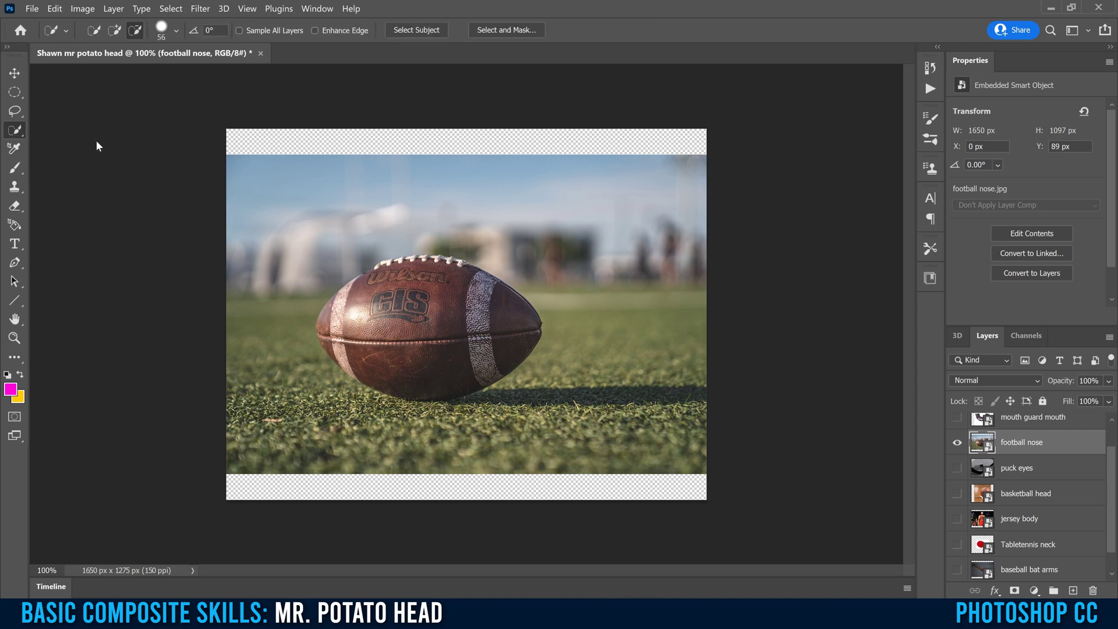
left_click(9, 132)
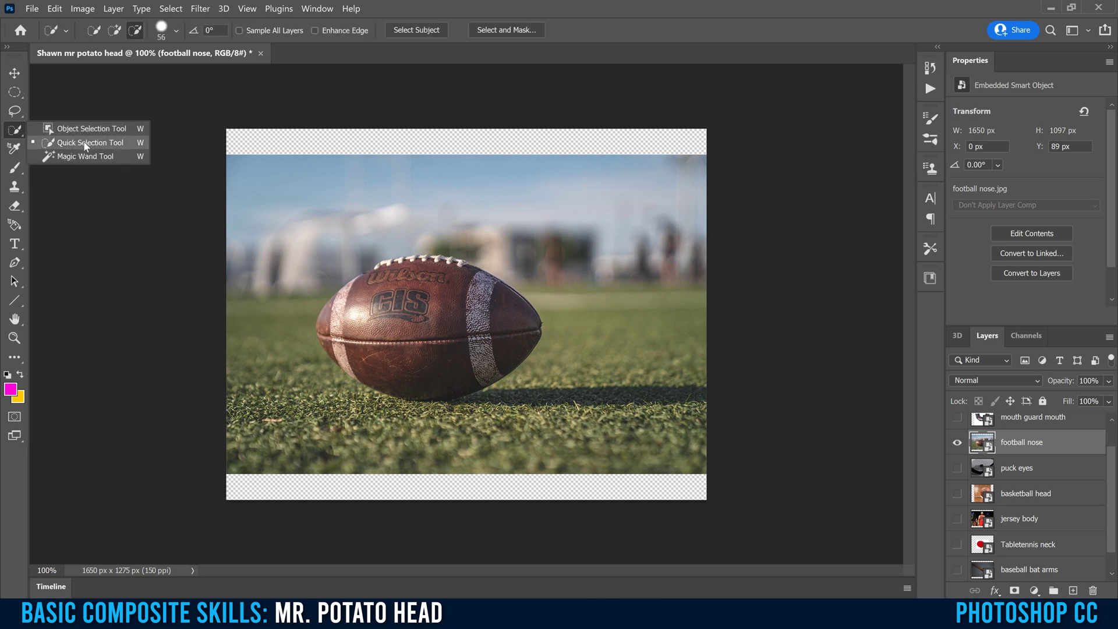
left_click(87, 144)
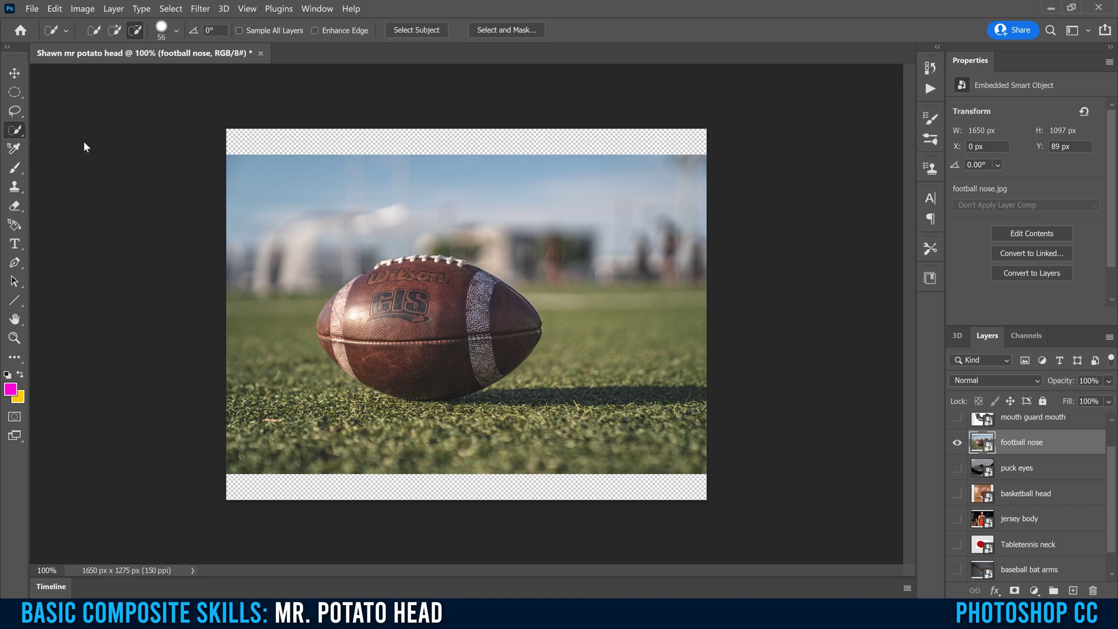
left_click(417, 31)
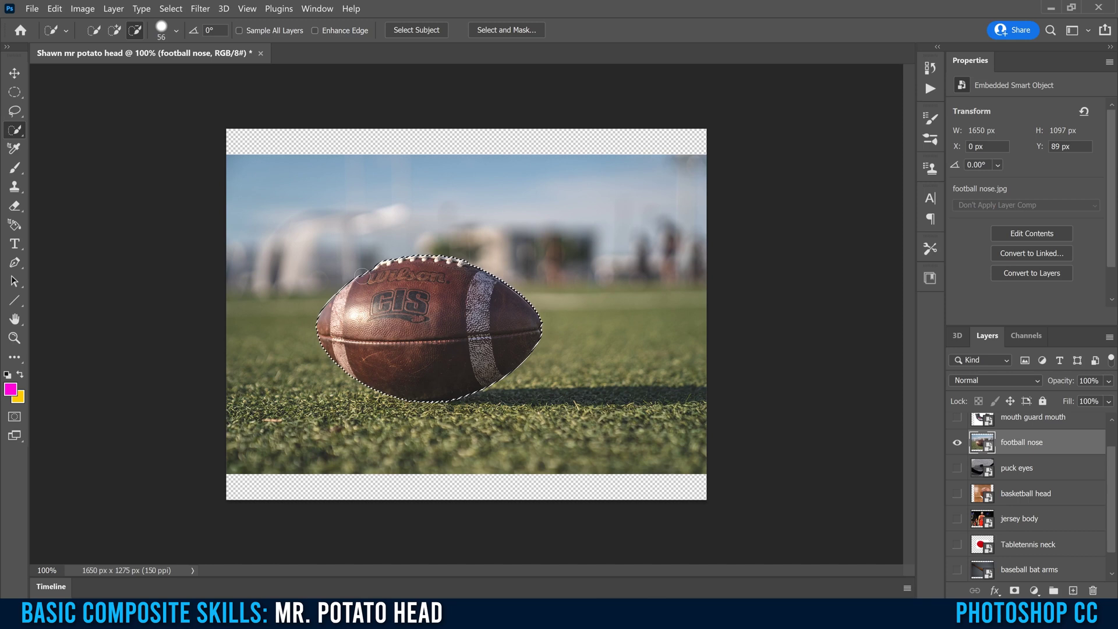
Subtract a patch near the football's upper-left edge, and add it back to the selection with a 37 px brush in add mode
left_click(363, 270)
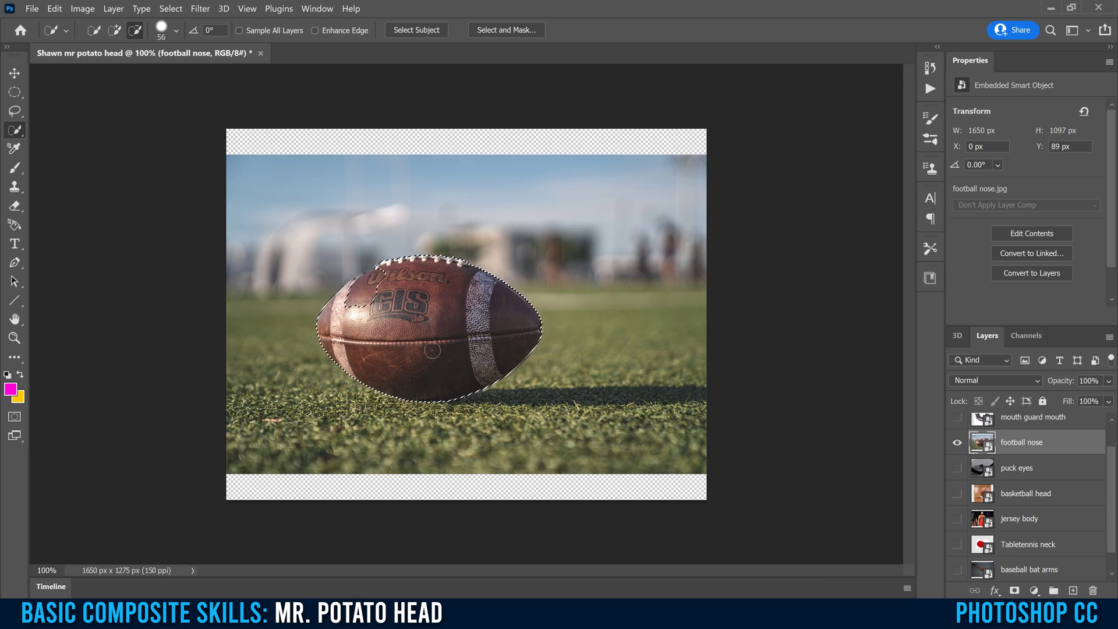
key("ctrl+plus")
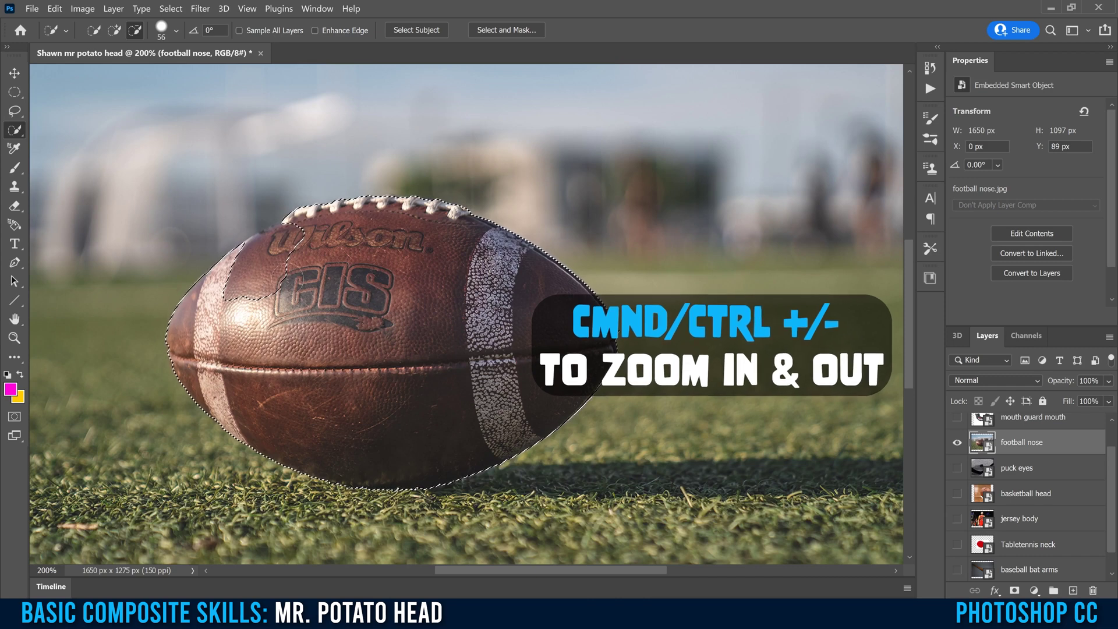
left_click(115, 32)
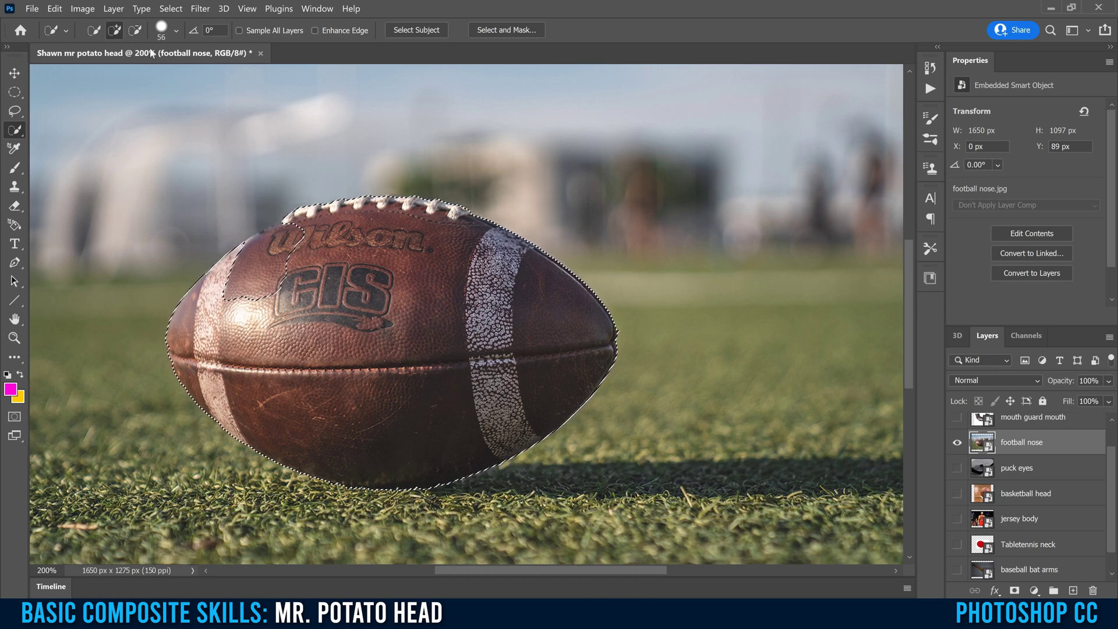
left_click(175, 33)
left_click_drag(122, 73, 121, 73)
key("Return")
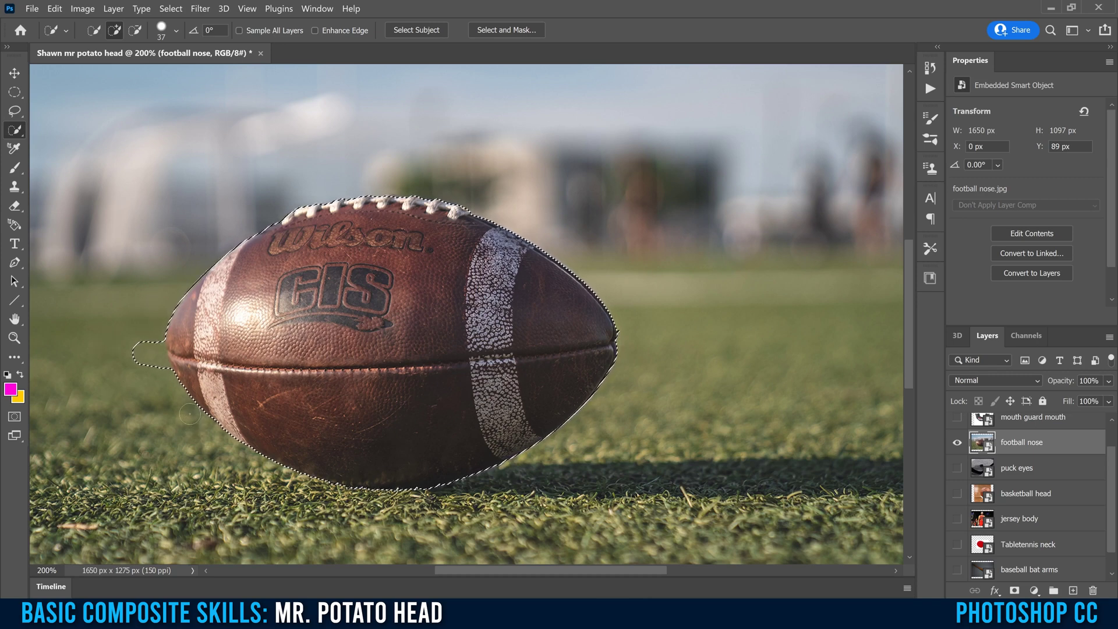
Subtract the stray grass bulge beside the football's left tip from the selection
left_click(134, 29)
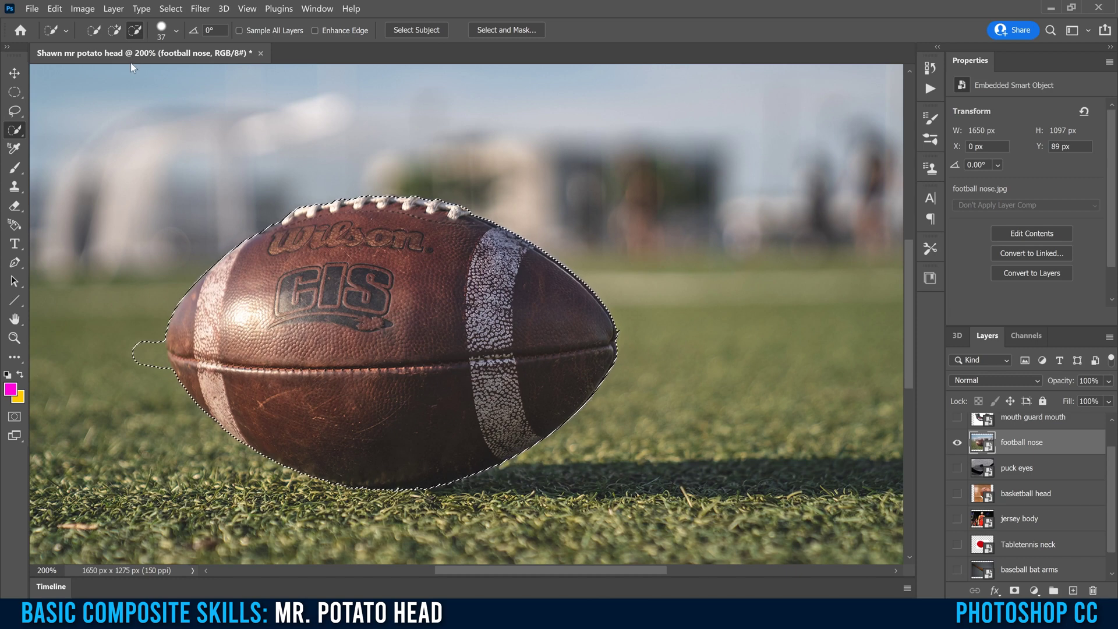
left_click(114, 30)
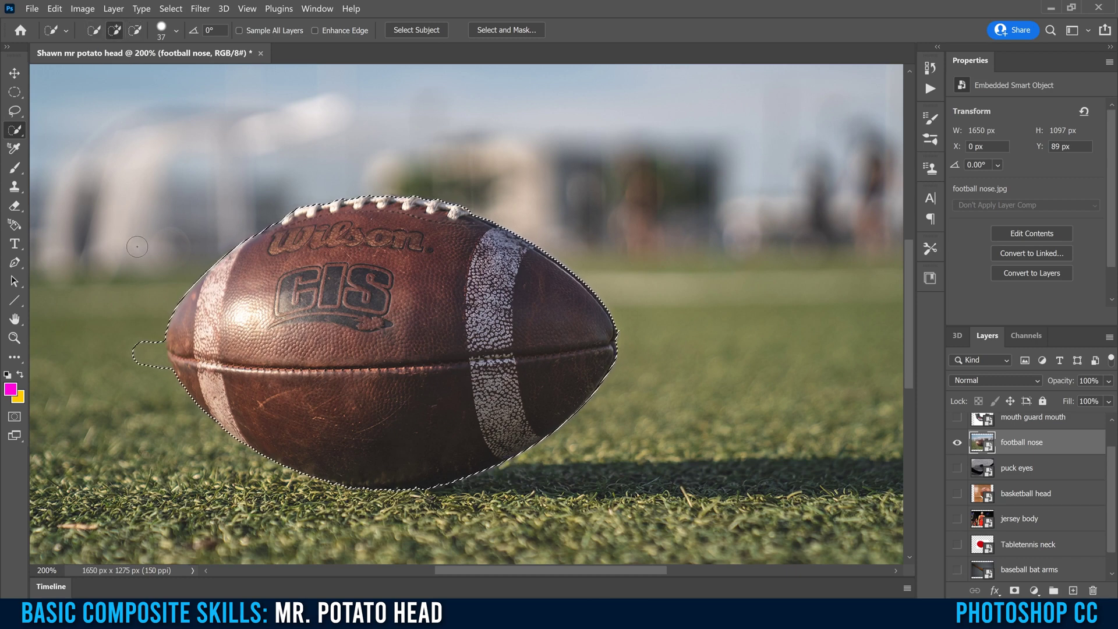
key("alt")
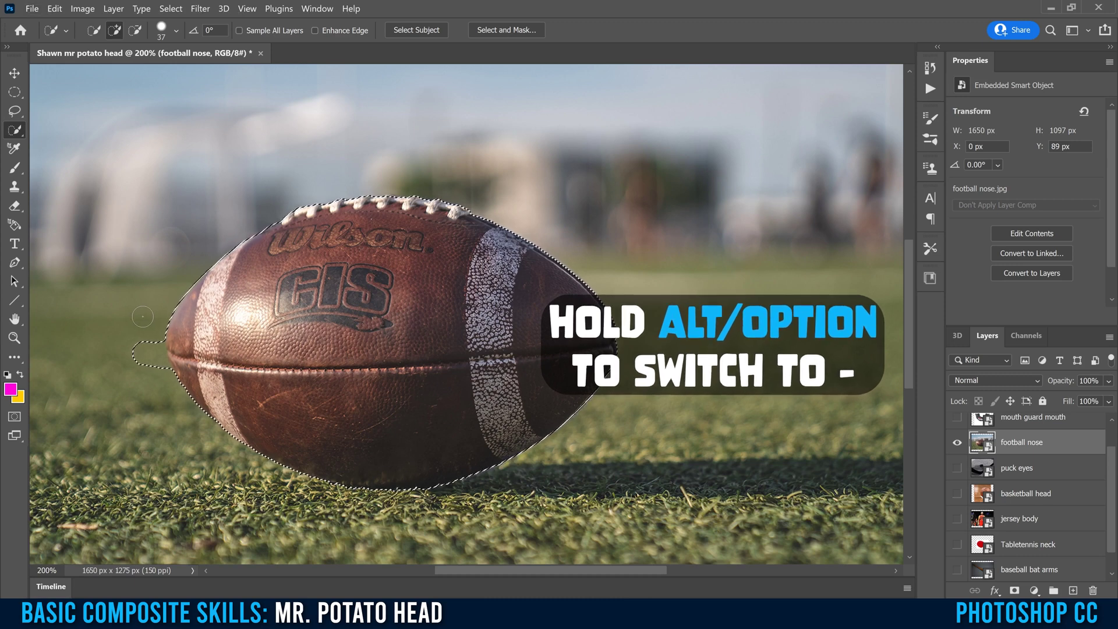
key("alt")
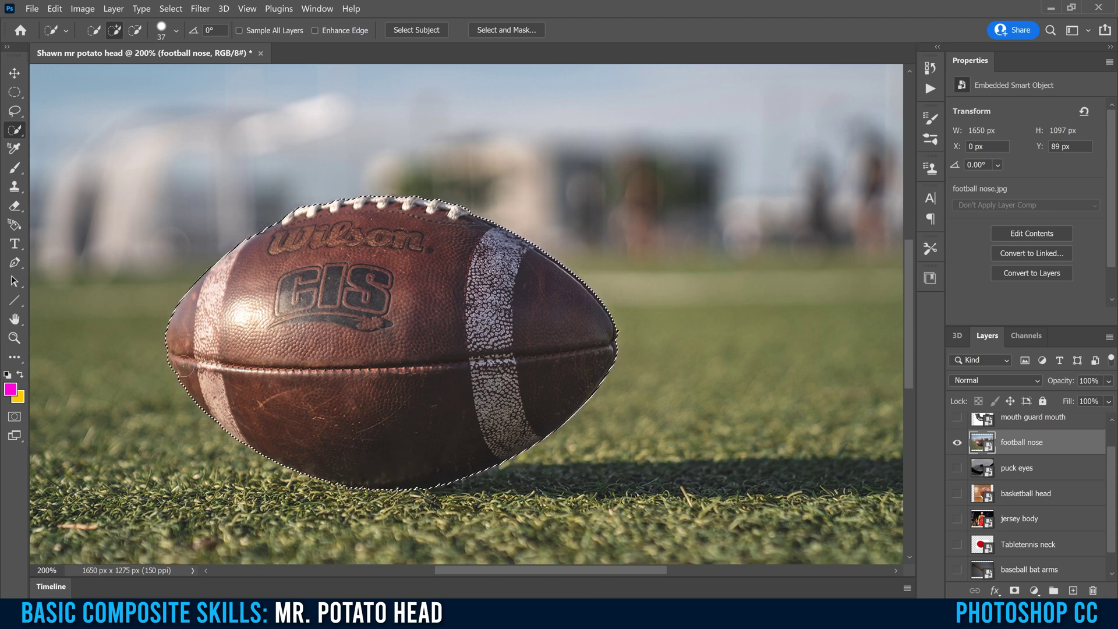
Open Select and Mask for the football selection and preview it in the Overlay view at 73% opacity
left_click(506, 32)
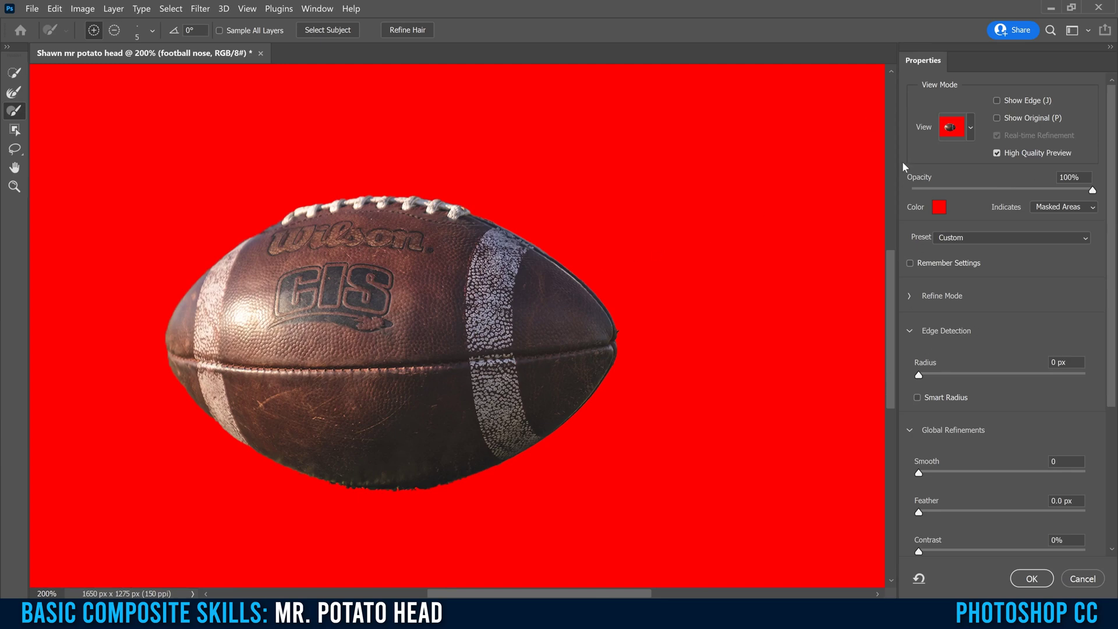
left_click(970, 127)
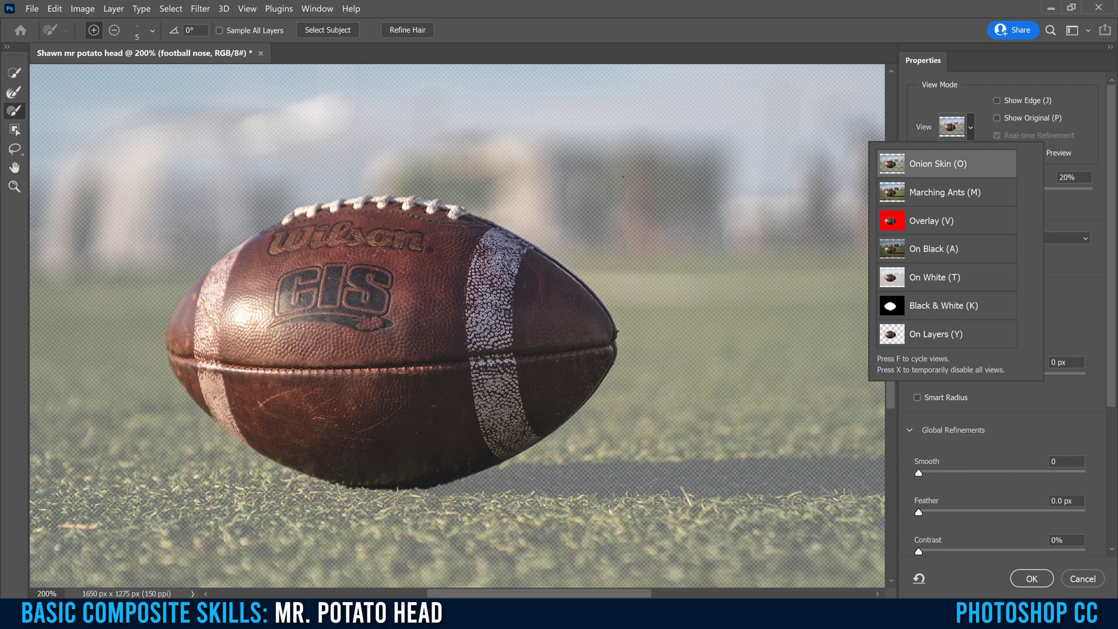
left_click(971, 129)
left_click(972, 131)
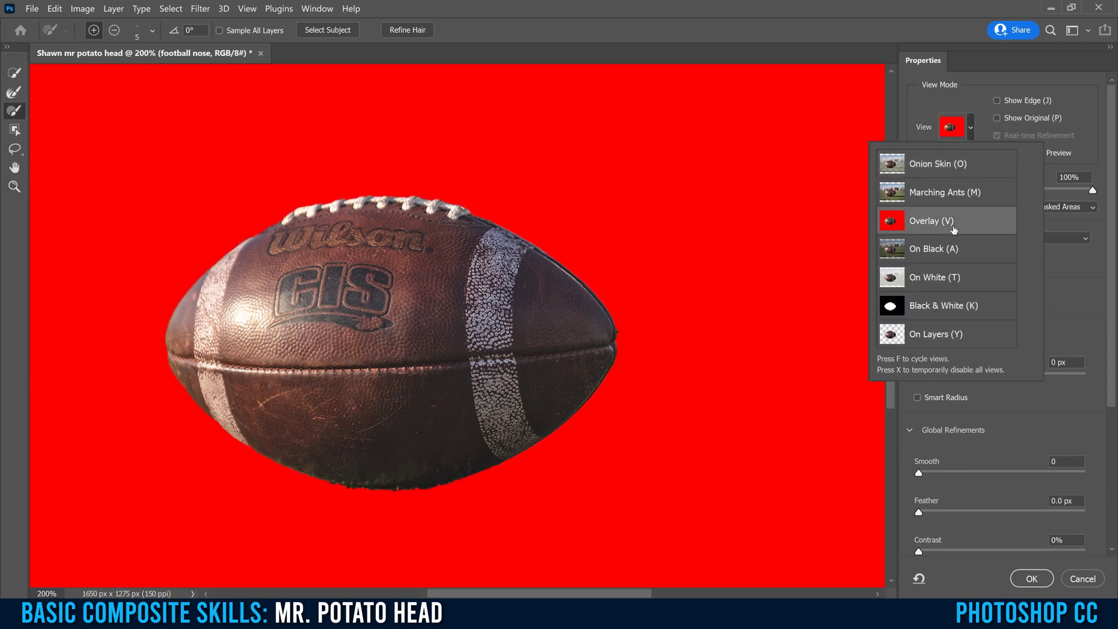
left_click(1096, 163)
left_click_drag(1093, 191, 1043, 192)
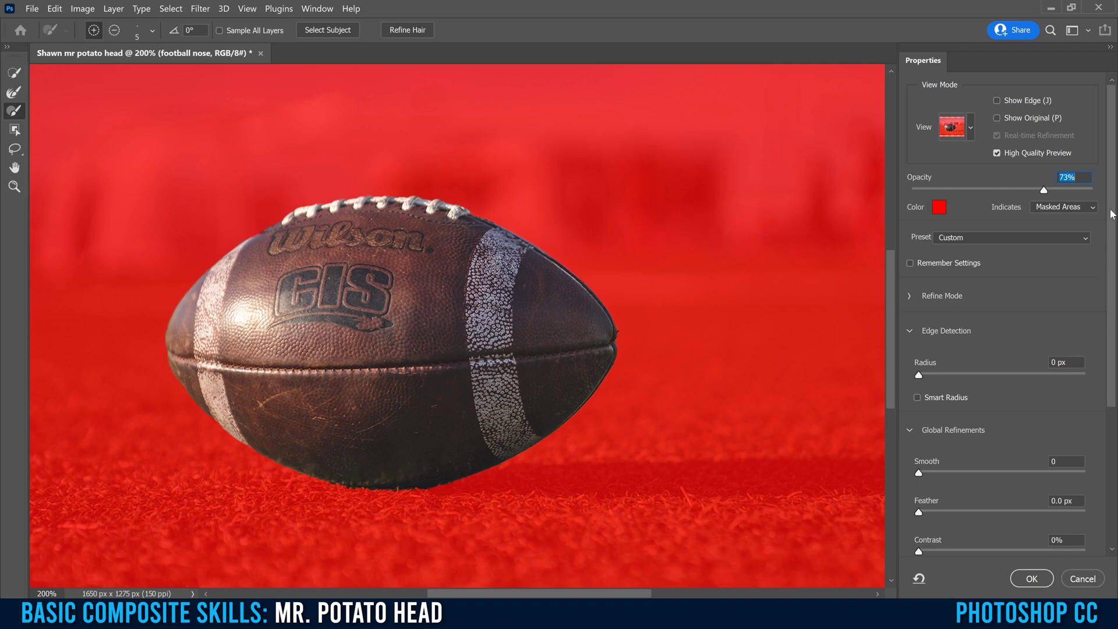
Try a 100 px edge detection radius on the football selection, and reduce the radius to 1 px
left_click_drag(1113, 213, 1105, 281)
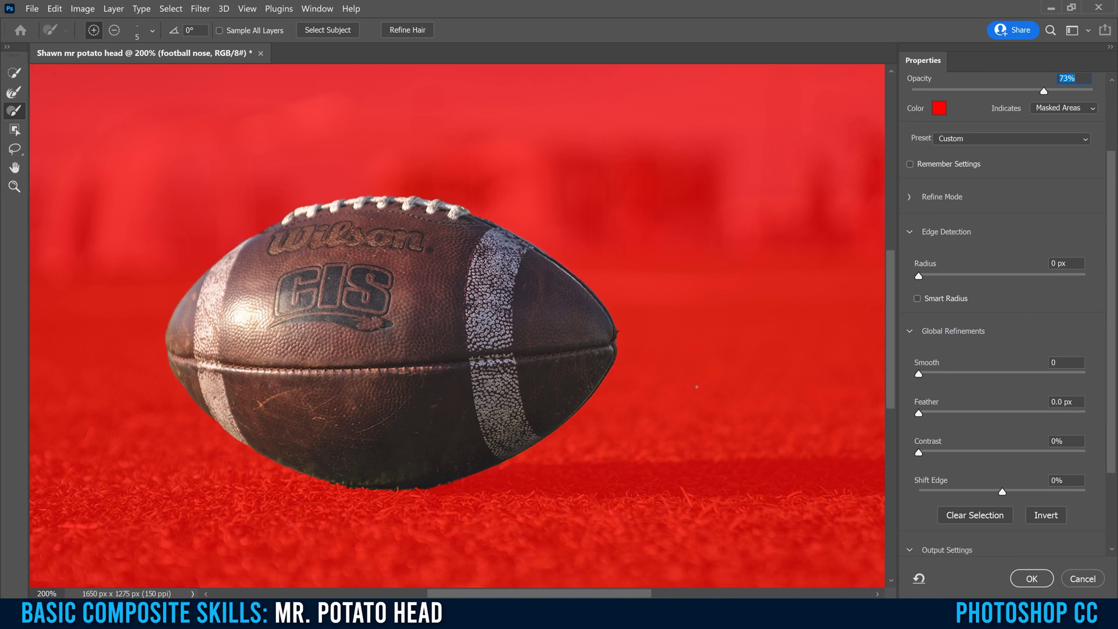
left_click(935, 274)
left_click_drag(935, 276, 1069, 275)
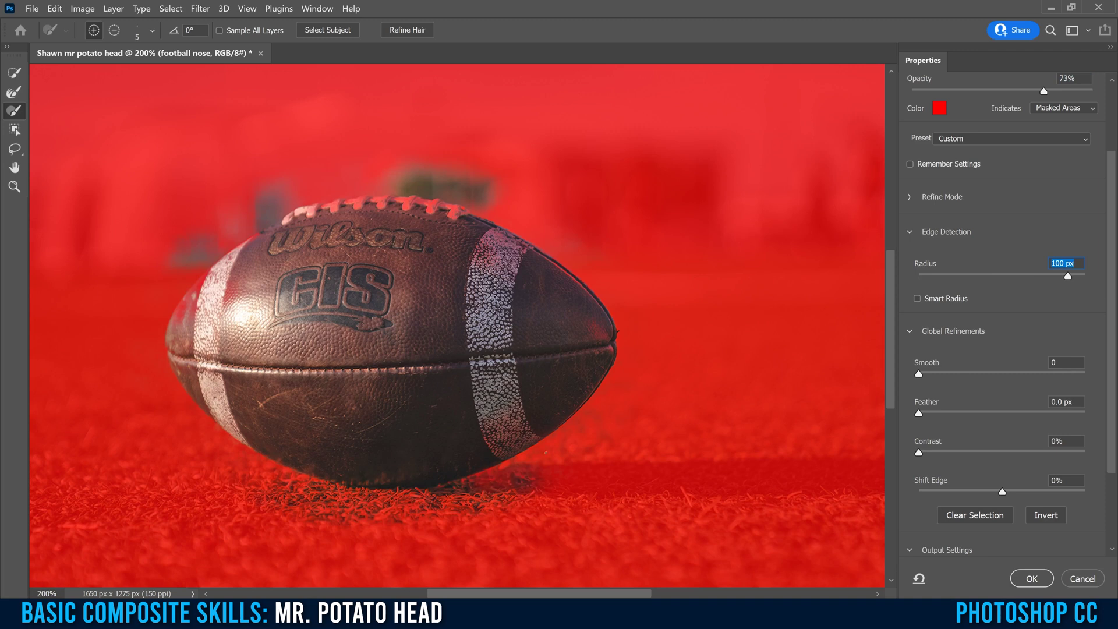
left_click_drag(1071, 278, 929, 282)
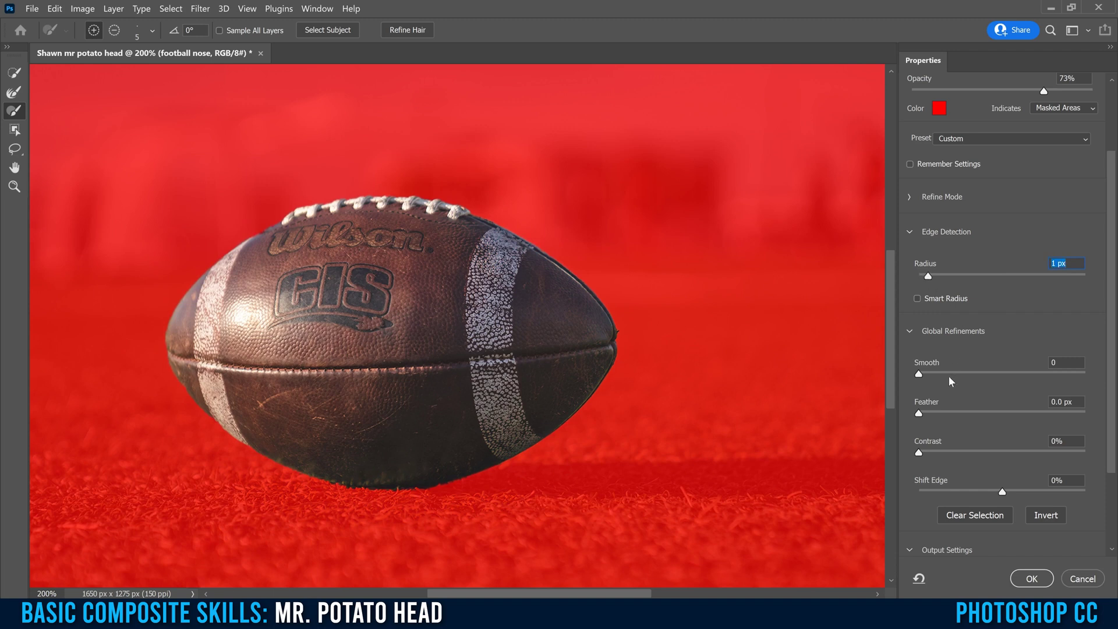
Smooth the football selection to 21 and contract its boundary with Shift Edge at -14%
left_click_drag(919, 376, 954, 375)
scroll(973, 441, "down", 2)
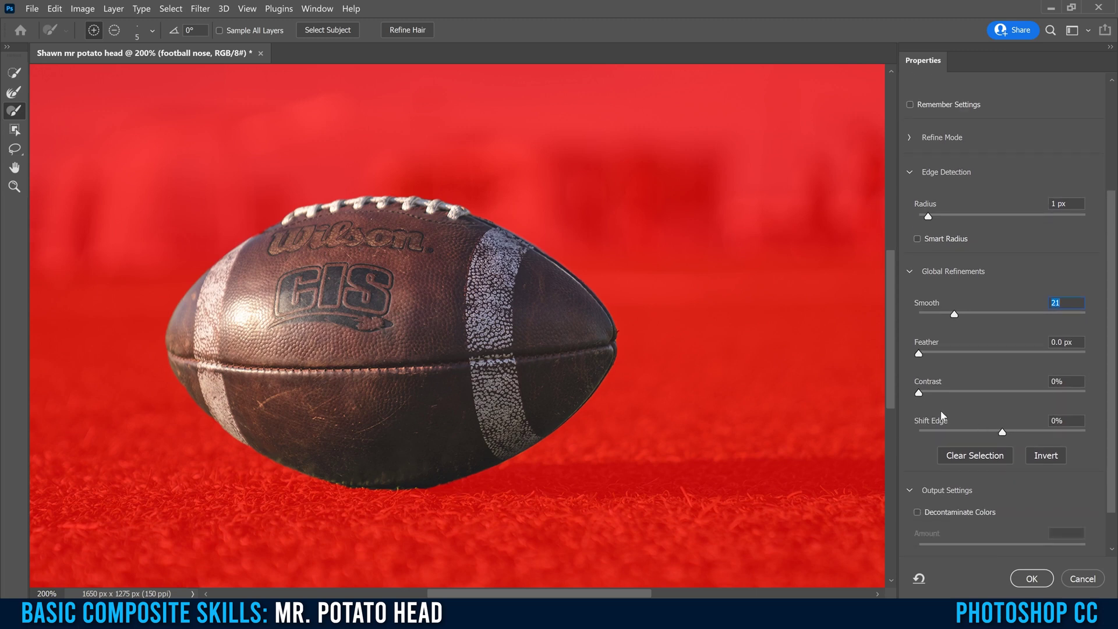
left_click_drag(1001, 435, 991, 434)
Output the refined football selection to a Layer Mask and apply Select and Mask
left_click_drag(1113, 430, 1113, 515)
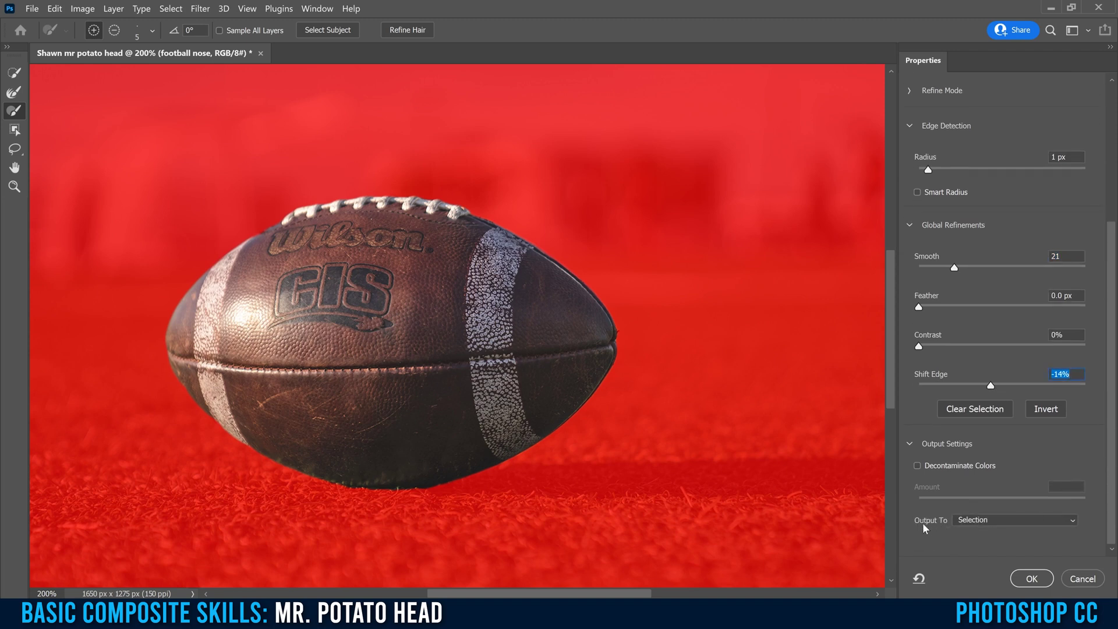
left_click(994, 520)
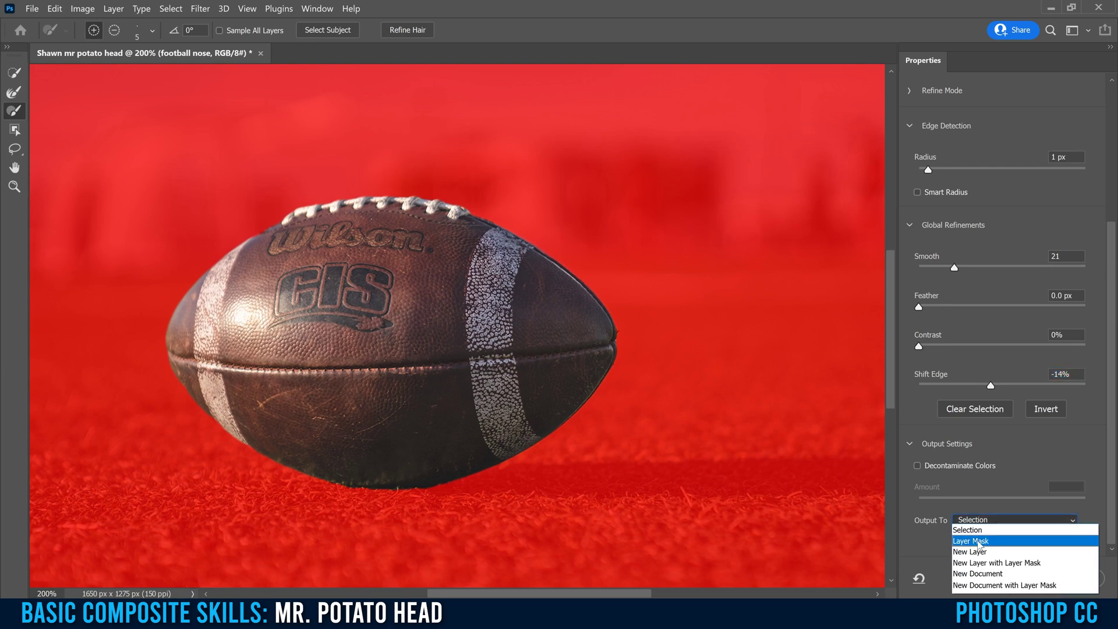
left_click(978, 541)
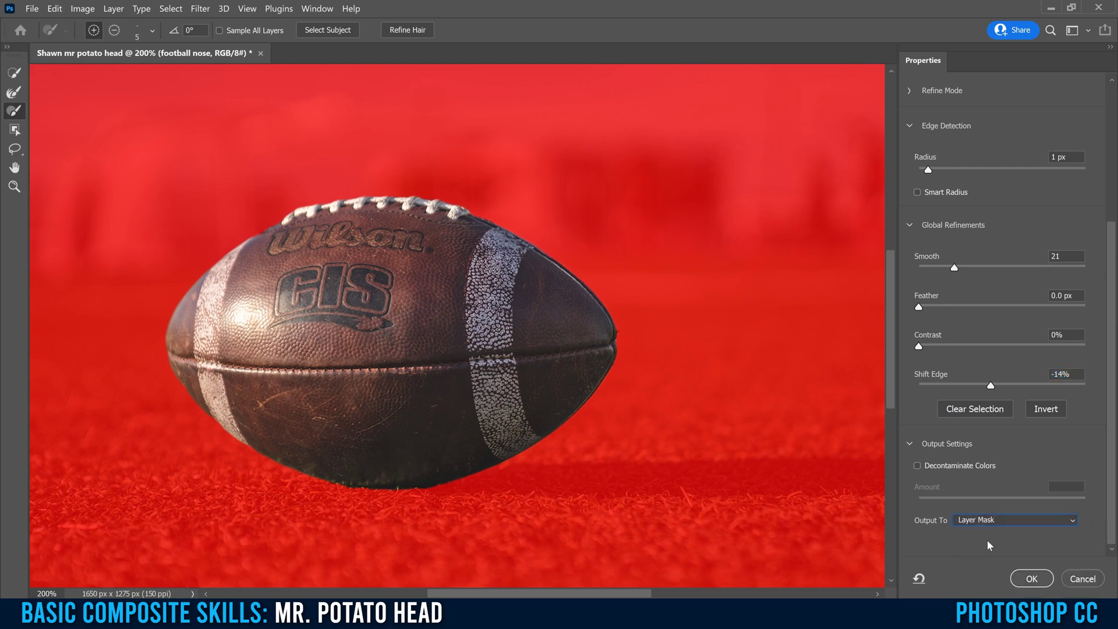
left_click(1030, 579)
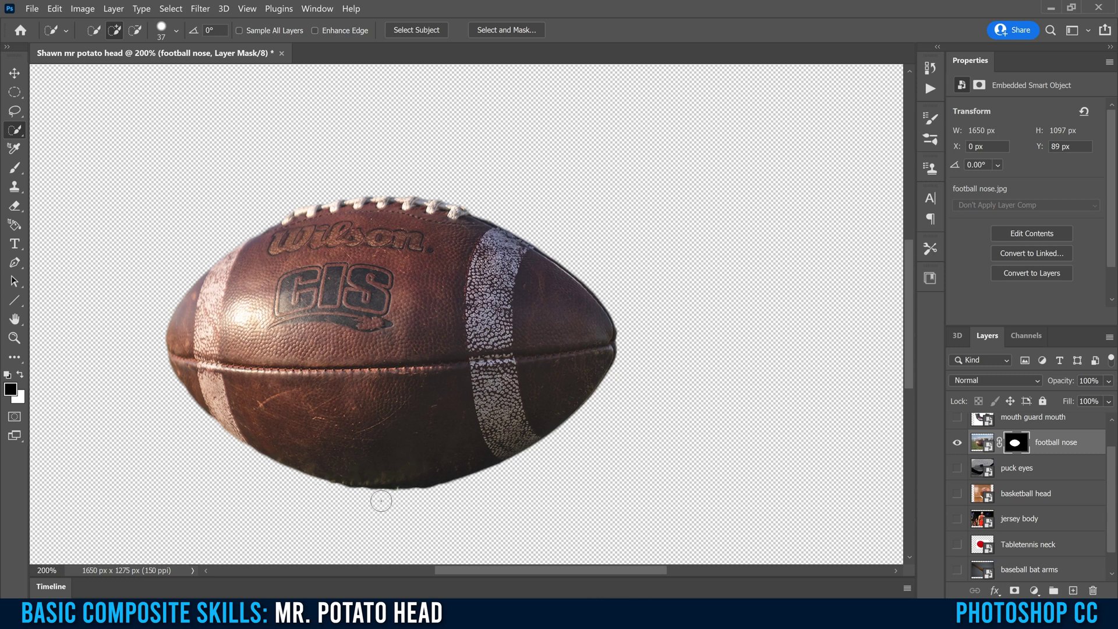
Target the football's layer mask and paint black along the ball's bottom edge with a 59 px brush at 51% opacity
left_click(1017, 445)
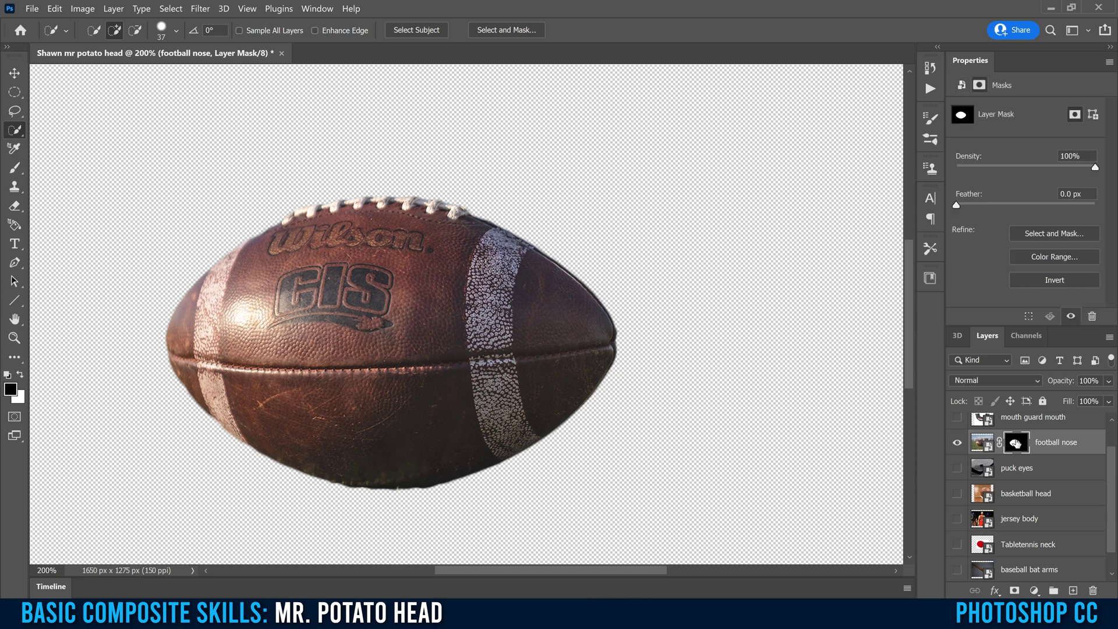
left_click(14, 169)
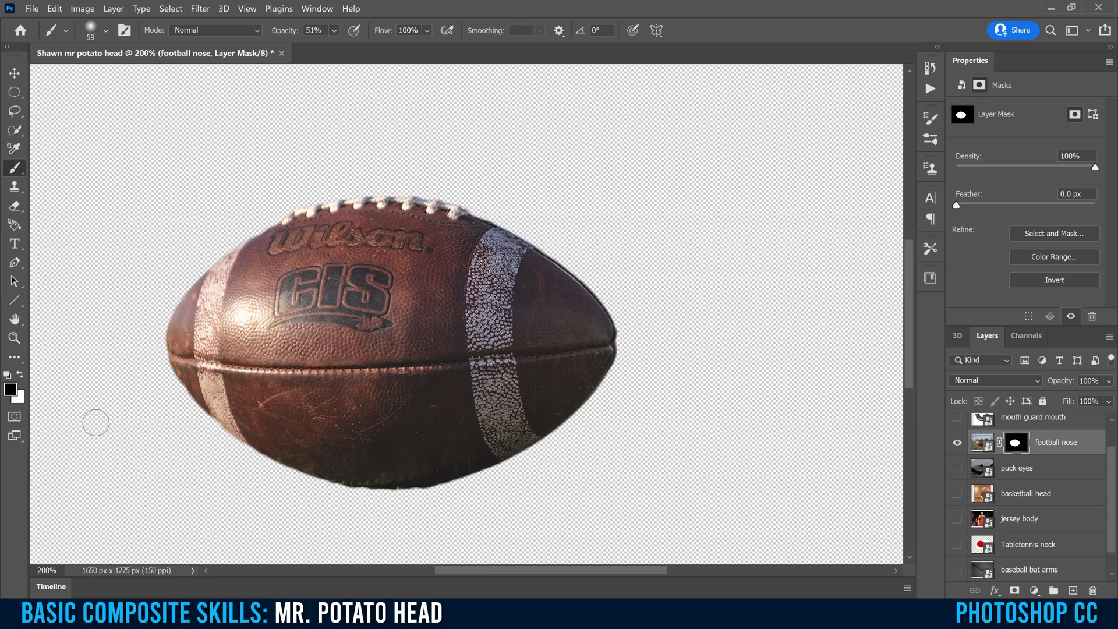
mouse_move(284, 472)
left_mouse_down()
mouse_move(350, 483)
mouse_move(282, 474)
mouse_move(294, 499)
left_mouse_up()
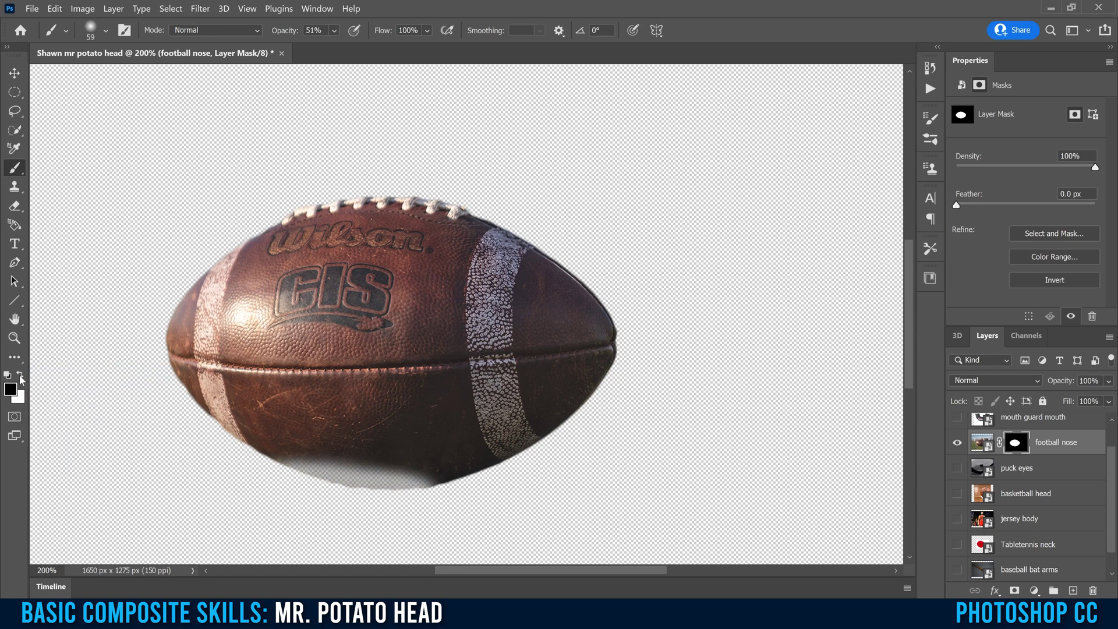
Swap the foreground color to white and paint over the hidden patch at the football's bottom with the 51% brush
left_click(20, 376)
left_click(21, 377)
left_click(21, 377)
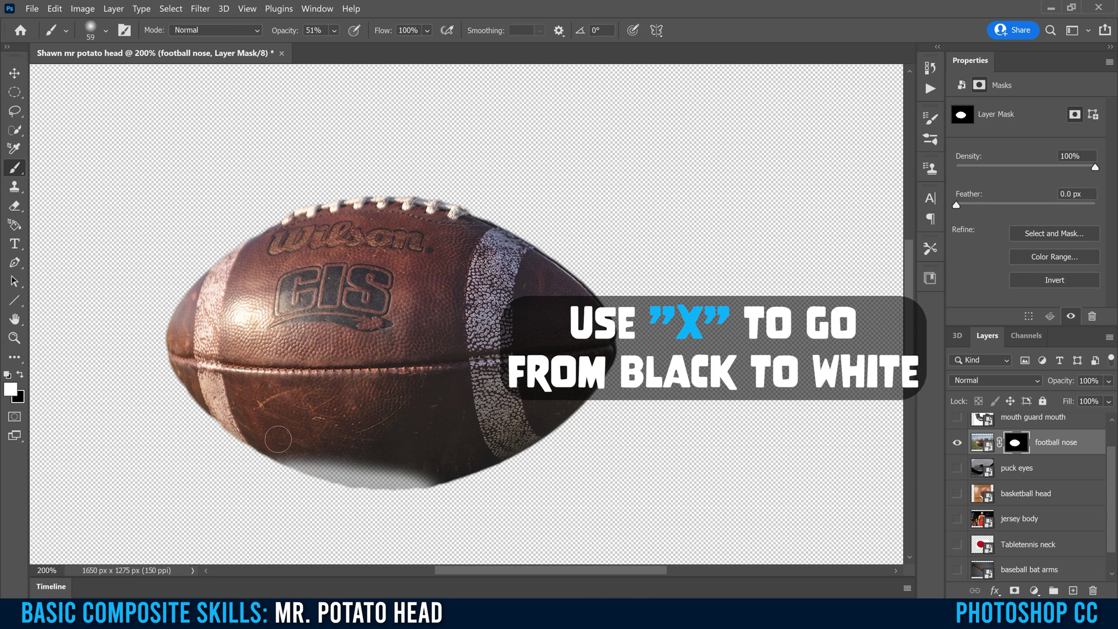
mouse_move(326, 463)
left_mouse_down()
mouse_move(423, 466)
mouse_move(303, 448)
mouse_move(388, 462)
left_mouse_up()
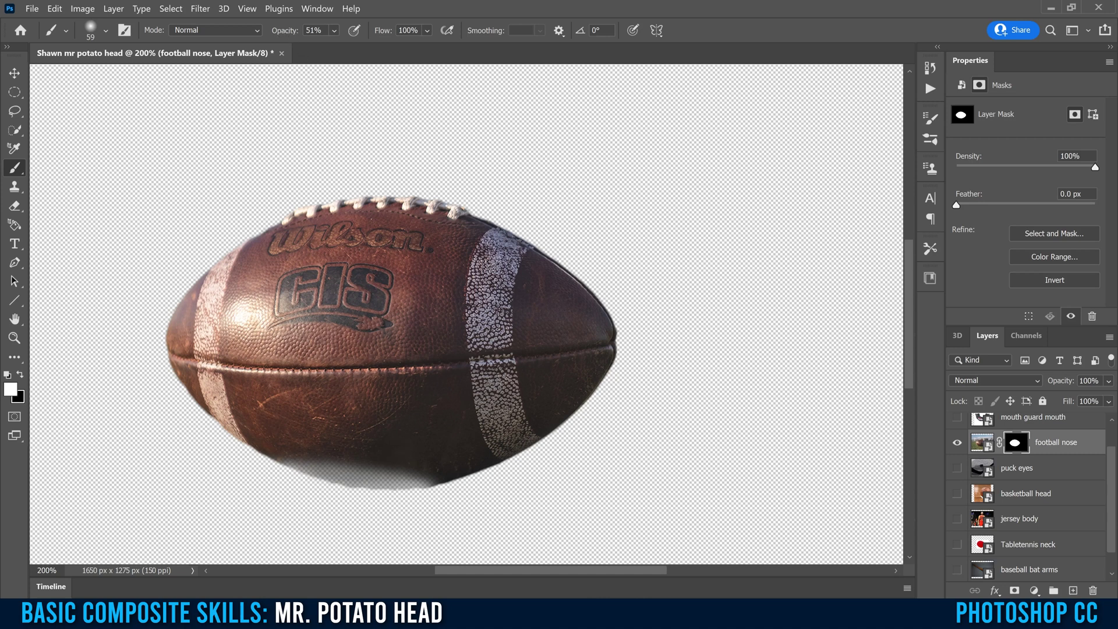
Set the brush to 100% opacity with a harder edge, and paint white on the mask to restore the football's bottom
left_click(335, 32)
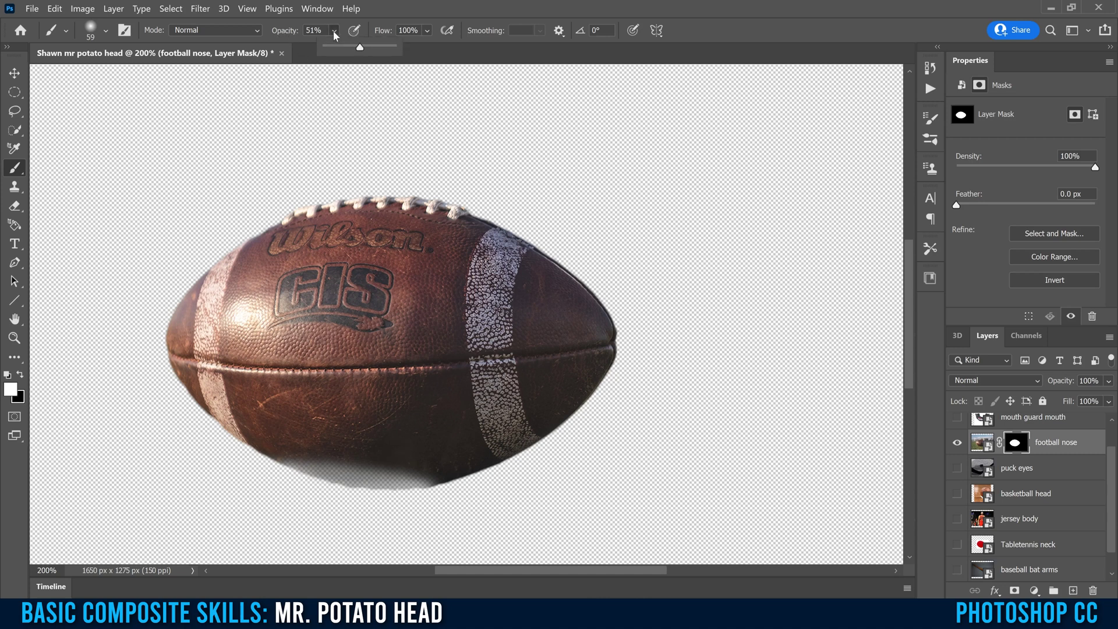
left_click_drag(357, 47, 393, 46)
left_click(104, 31)
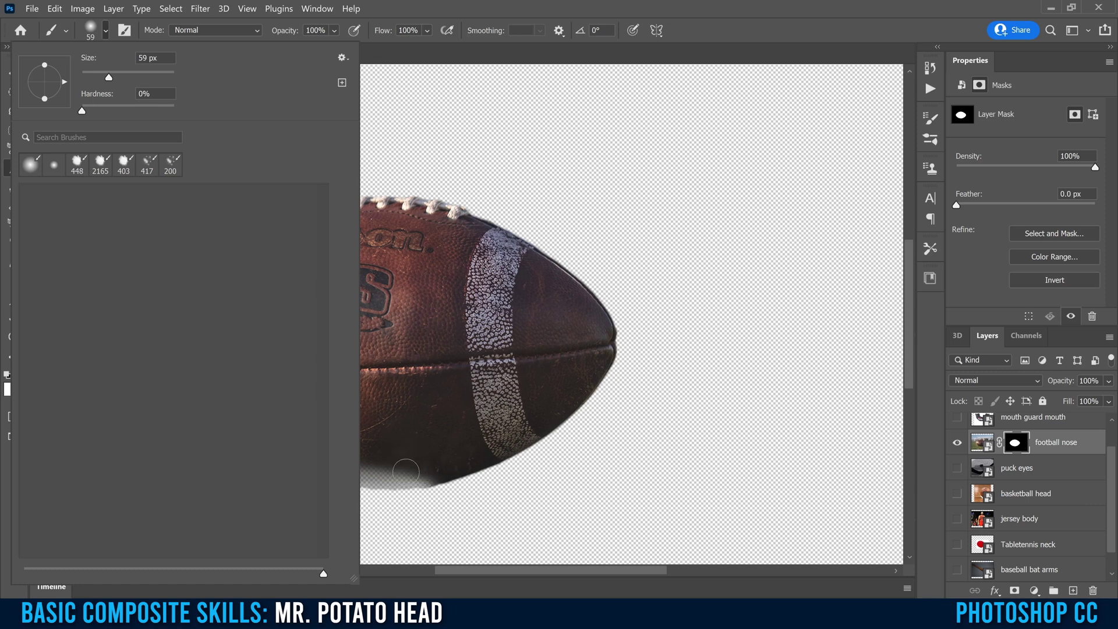
left_click_drag(92, 116, 156, 114)
left_click(395, 9)
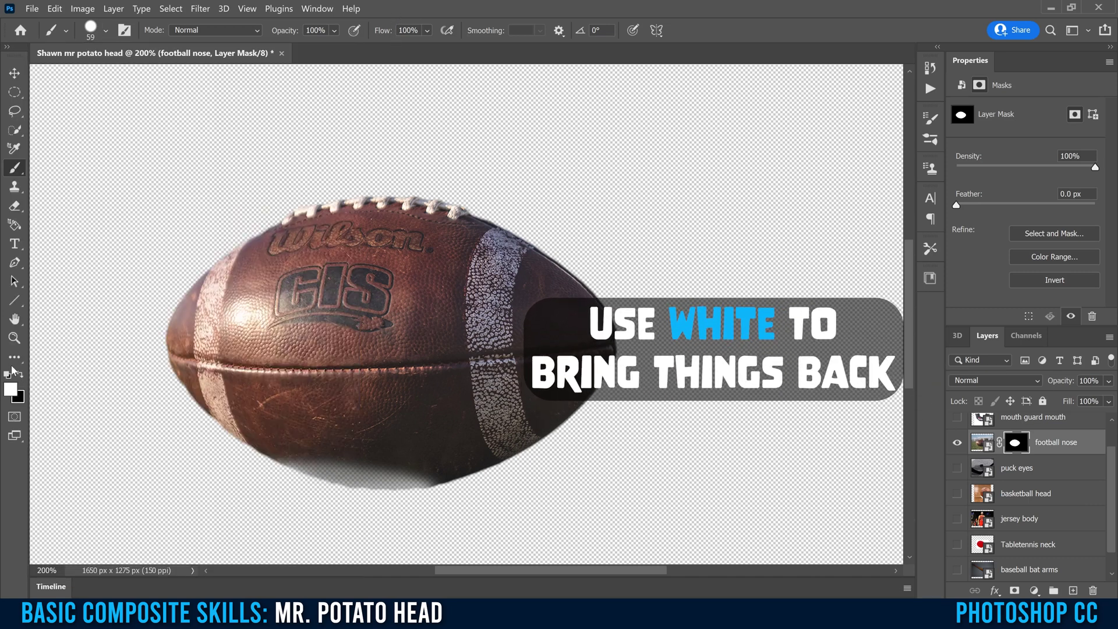
mouse_move(341, 465)
left_mouse_down()
mouse_move(441, 458)
mouse_move(425, 471)
mouse_move(373, 469)
mouse_move(274, 442)
mouse_move(410, 480)
mouse_move(293, 469)
left_mouse_up()
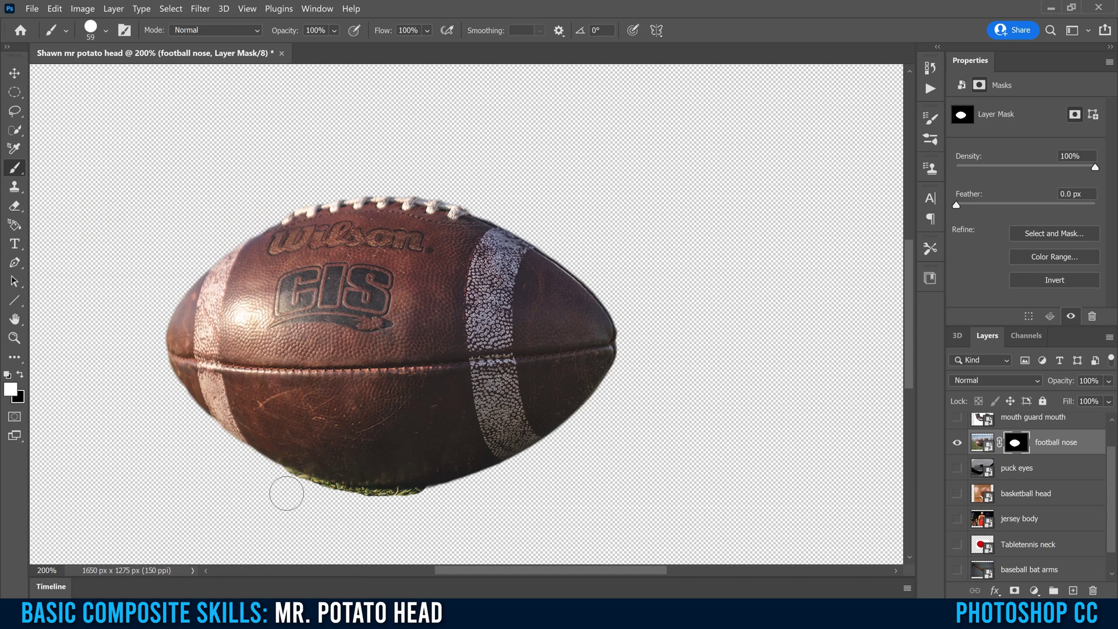
Paint black on the mask along the football's bottom edge to hide the exposed grass
key("ctrl+plus")
key("ctrl+plus")
key("x")
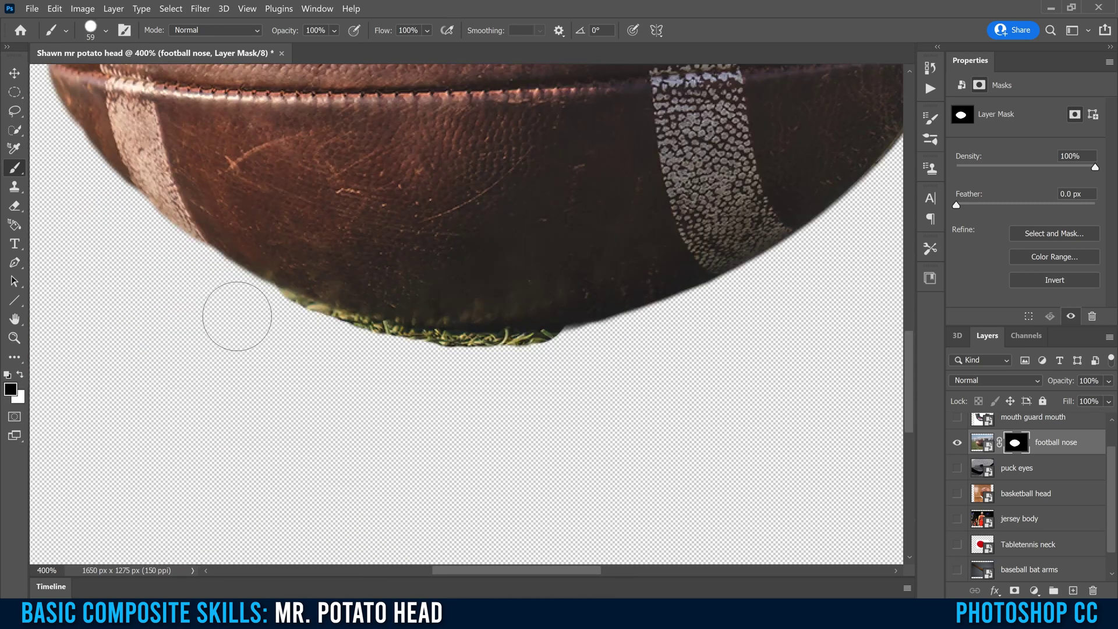
mouse_move(289, 328)
left_mouse_down()
mouse_move(425, 361)
mouse_move(593, 358)
left_mouse_up()
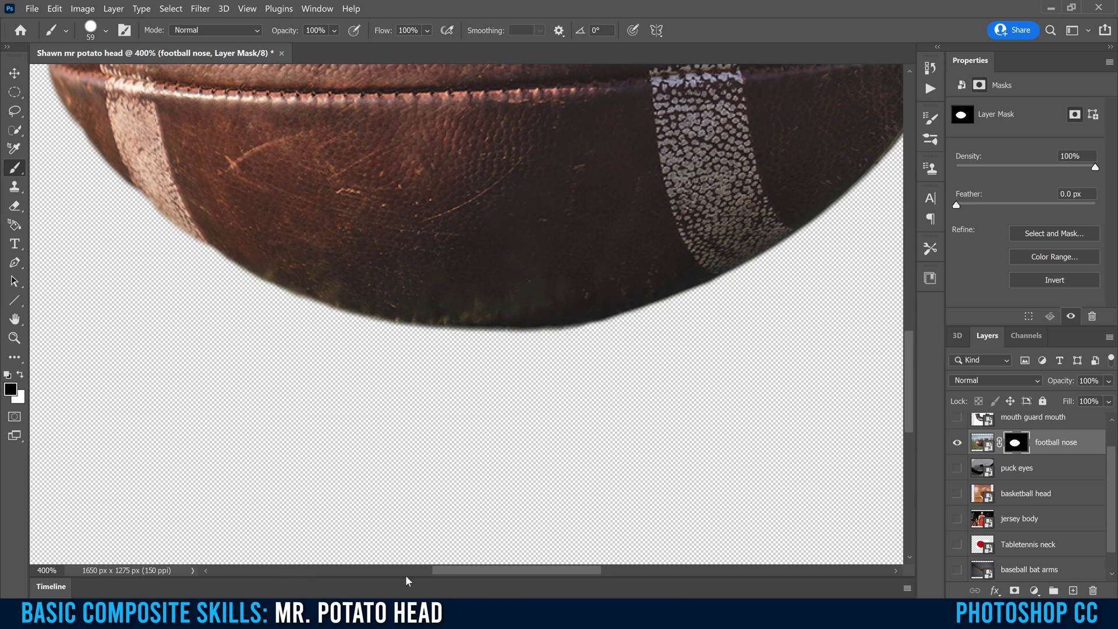
left_click_drag(460, 571, 422, 571)
left_click_drag(911, 410, 903, 325)
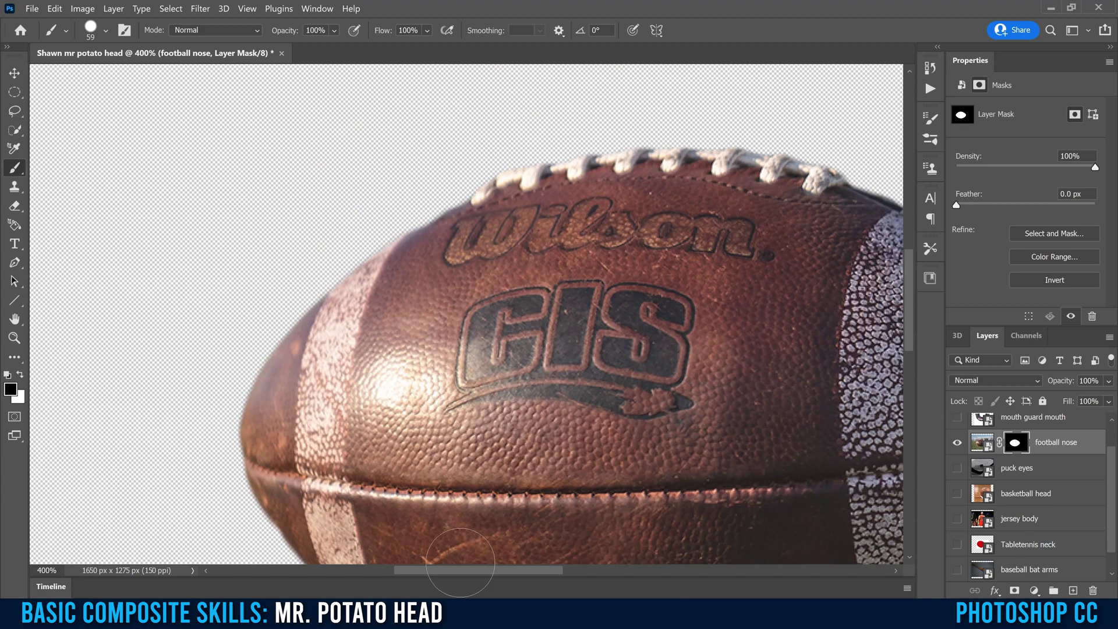
left_click_drag(451, 573, 512, 574)
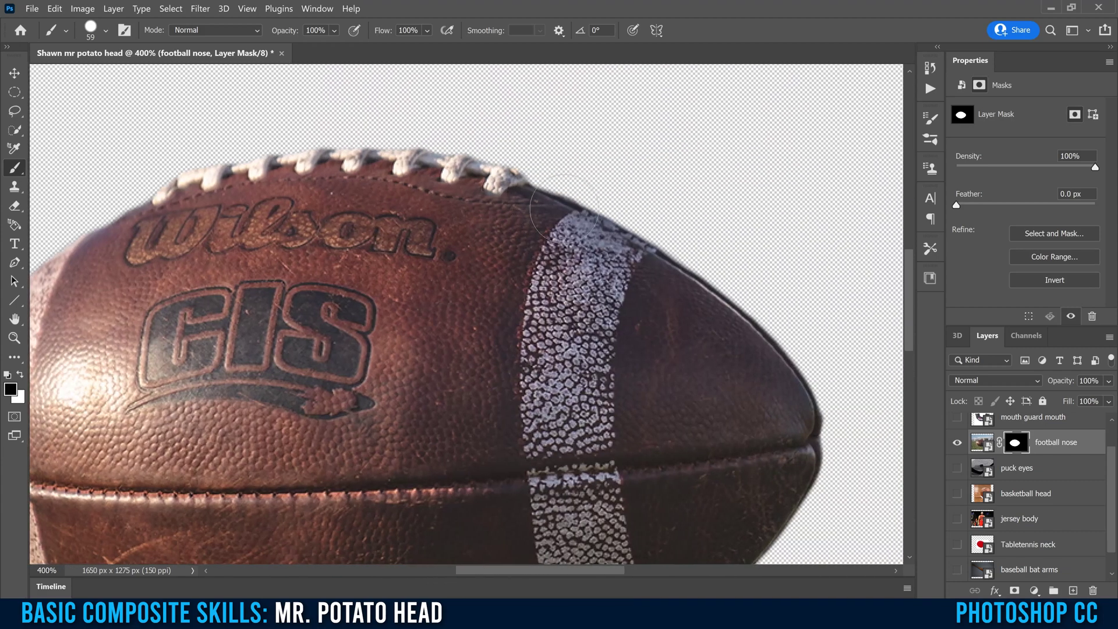
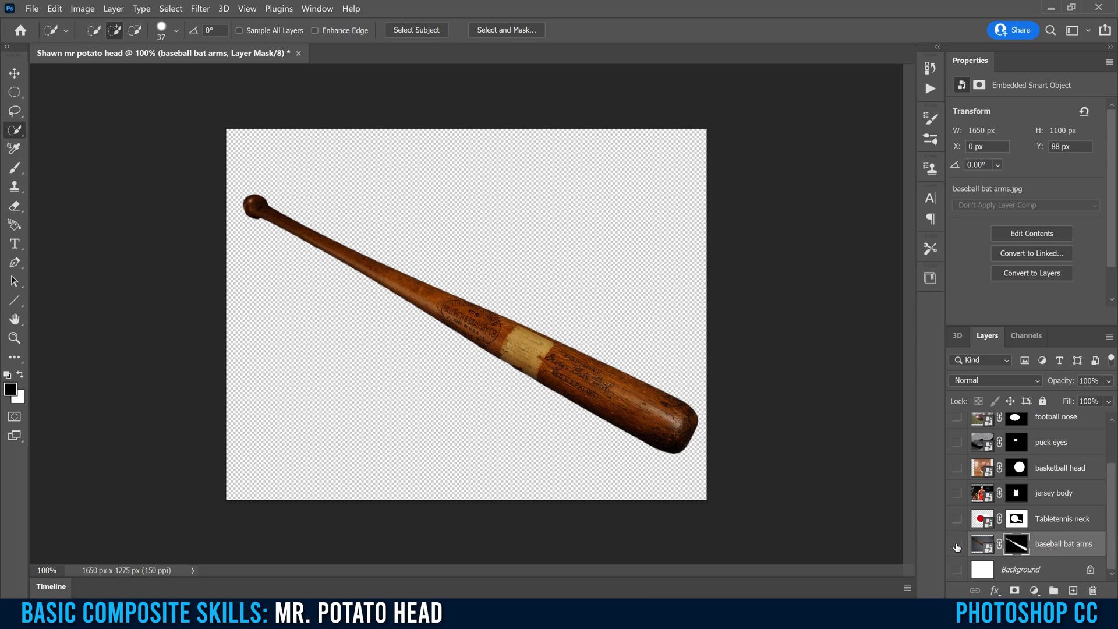
Show and select the basketball head layer, and free-transform it to 90.55% scale with a 2.02° rotation
left_click(957, 469)
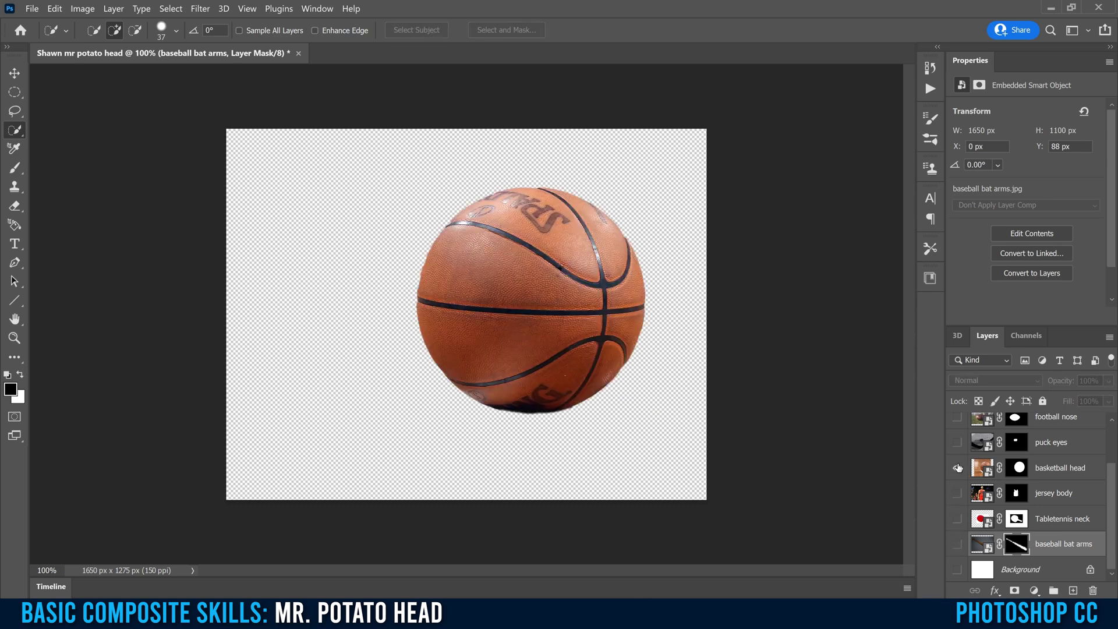
left_click(1055, 470)
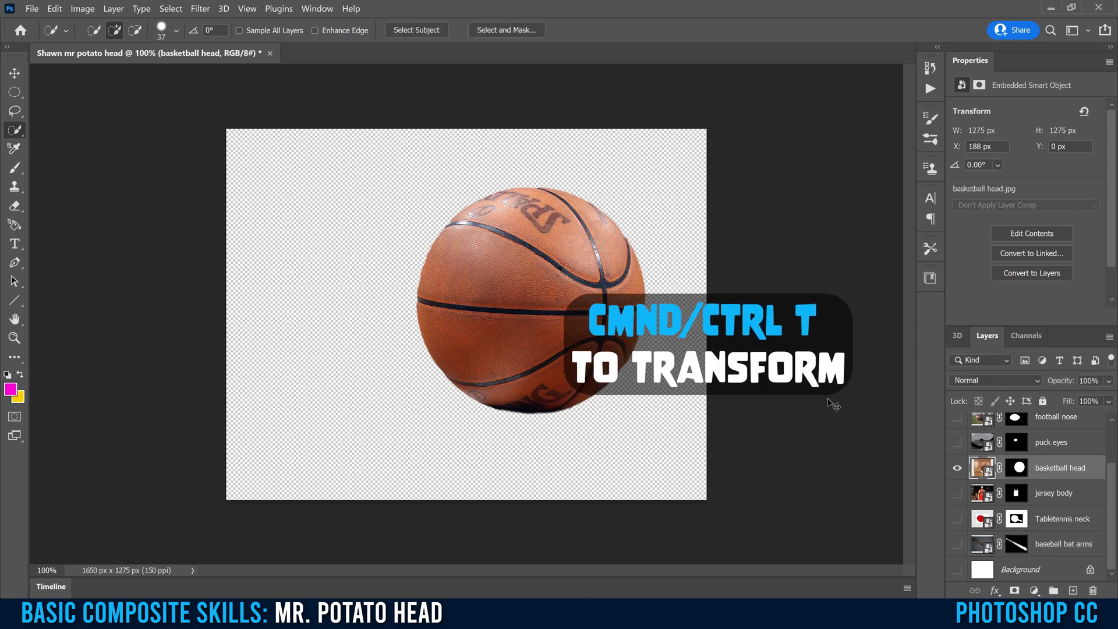
key("ctrl+t")
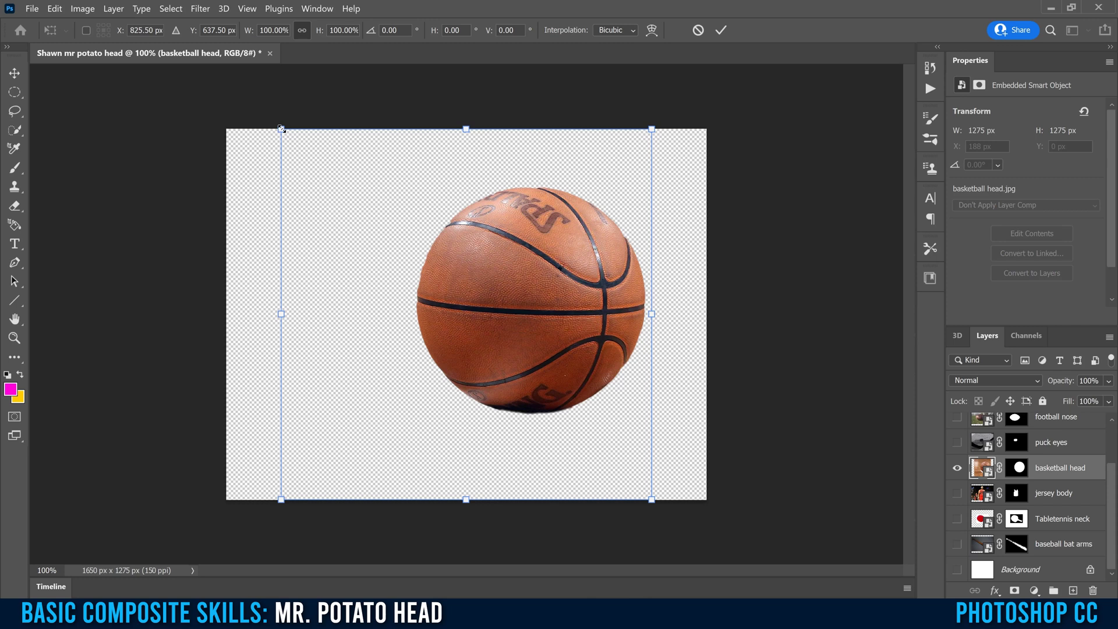
left_click_drag(281, 129, 317, 155)
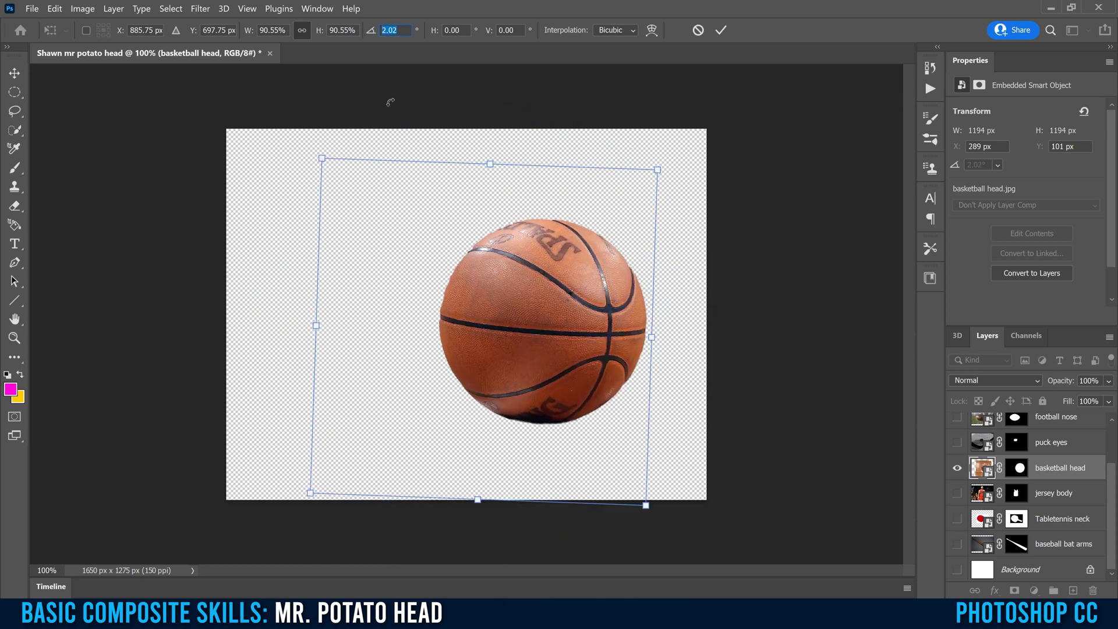
Reset the basketball's rotation to 0° and set its linked width and height to 50%
type("0")
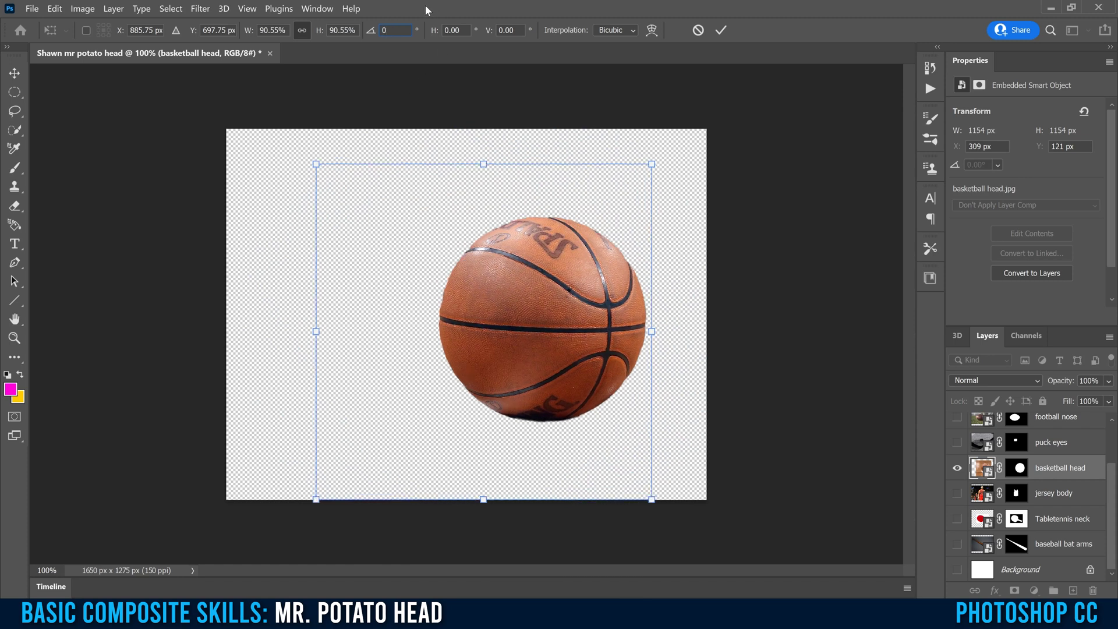
key("shift+Tab")
key("shift+Tab")
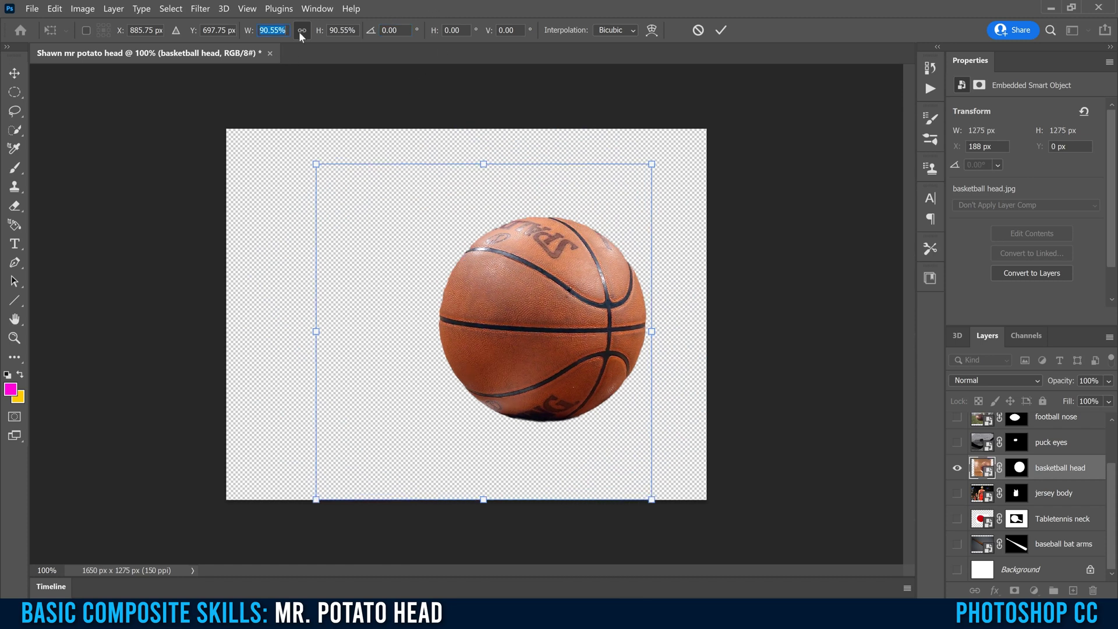
type("50")
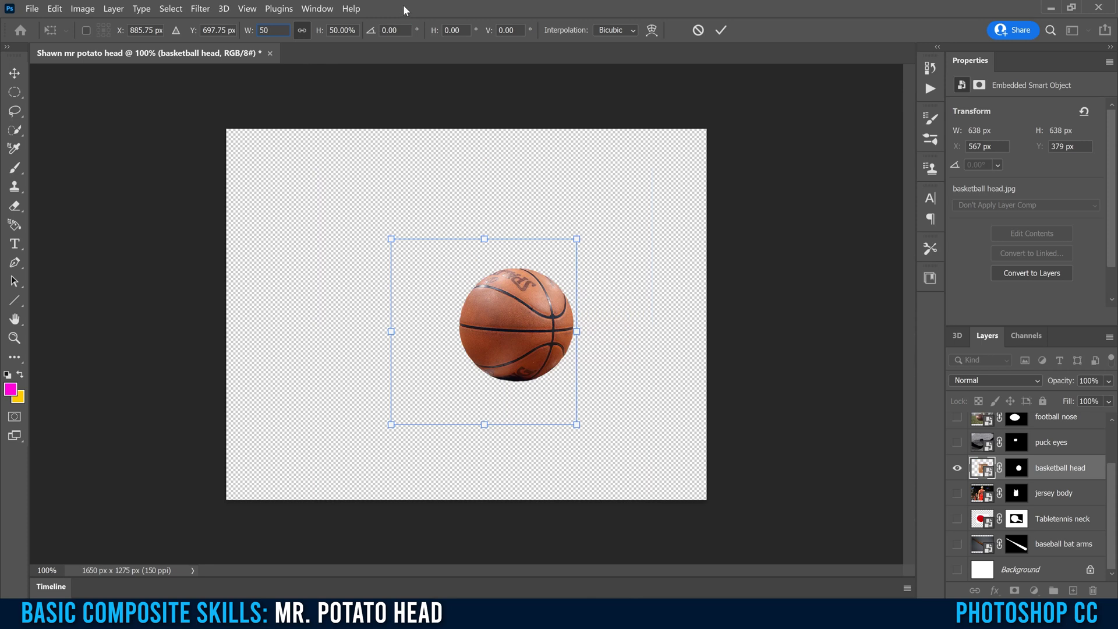
Unlink the basketball's width and height, and distort it to 65.33% wide by 20.31% high
left_click(302, 31)
mouse_move(390, 239)
left_mouse_down()
mouse_move(383, 315)
mouse_move(392, 251)
mouse_move(504, 240)
mouse_move(491, 180)
mouse_move(472, 341)
mouse_move(437, 222)
mouse_move(394, 260)
mouse_move(385, 228)
mouse_move(381, 236)
left_mouse_up()
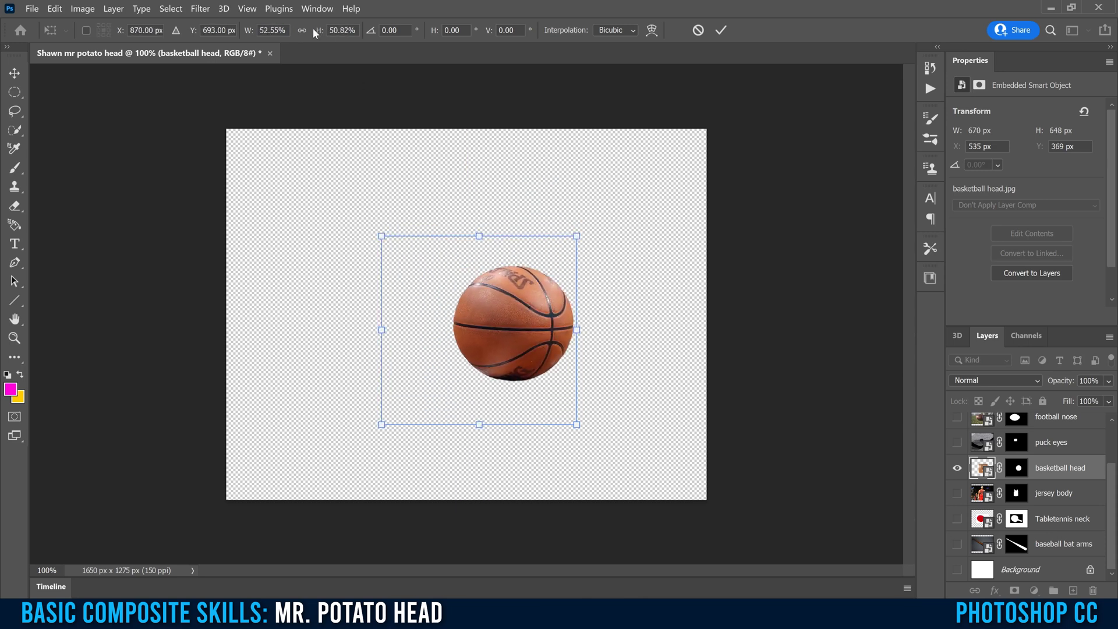
left_click_drag(381, 236, 334, 349)
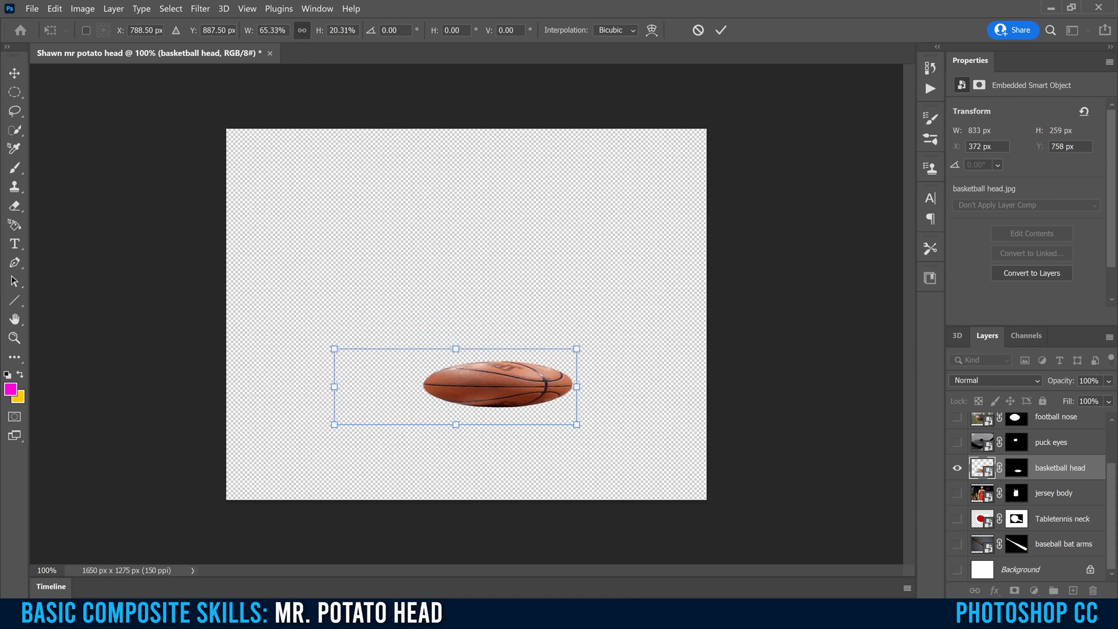
Relink the basketball's proportions, scale it to 66%, move its center to X 660 px, Y 566.5 px, and commit the transform
left_click(301, 30)
type("50")
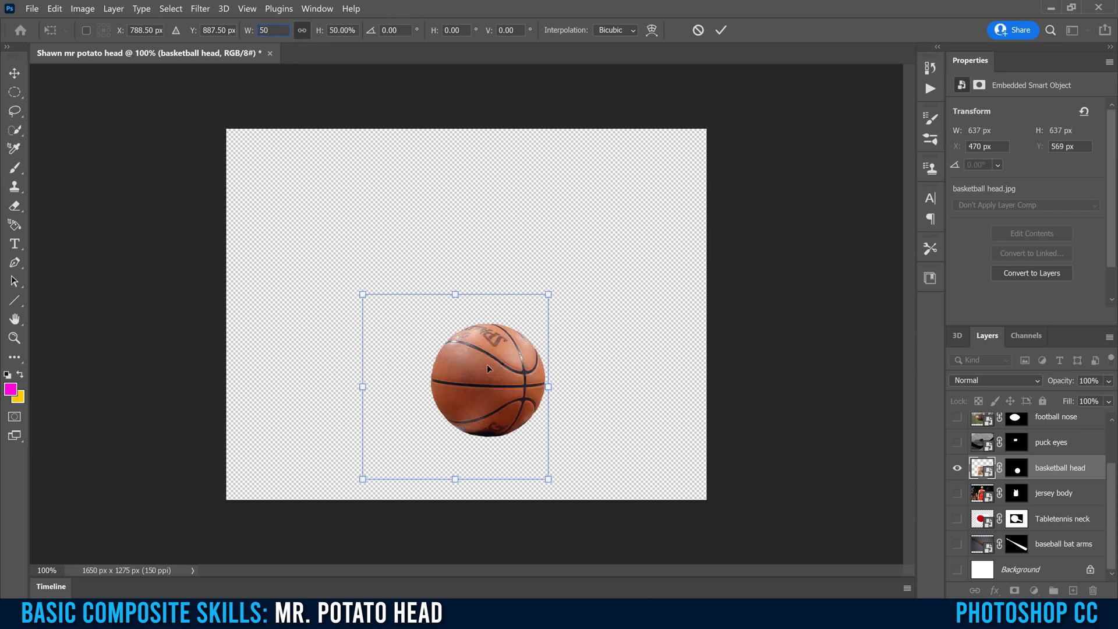
left_click_drag(362, 294, 274, 205)
left_click_drag(461, 373, 466, 270)
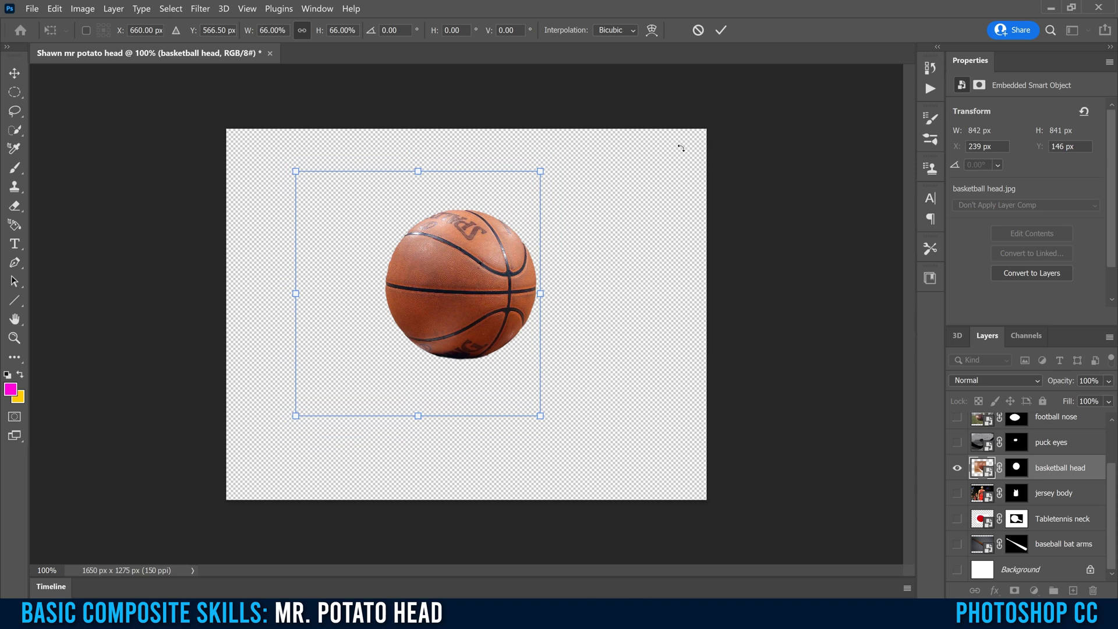
left_click(722, 32)
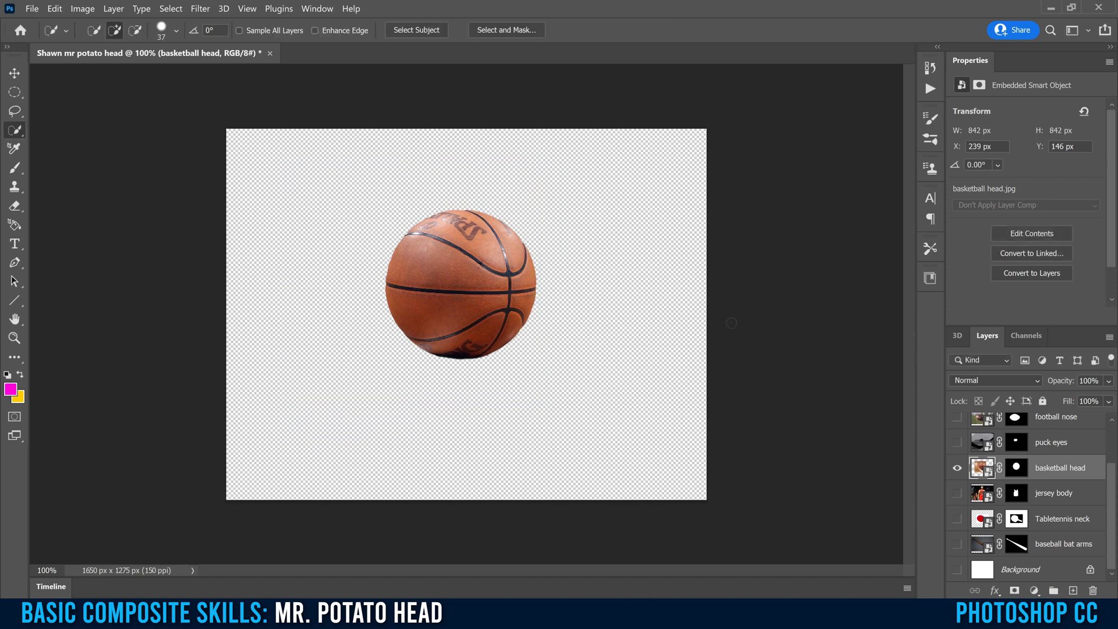
Show the puck eyes layer, duplicate it, and place the copy on the opposite side of the basketball as the second eye
left_click_drag(1114, 504, 1113, 475)
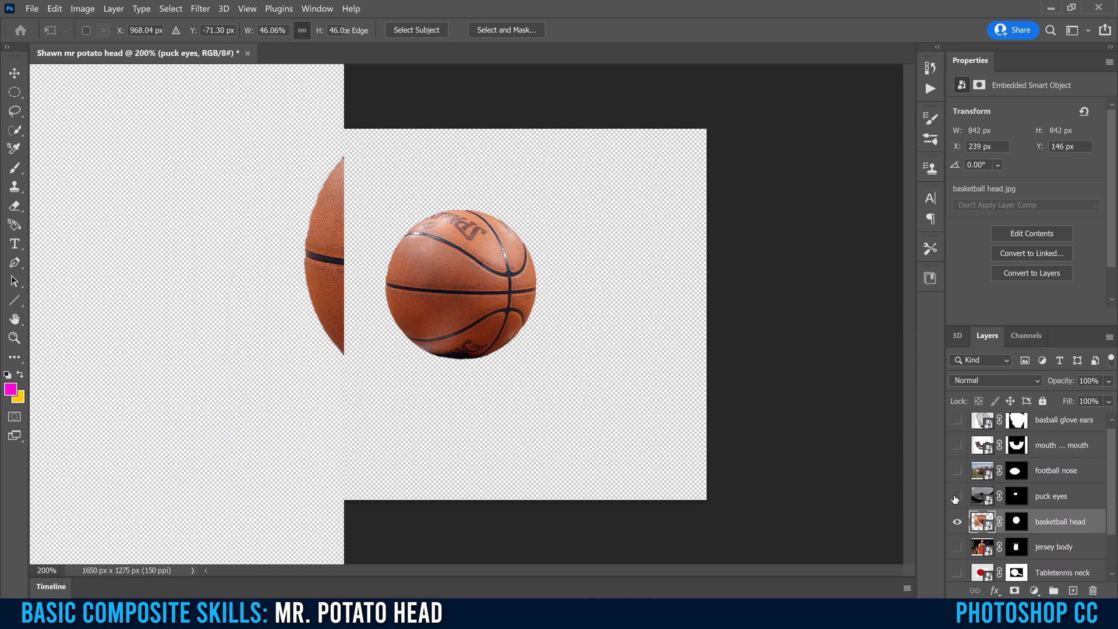
left_click(956, 497)
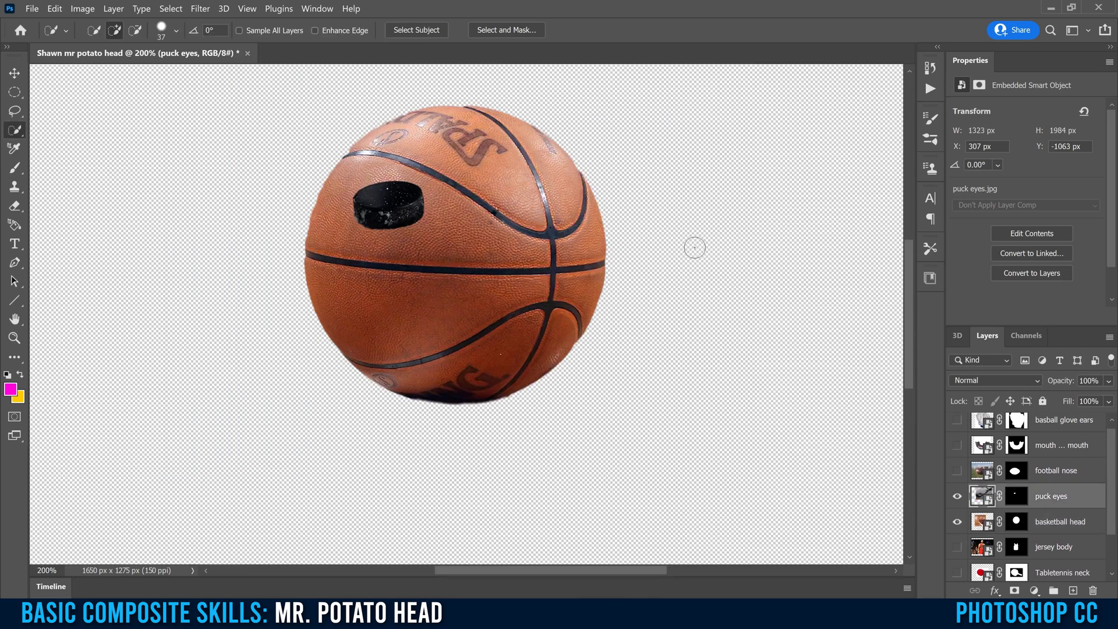
key("ctrl+j")
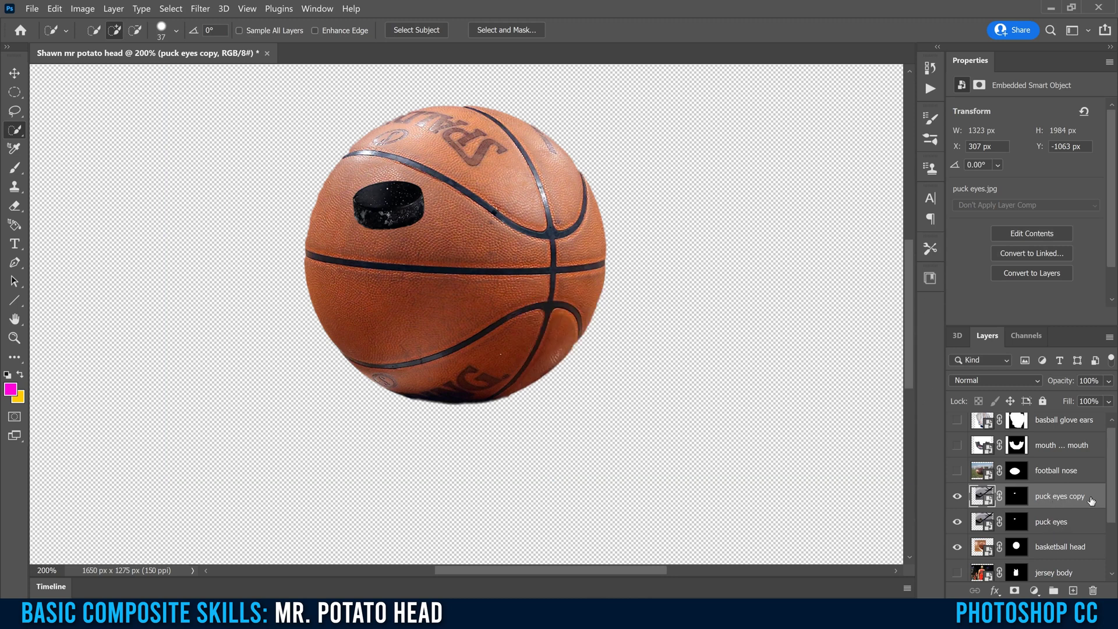
left_click(15, 79)
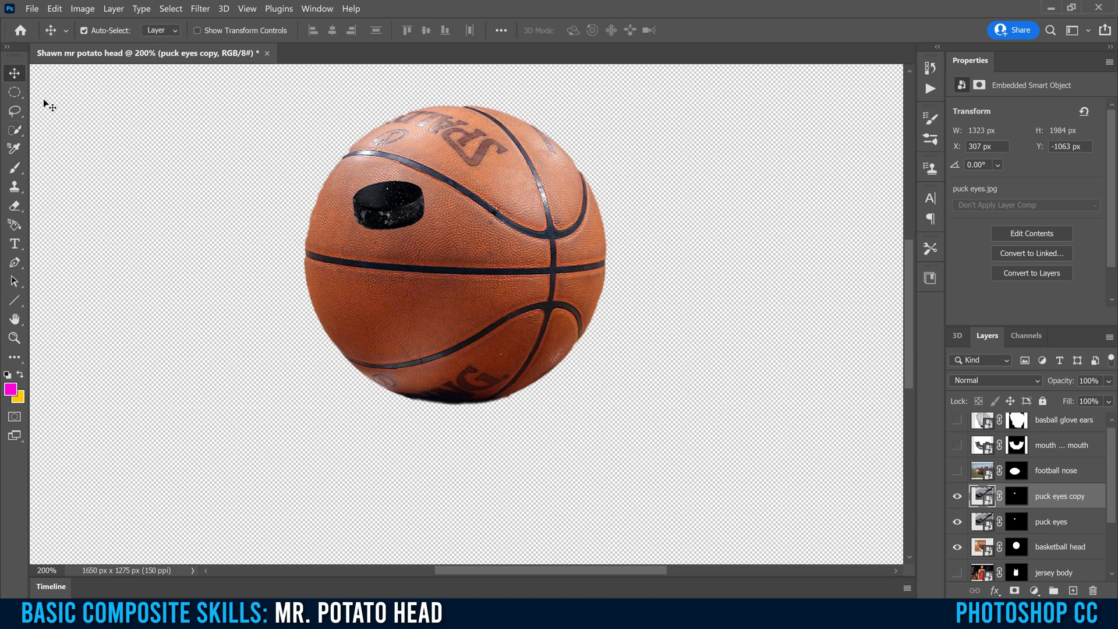
left_click_drag(390, 207, 519, 204)
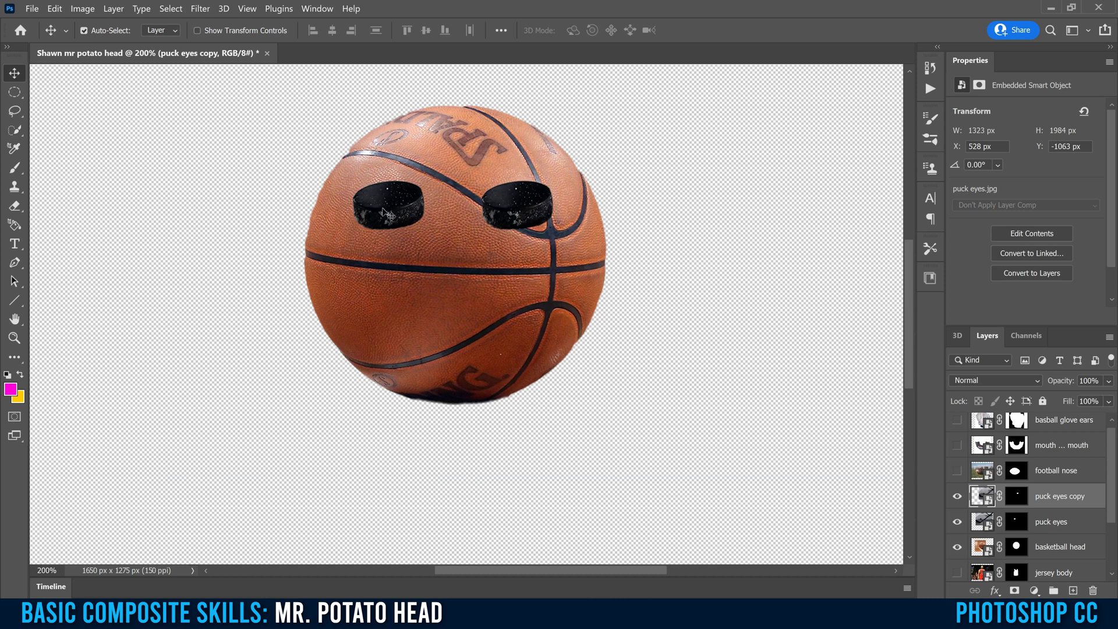
Flip the copied puck eye horizontally and move it back onto the basketball, level with the first eye
left_click(51, 10)
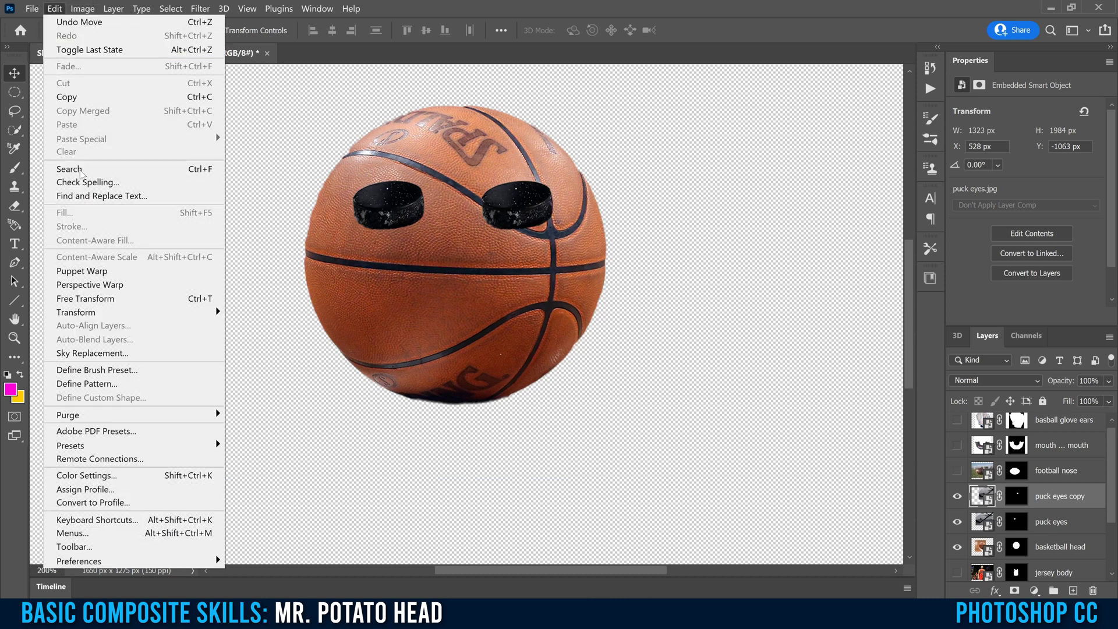
mouse_move(102, 315)
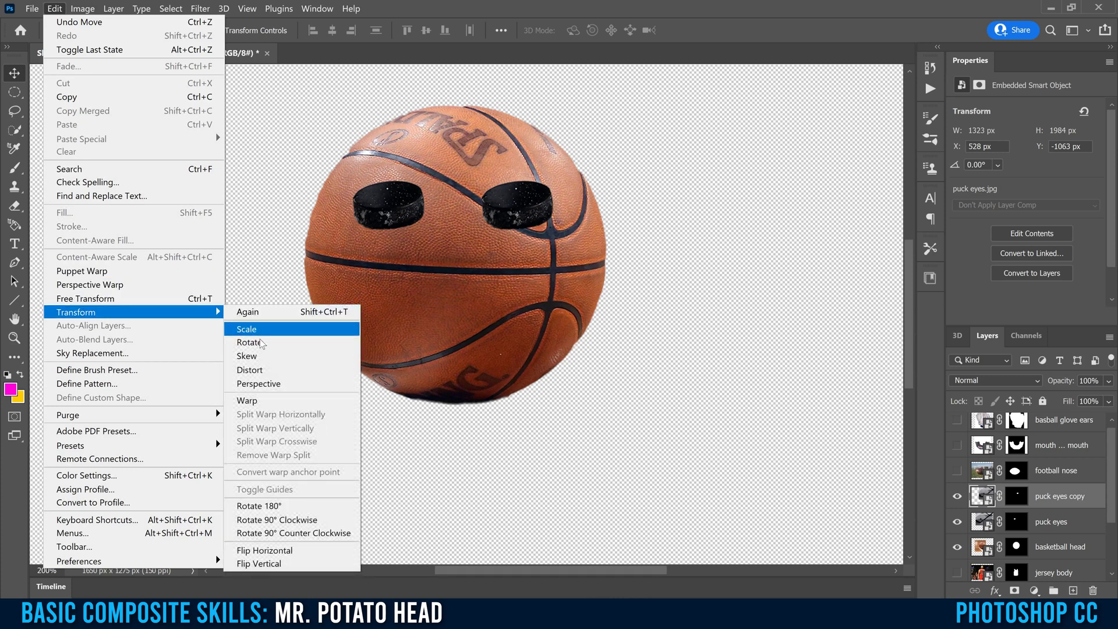
left_click(284, 552)
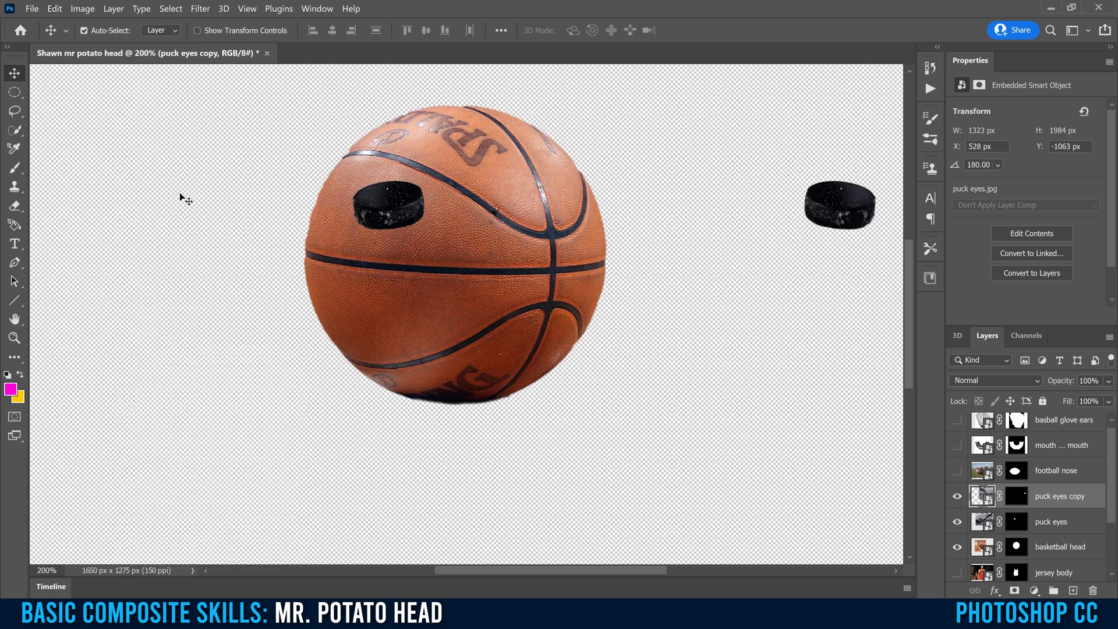
left_click_drag(851, 208, 531, 207)
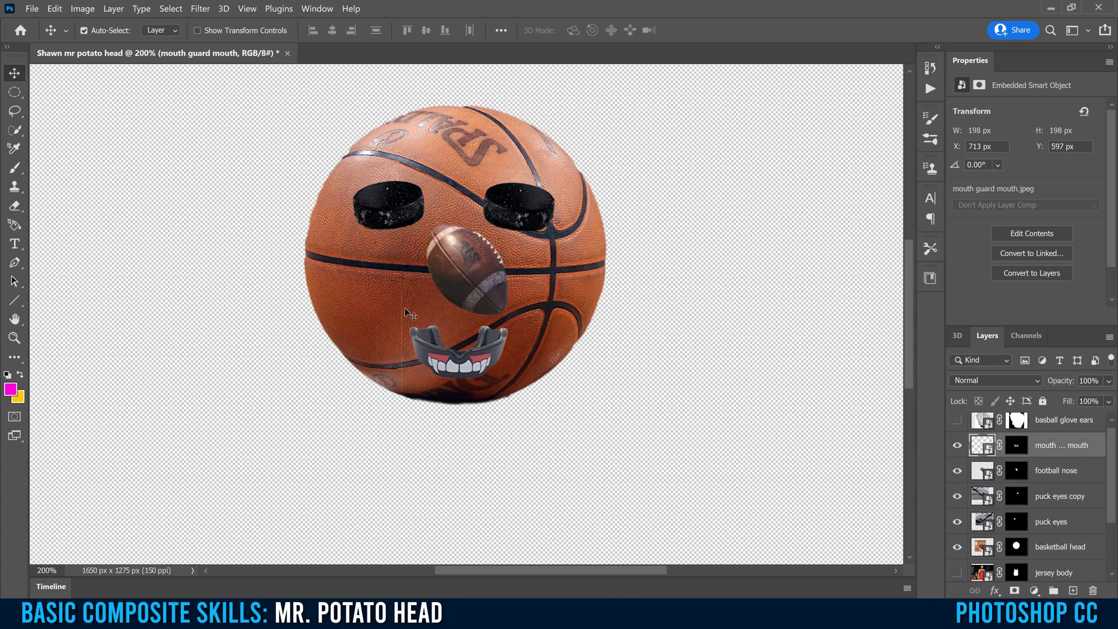
Target the mouth guard's layer mask with the Brush tool to clean up the stray vertical line beside the mouth
key("ctrl+plus")
key("ctrl+plus")
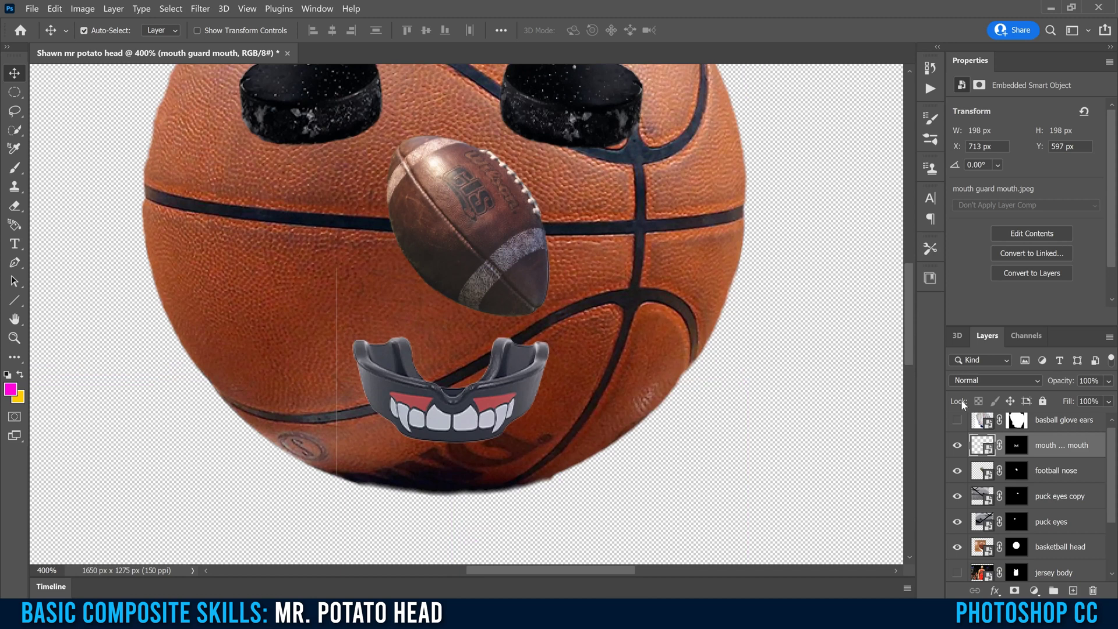
left_click(1017, 446)
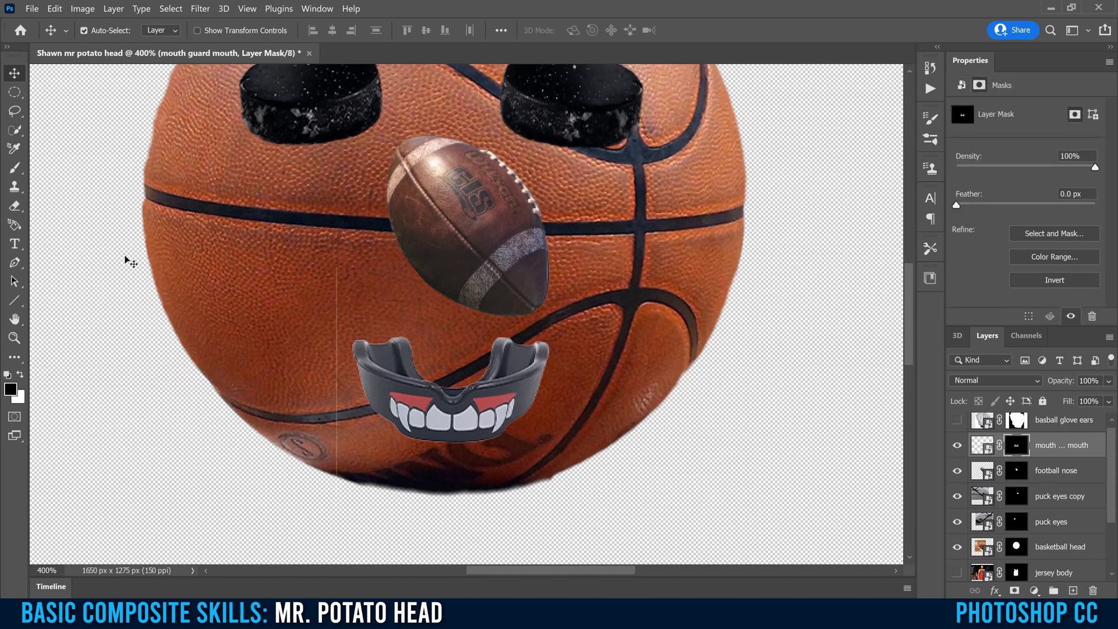
left_click(14, 168)
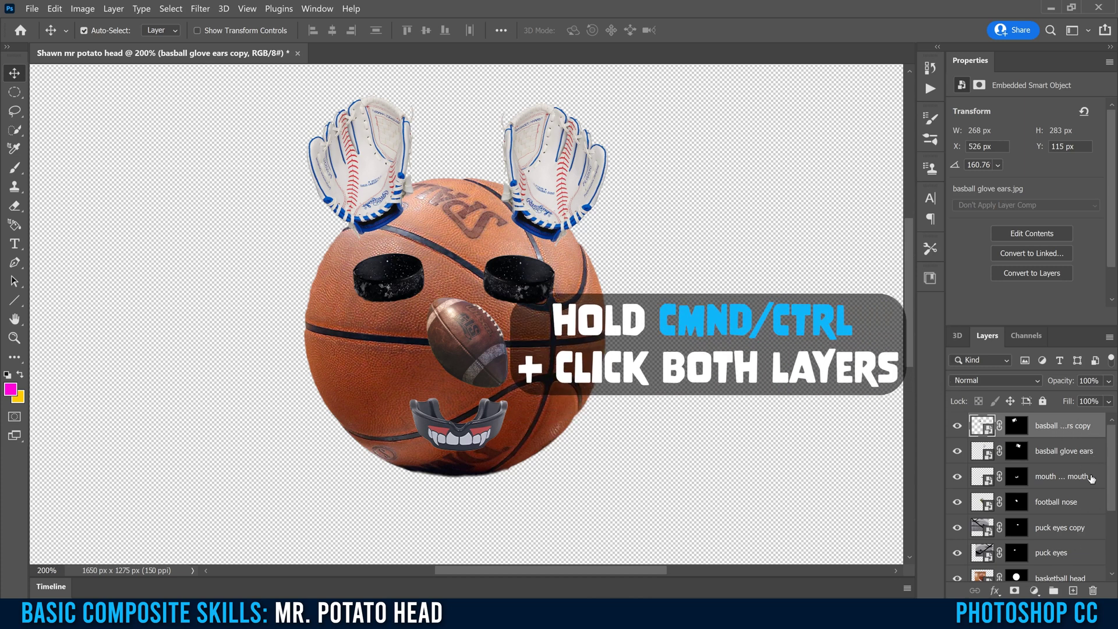
Select both baseball glove ear layers and move them beneath the basketball head layer in the stacking order
left_click(1026, 460, "ctrl")
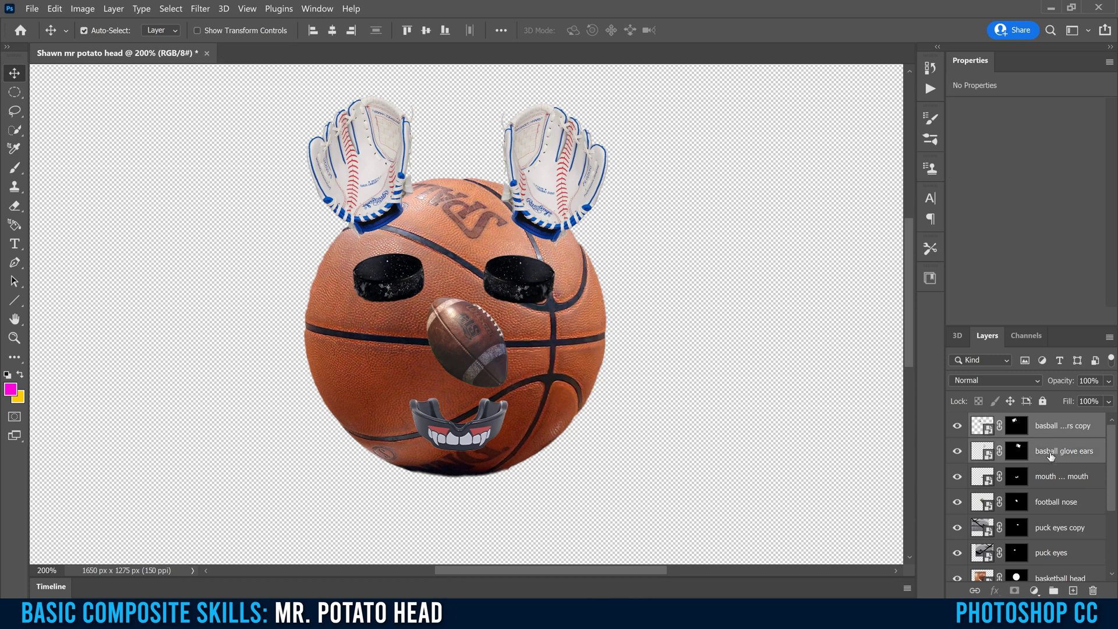
left_click_drag(1055, 458, 1066, 564)
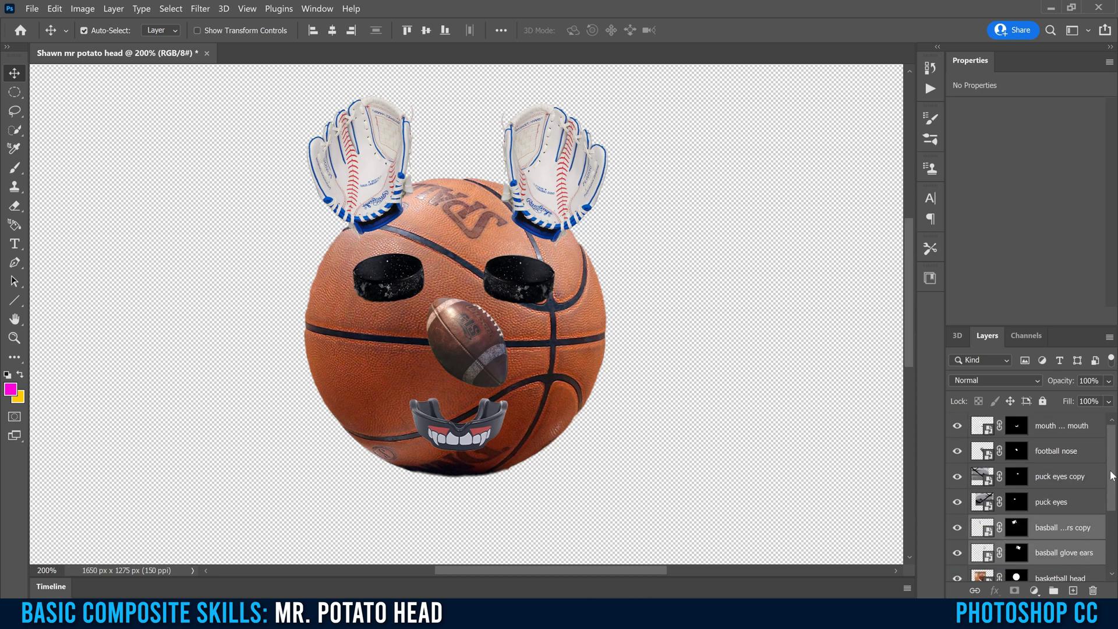
scroll(1110, 483, "down", 4)
left_click_drag(1057, 455, 1060, 492)
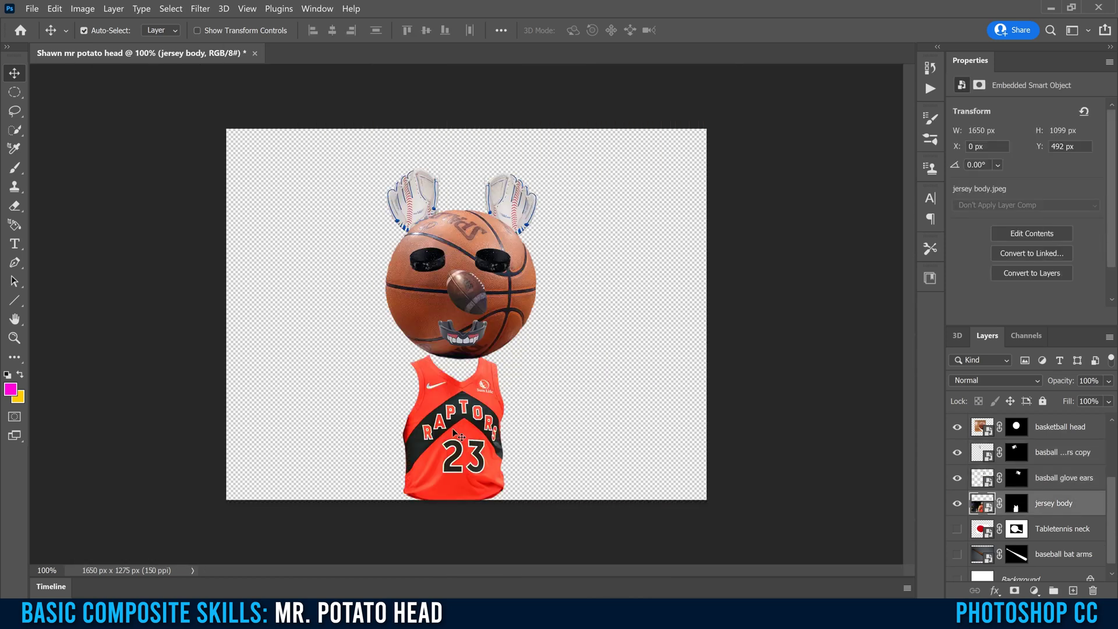
Free-transform the jersey body, scaling it proportionally to about 119.96%
key("ctrl+t")
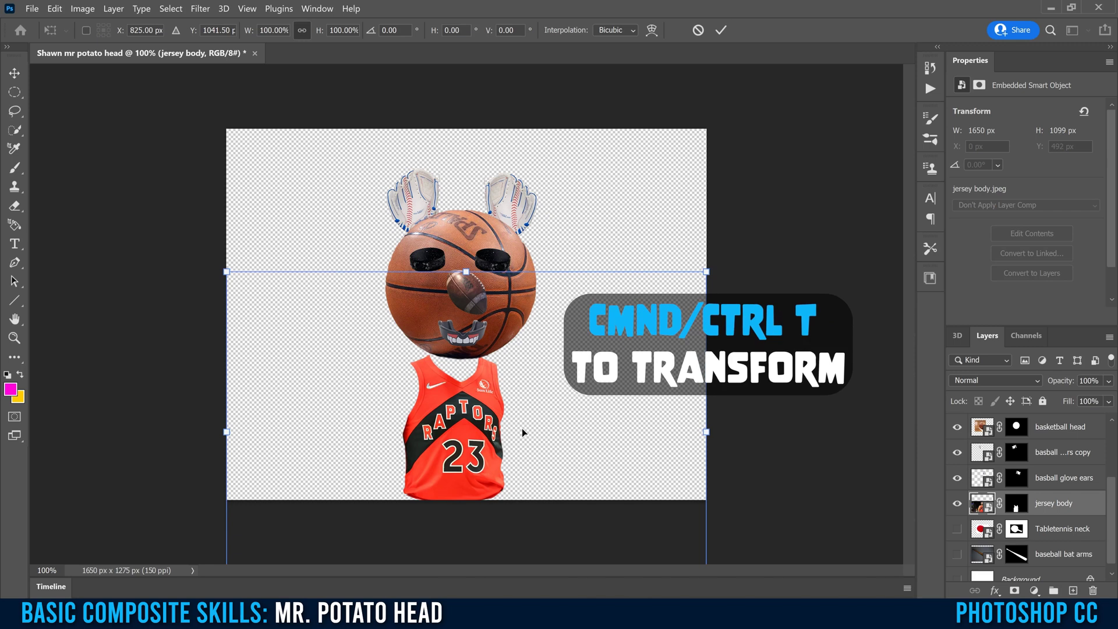
left_click_drag(707, 272, 746, 245)
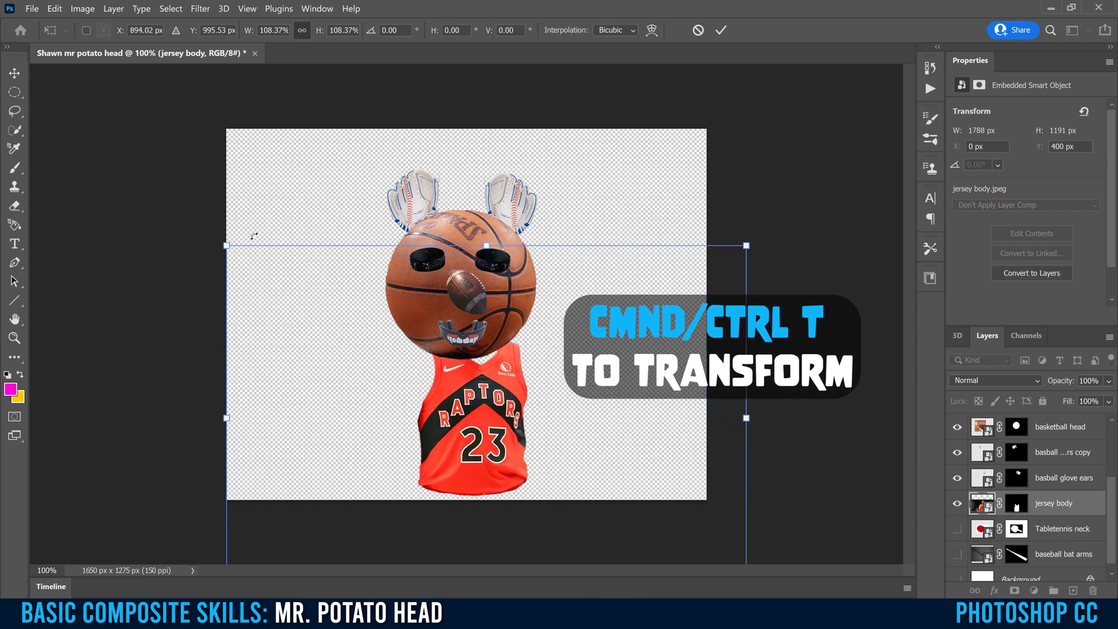
left_click_drag(228, 246, 170, 207)
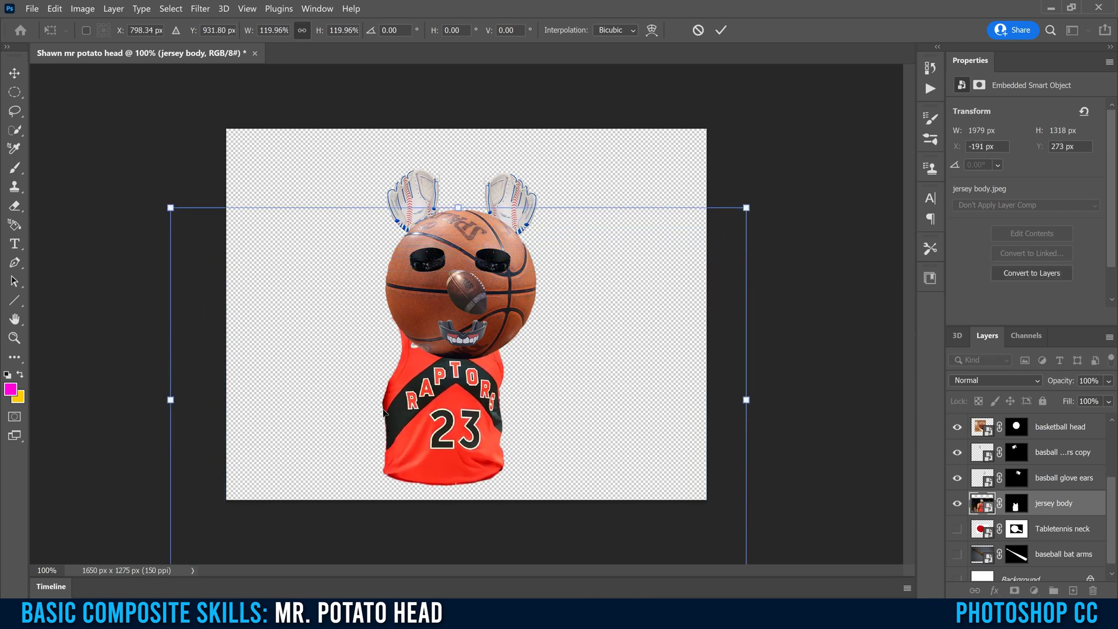
Center the jersey under the basketball head at X 844 px, Y 1099.80 px, and commit the transform
left_click_drag(497, 460, 497, 460)
key("Right")
key("Right")
key("Right")
key("Right")
key("Right")
key("Right")
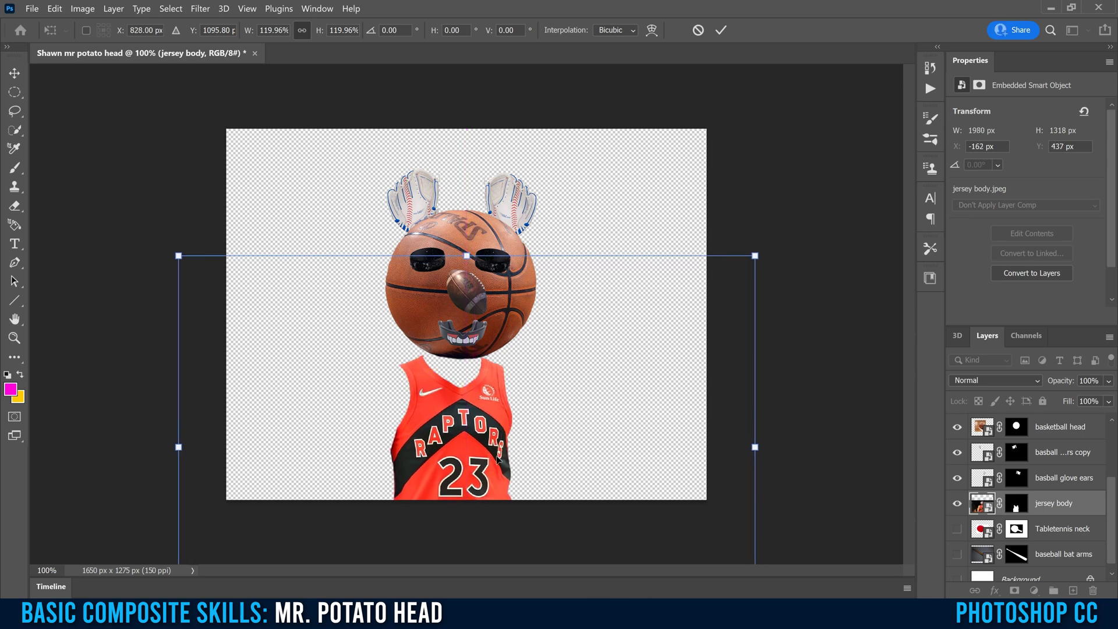
key("Right")
key("Right")
key("Right")
key("Right")
key("Right")
key("Right")
key("Right")
key("Right")
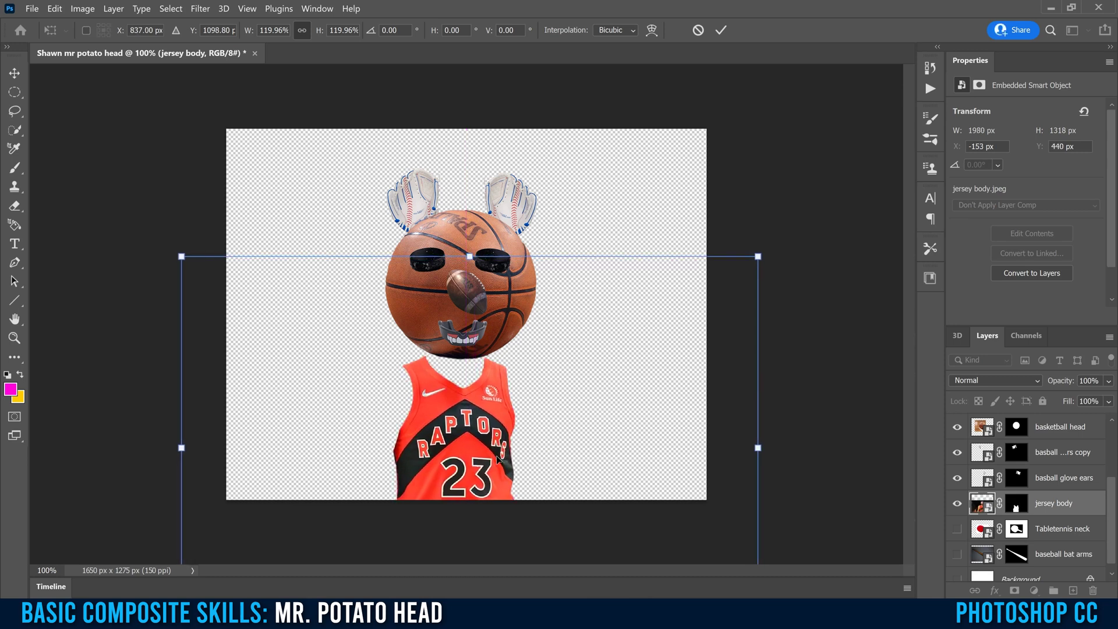
key("Down")
key("Down")
key("Down")
key("Down")
key("Right")
key("Right")
key("Right")
key("Right")
key("Right")
key("Right")
key("Right")
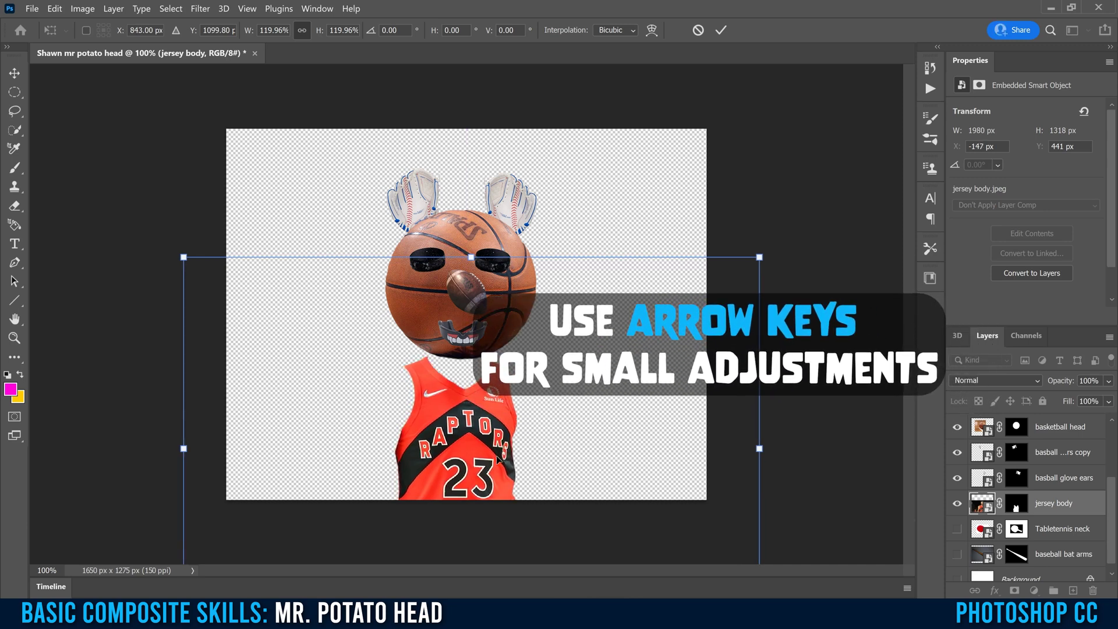
key("Left")
key("Left")
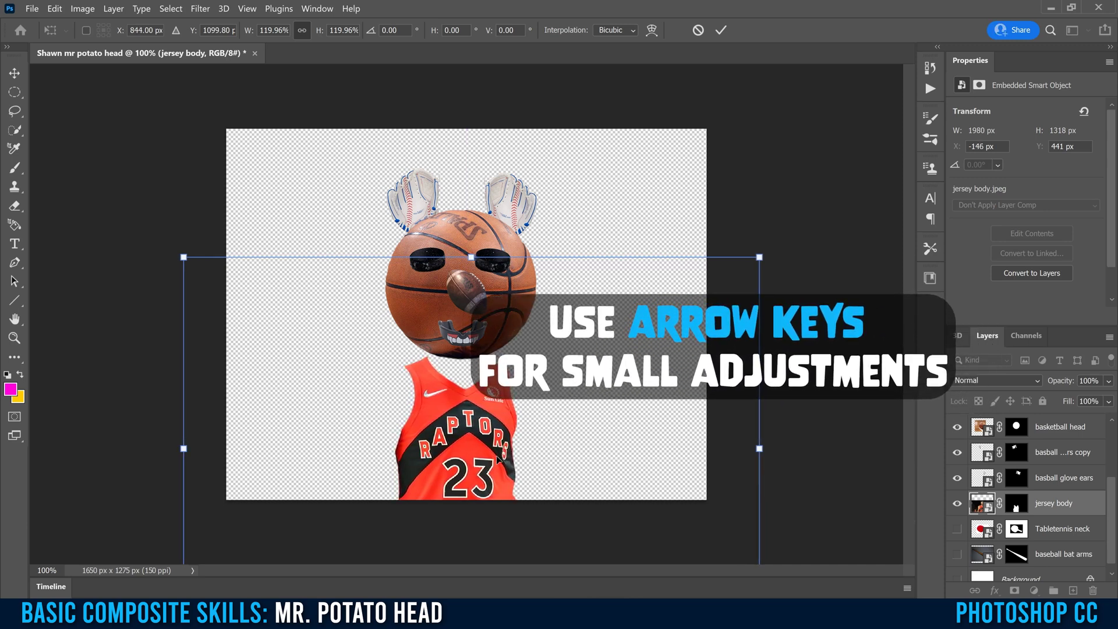
key("Up")
key("Up")
key("Down")
key("Down")
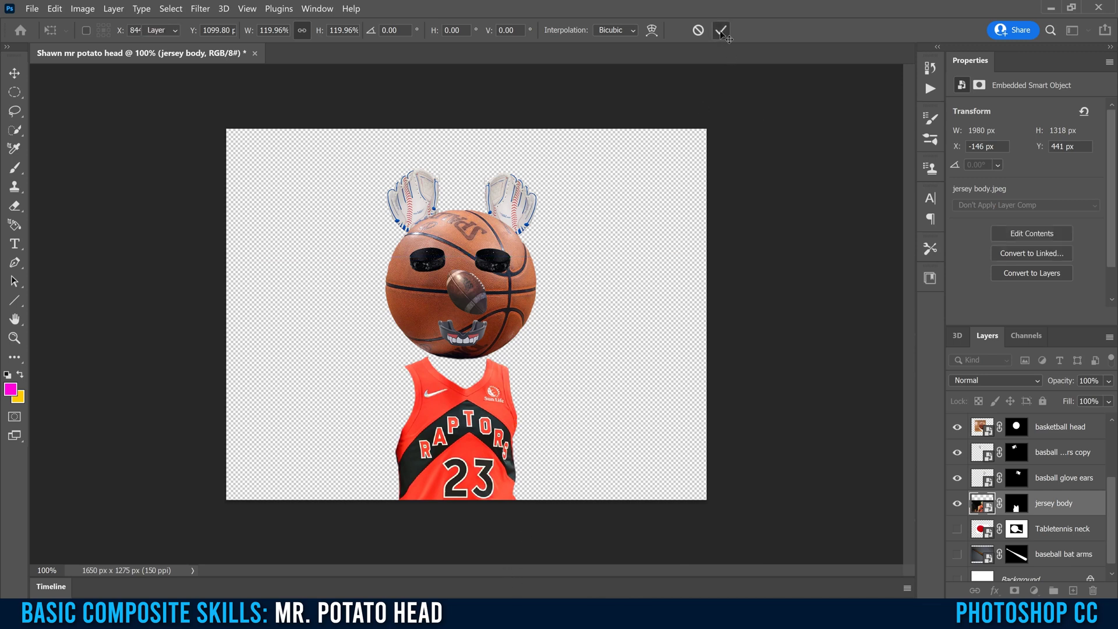
left_click(721, 29)
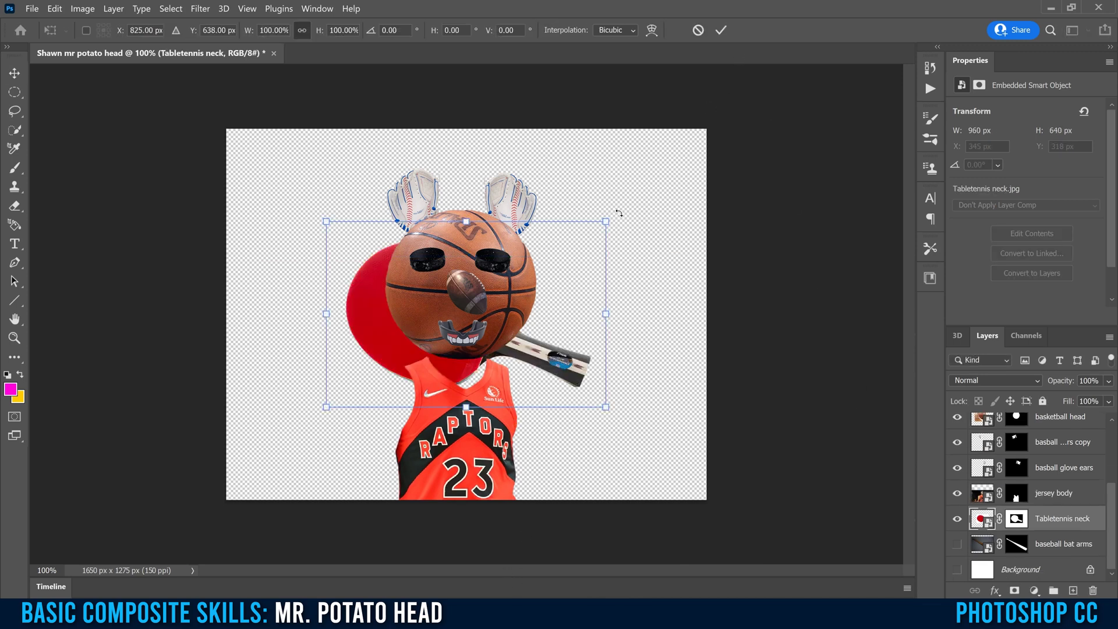
Rotate the table tennis neck to -106.28°, scale it to 58.16%, place it behind the jersey's neckline, and commit the transform
left_click_drag(553, 152, 304, 181)
left_click_drag(521, 357, 507, 471)
left_click_drag(572, 547, 524, 442)
left_click_drag(489, 274, 484, 278)
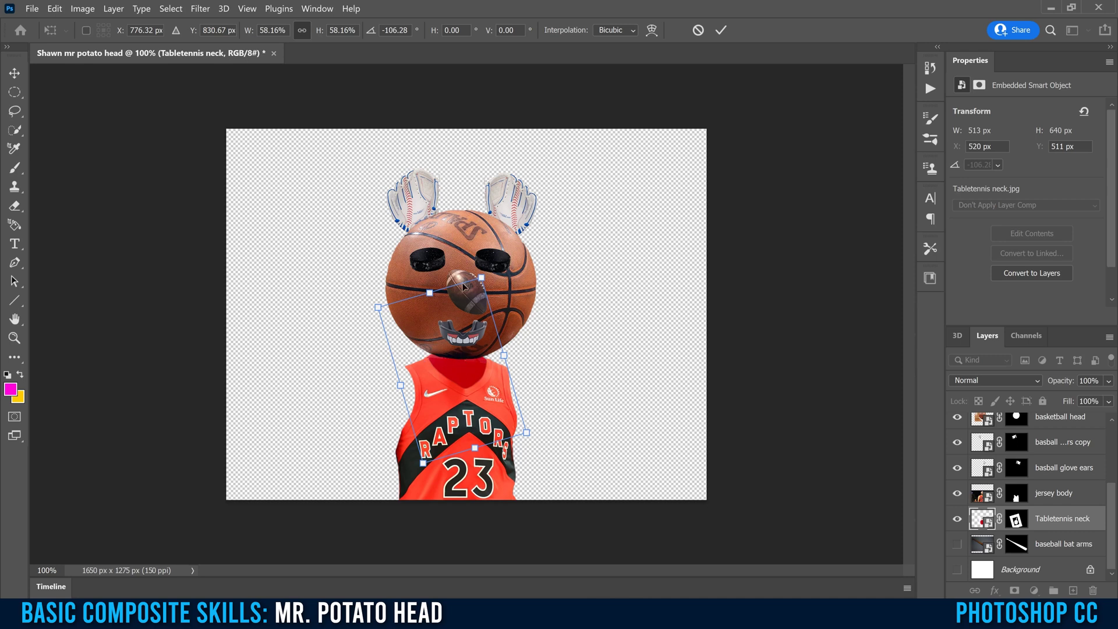
left_click(721, 30)
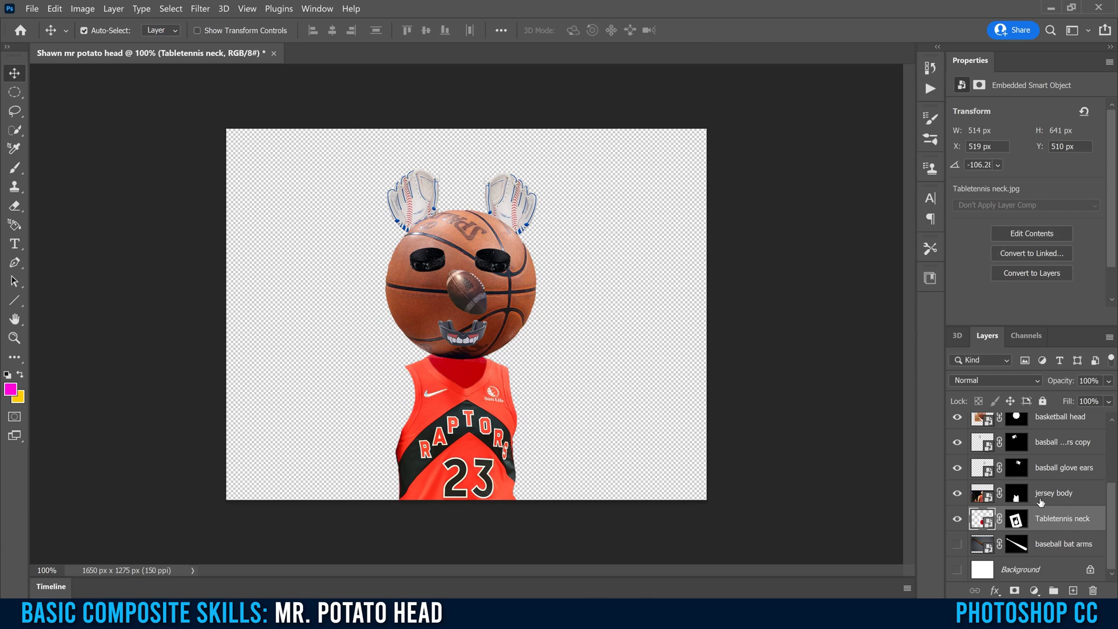
Move all head layers, from glove ears to mouth guard, slightly up to expose the neck, and position the baseball bat copy as the opposite arm
left_click(1049, 470)
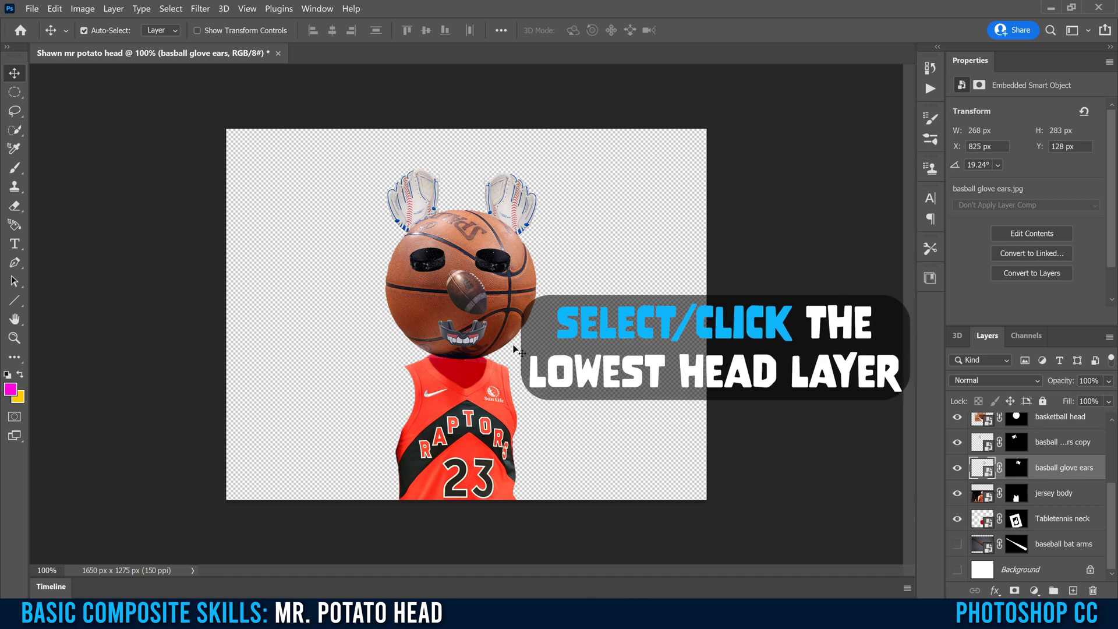
left_click_drag(1114, 530, 1113, 449)
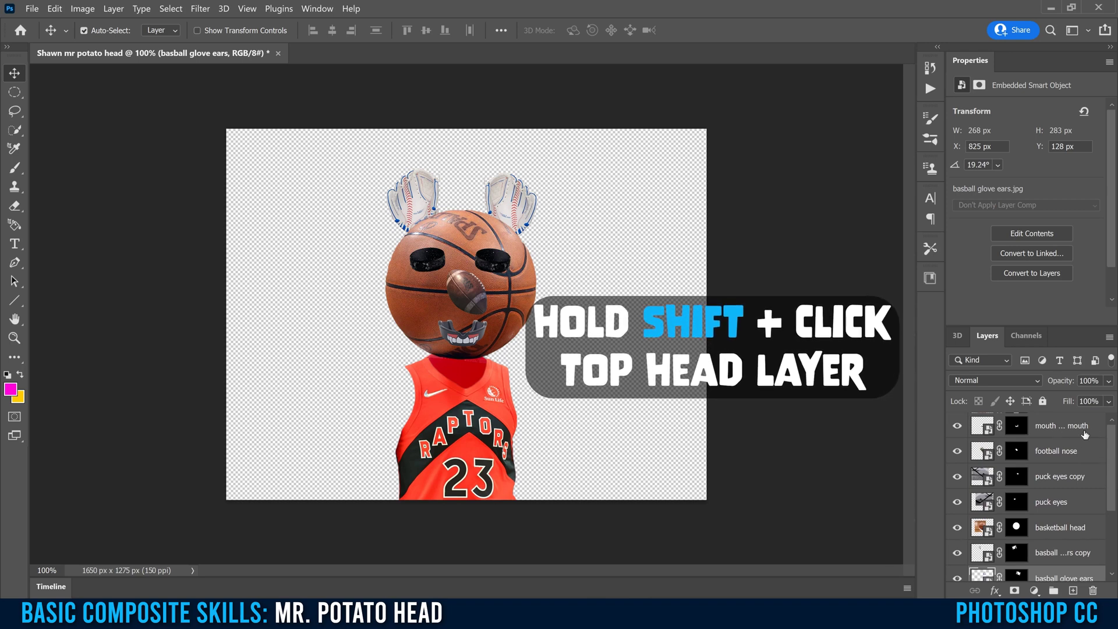
left_click(1057, 428, "shift")
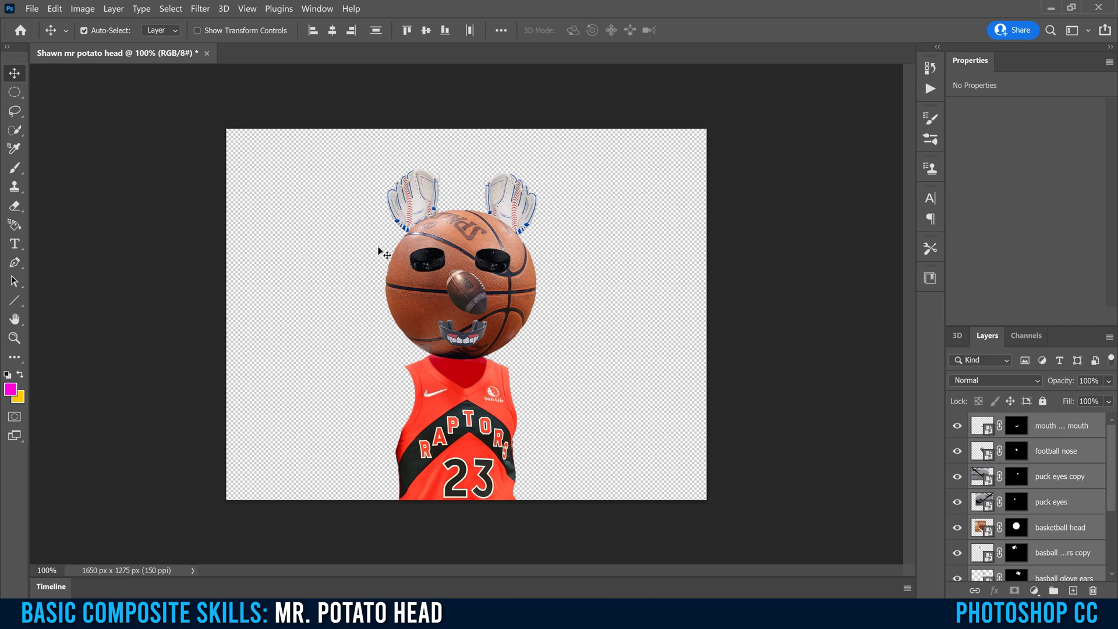
left_click_drag(469, 246, 465, 222)
left_click_drag(552, 405, 399, 410)
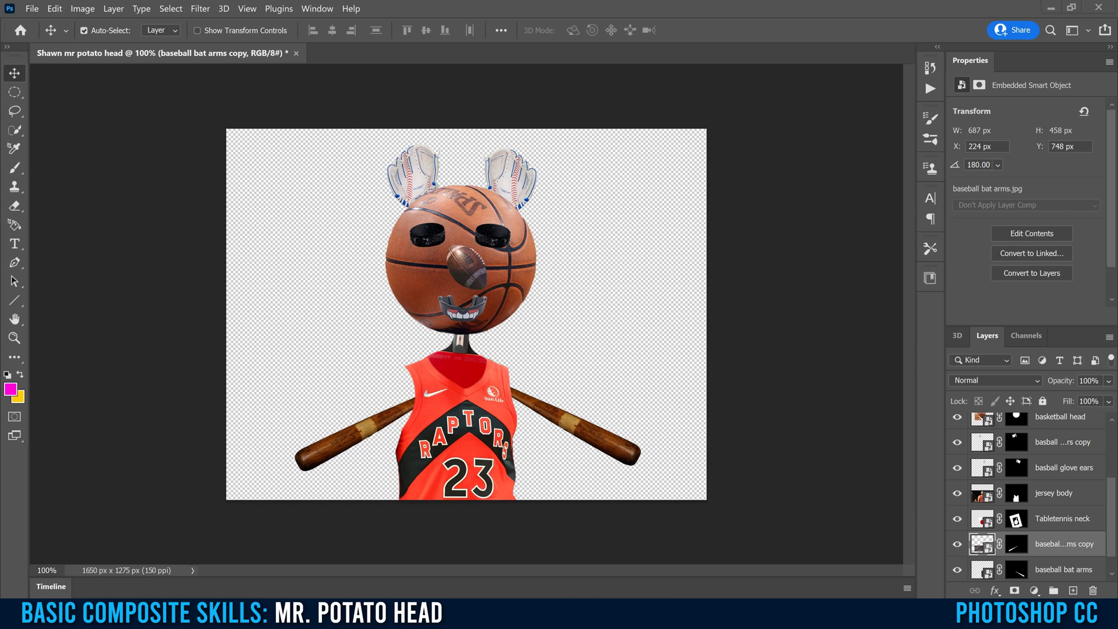
Switch to the browser's Pexels football stadium results, and open and download the "Soccerball on Wide Green Grass Field" photo
key("alt+Tab")
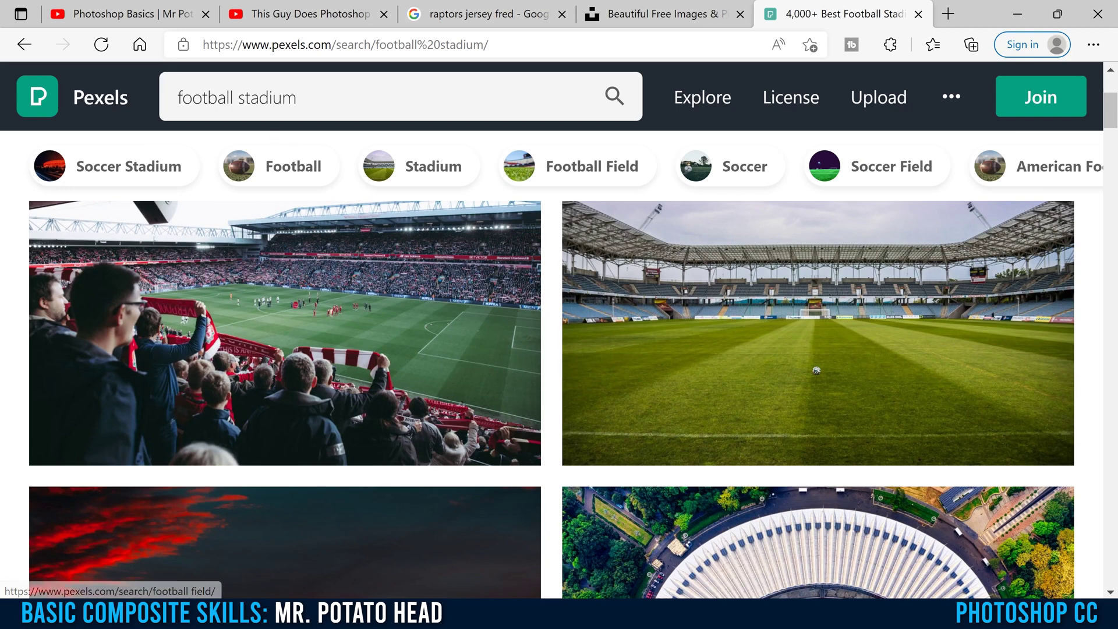
mouse_move(832, 355)
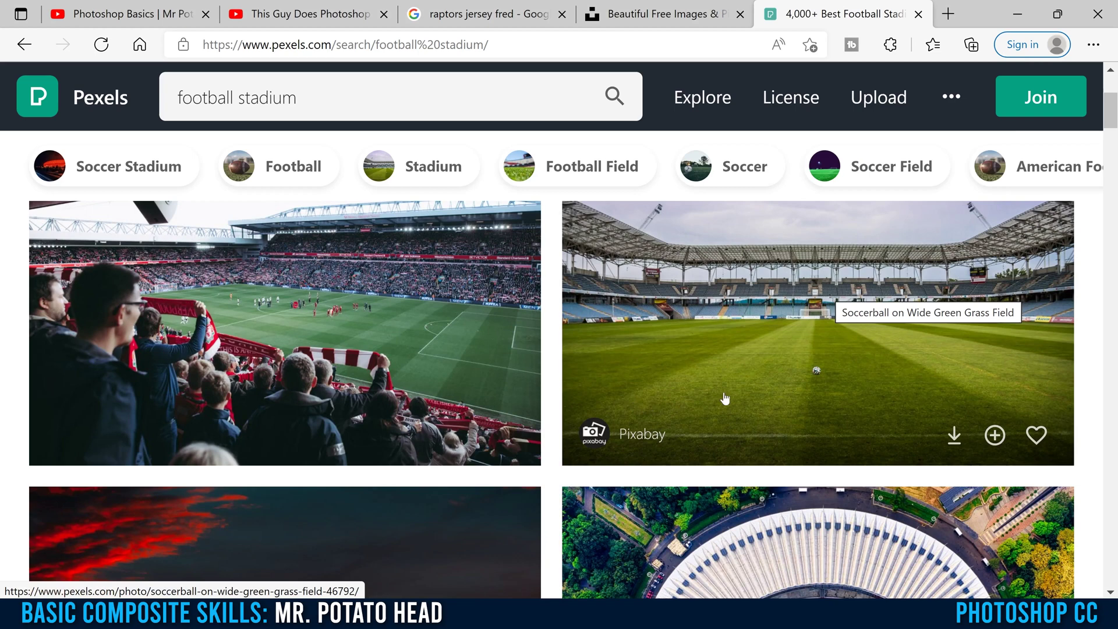
mouse_move(251, 407)
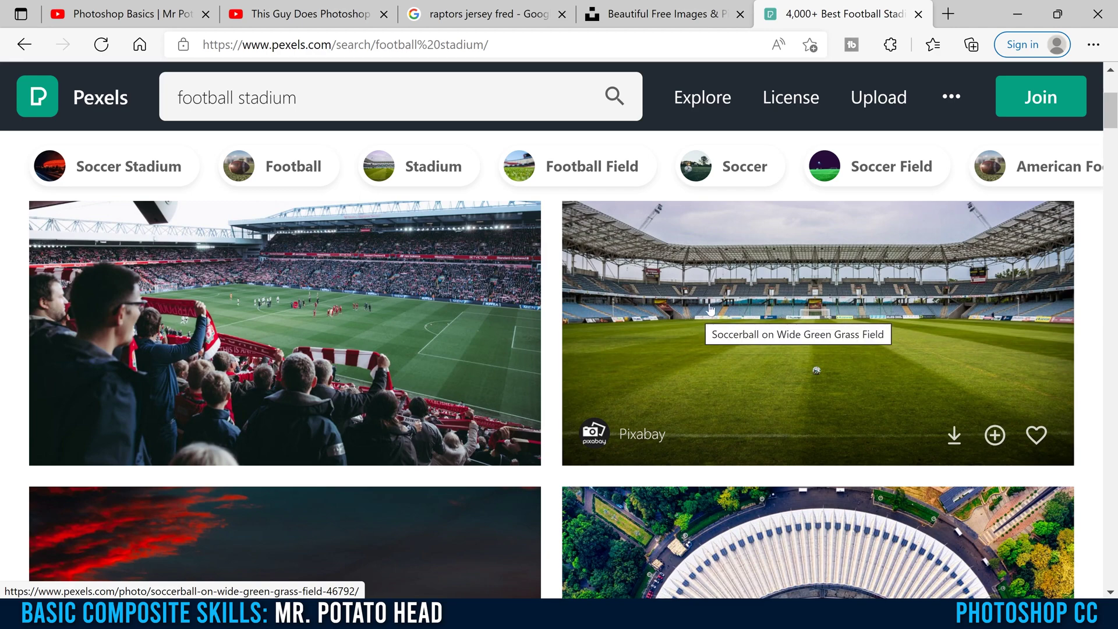
left_click(734, 306)
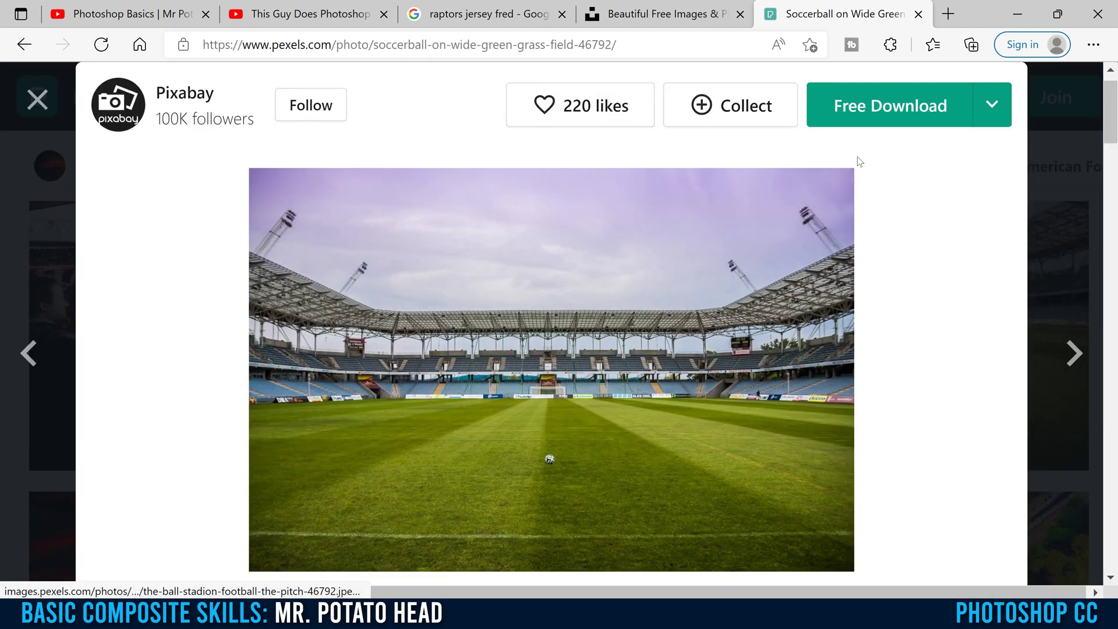
left_click(891, 111)
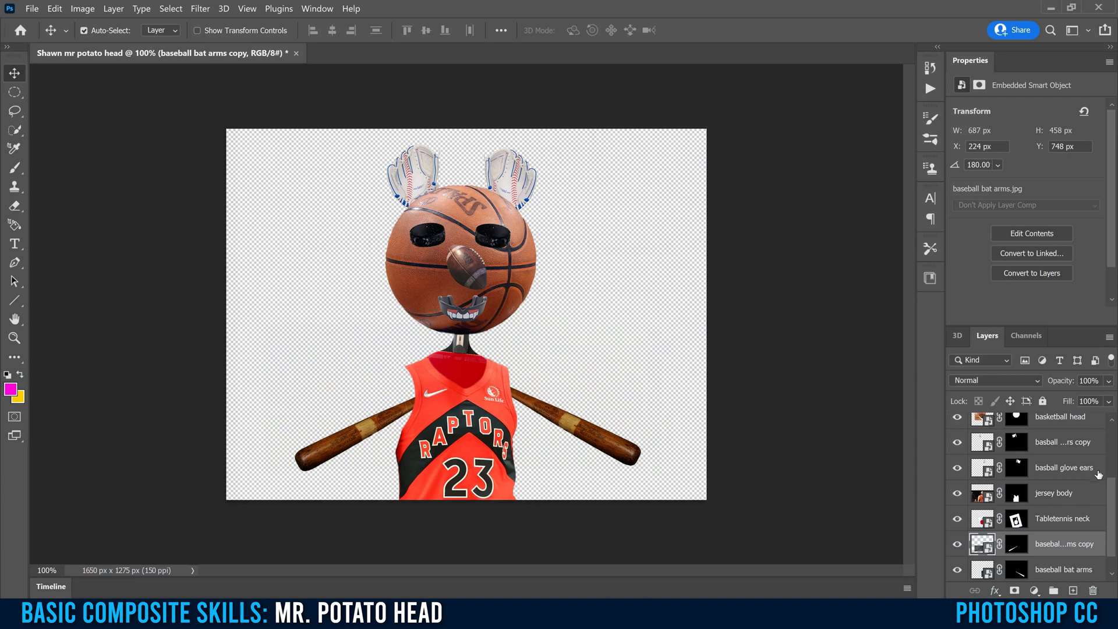
Place the pexels-pixabay-46792 stadium photo as an embedded image directly above the Background layer
scroll(1086, 479, "down", 1)
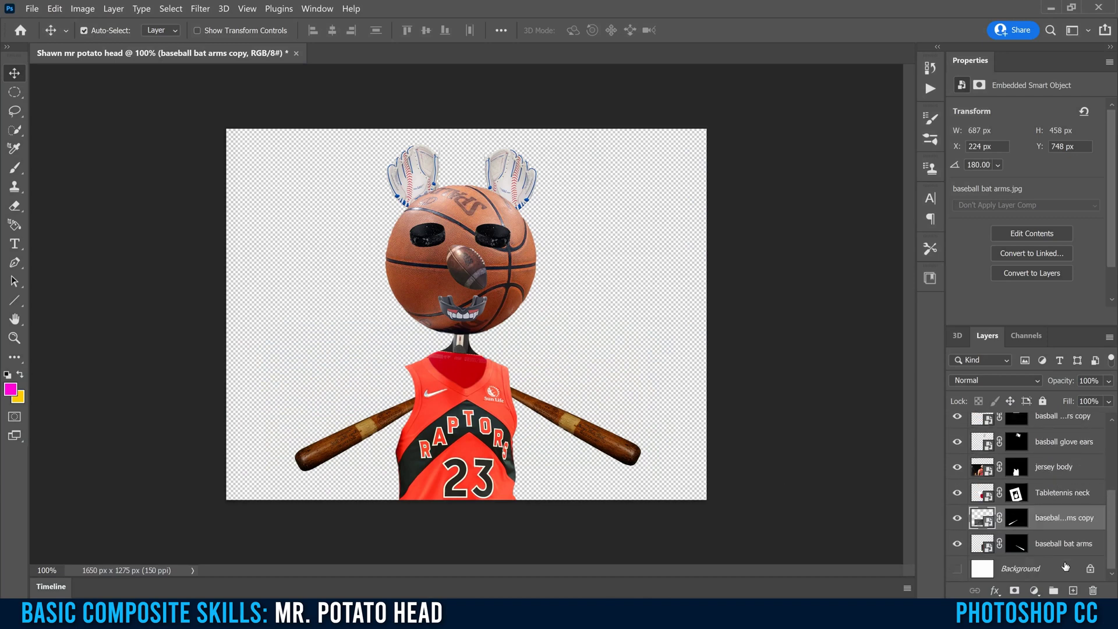
left_click(1018, 572)
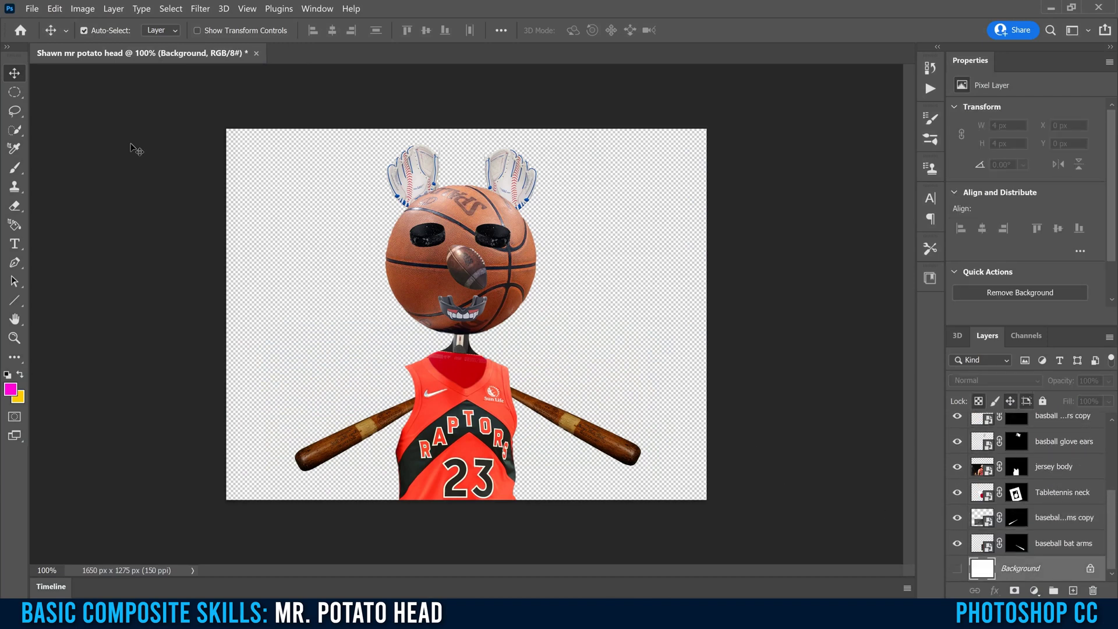
left_click(32, 9)
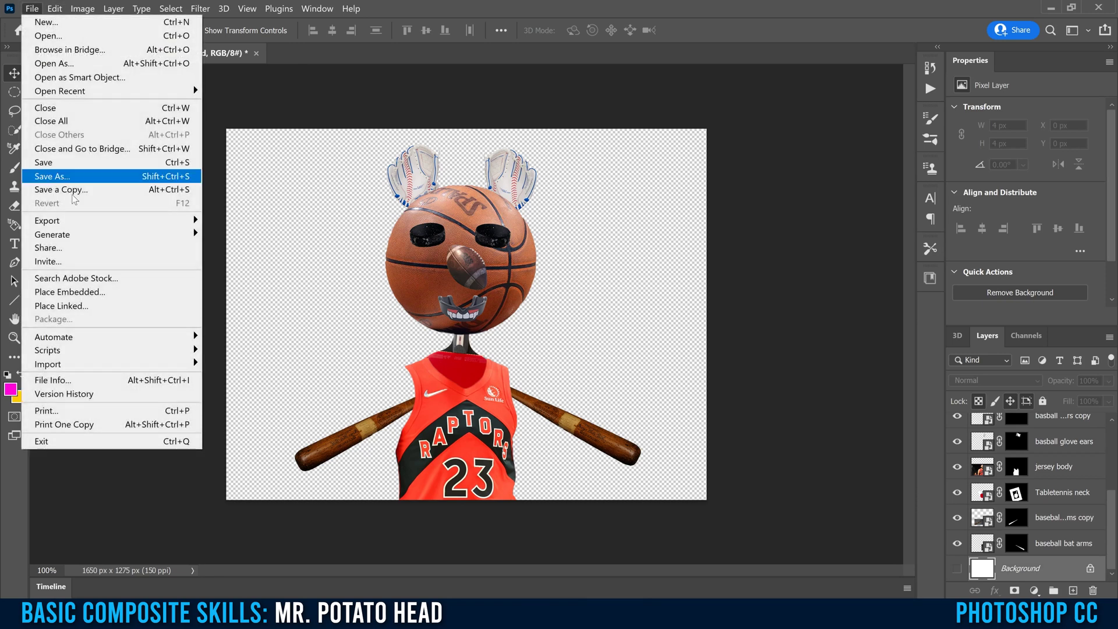
left_click(77, 291)
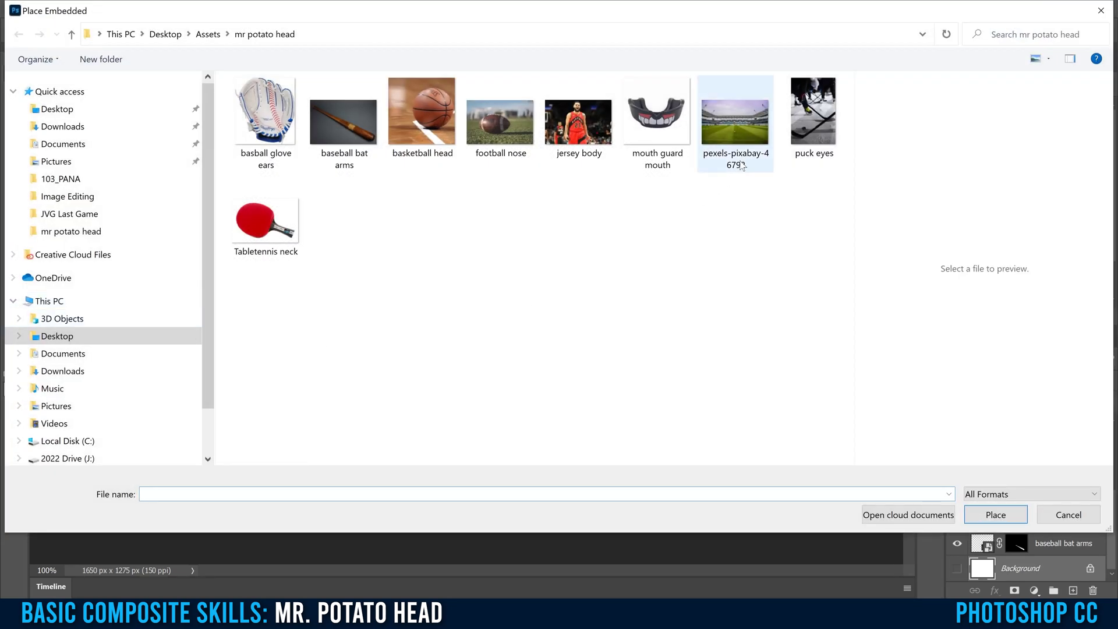
double_click(732, 129)
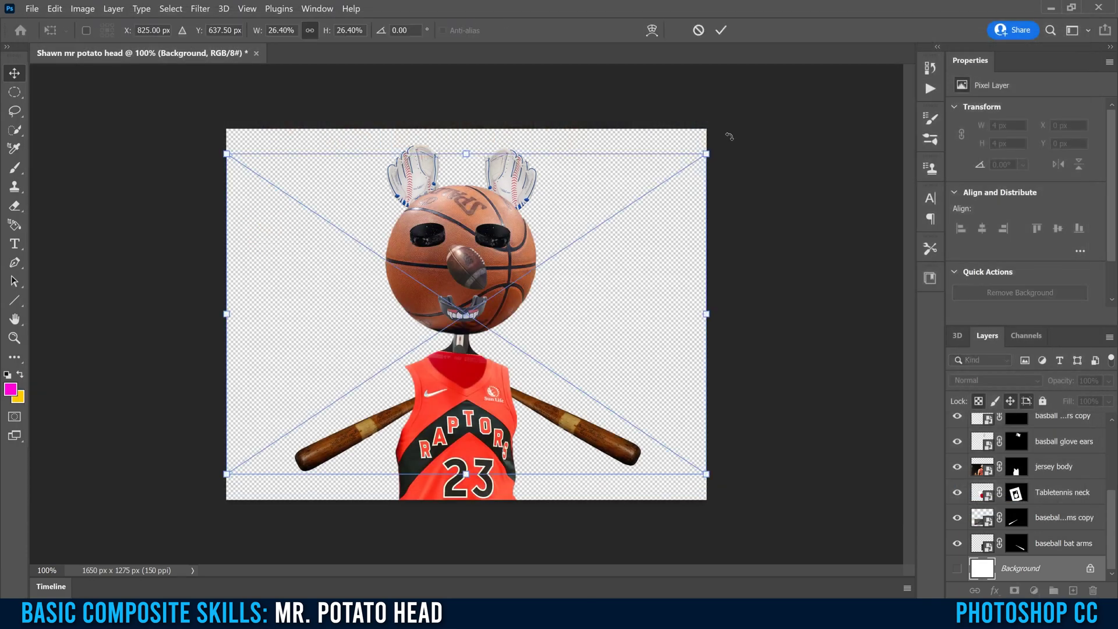
Scale the stadium photo proportionally to 38.64% so it extends beyond the canvas on all sides, and commit the transform
left_click_drag(228, 155, 177, 121)
left_click_drag(707, 474, 770, 516)
left_click_drag(177, 121, 144, 99)
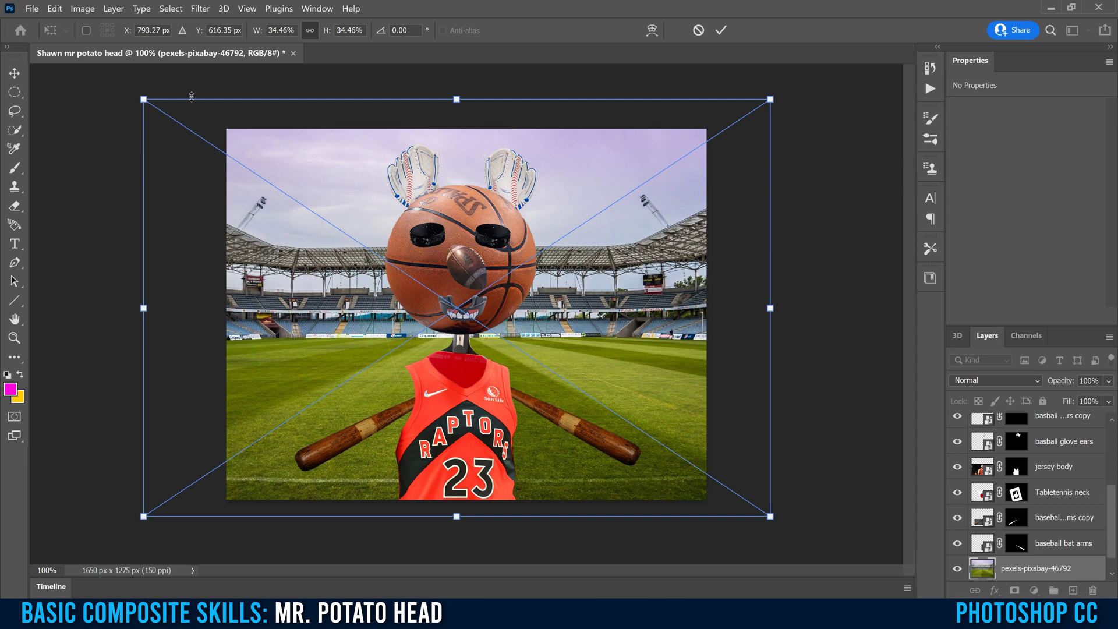
left_click_drag(145, 101, 116, 88)
left_click_drag(769, 519, 817, 527)
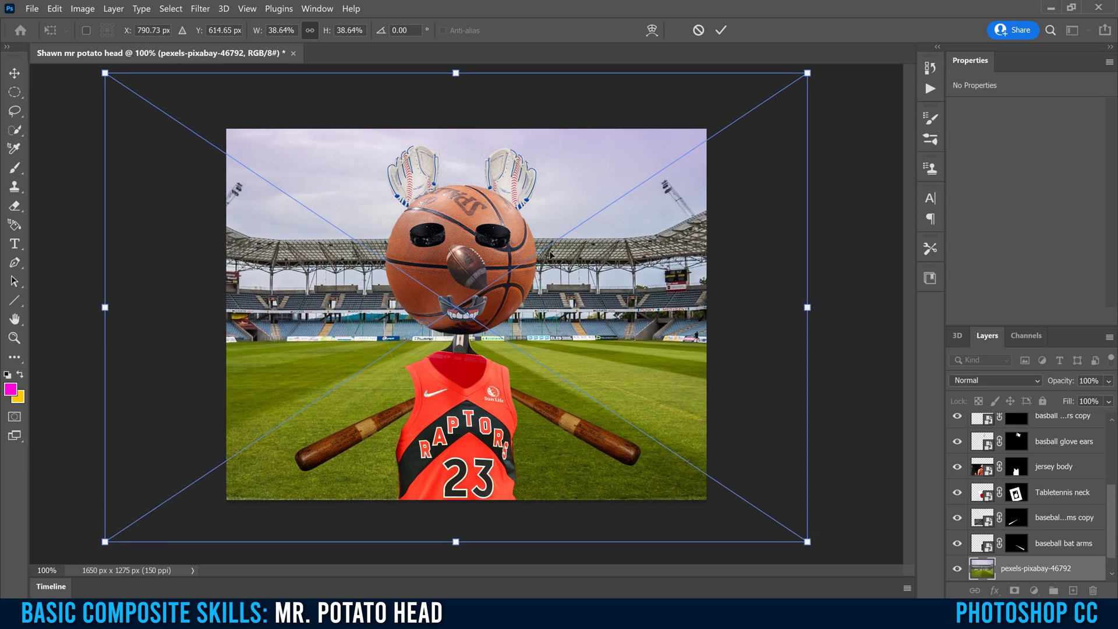
left_click(721, 30)
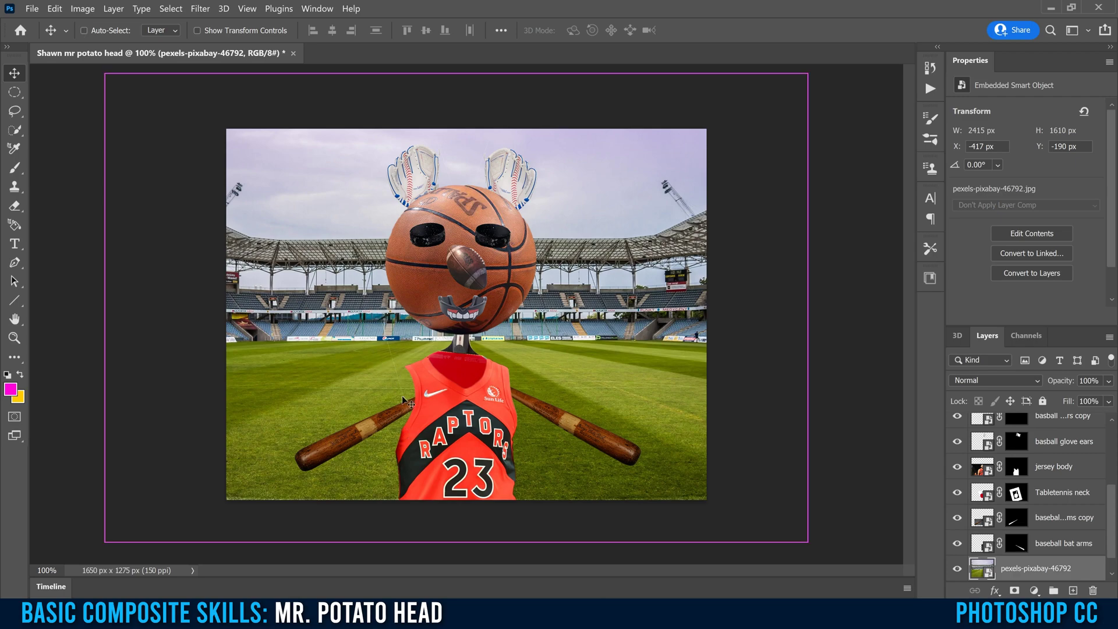
Select the layer mask of the table tennis neck and activate the Brush tool for touching up its edges
key("ctrl+plus")
key("ctrl+plus")
left_click_drag(908, 282, 889, 310)
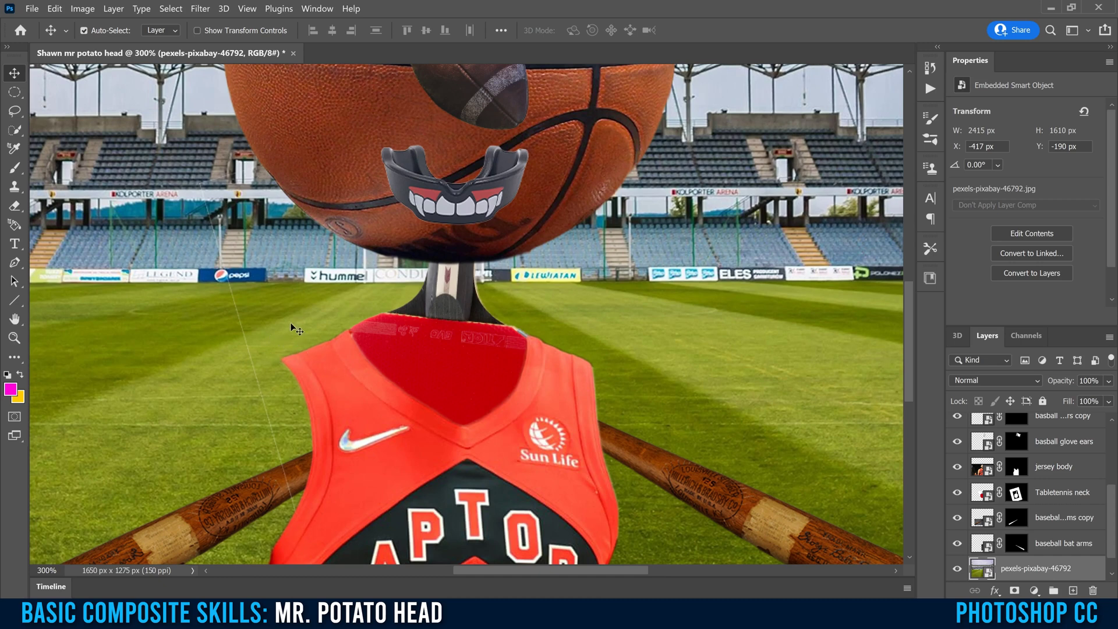
left_click(444, 331)
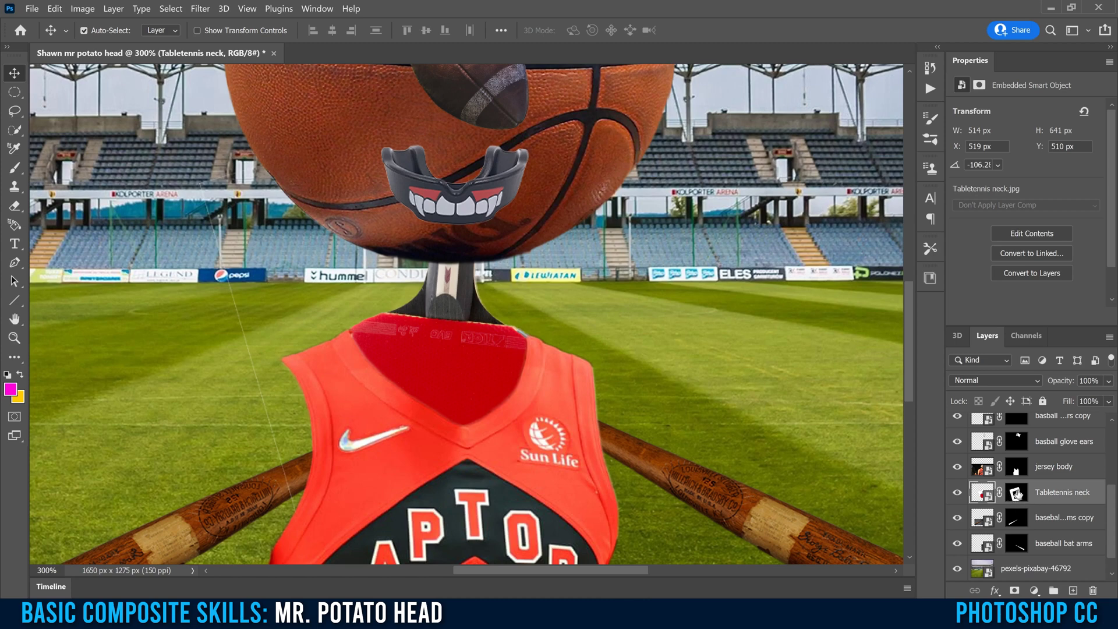
left_click(1016, 495)
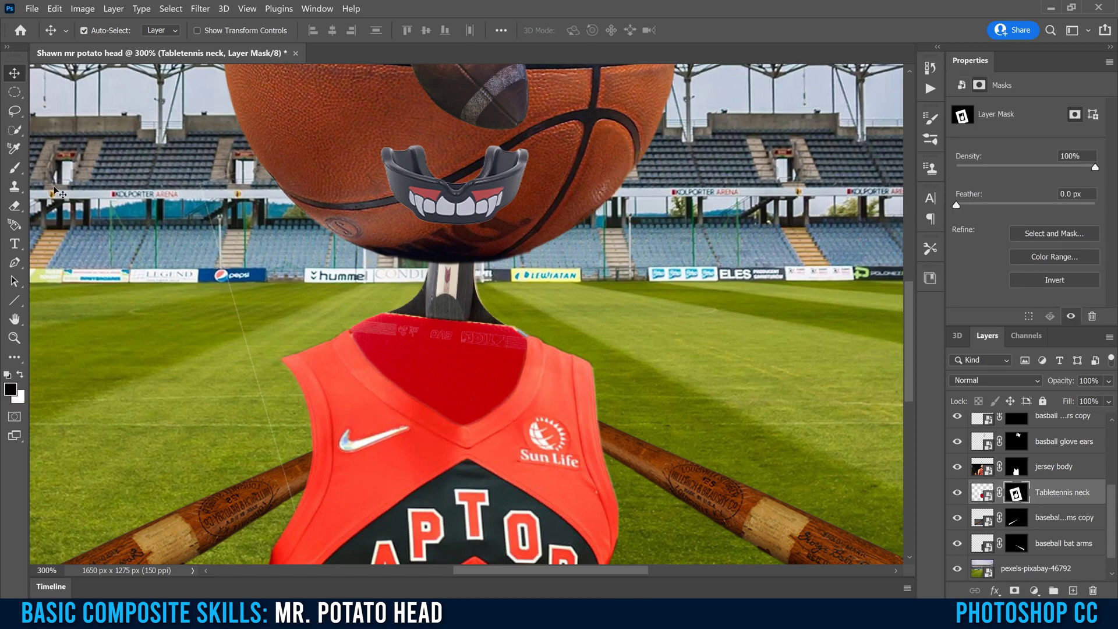
left_click(13, 172)
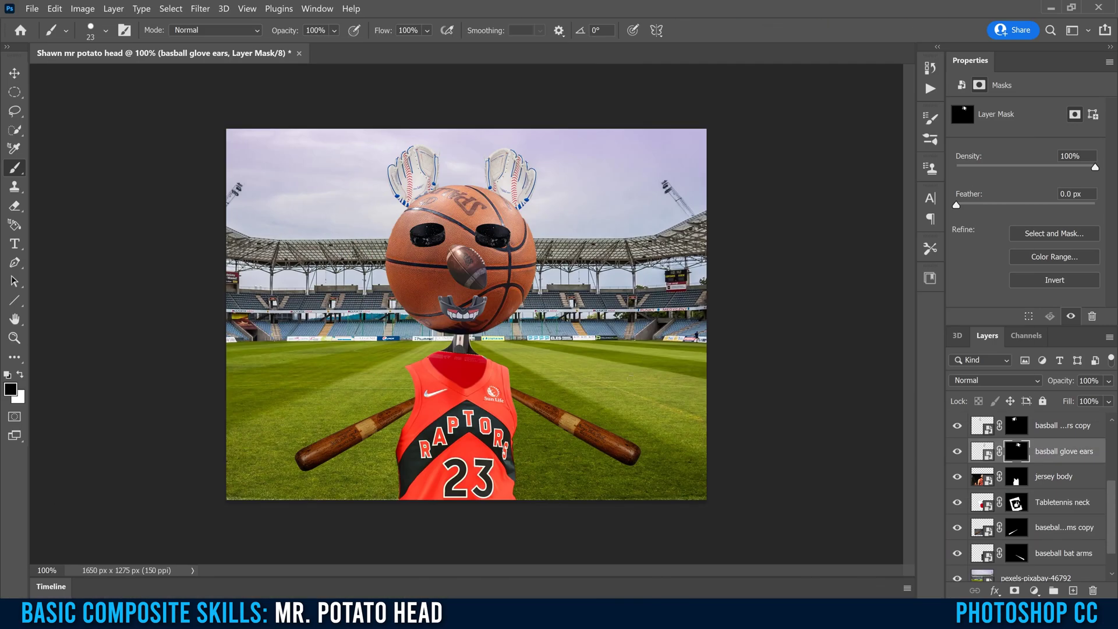
Add a Curves adjustment directly above the stadium photo and darken the midtones with a point at Input 151, Output 90
left_click_drag(1113, 495, 1114, 542)
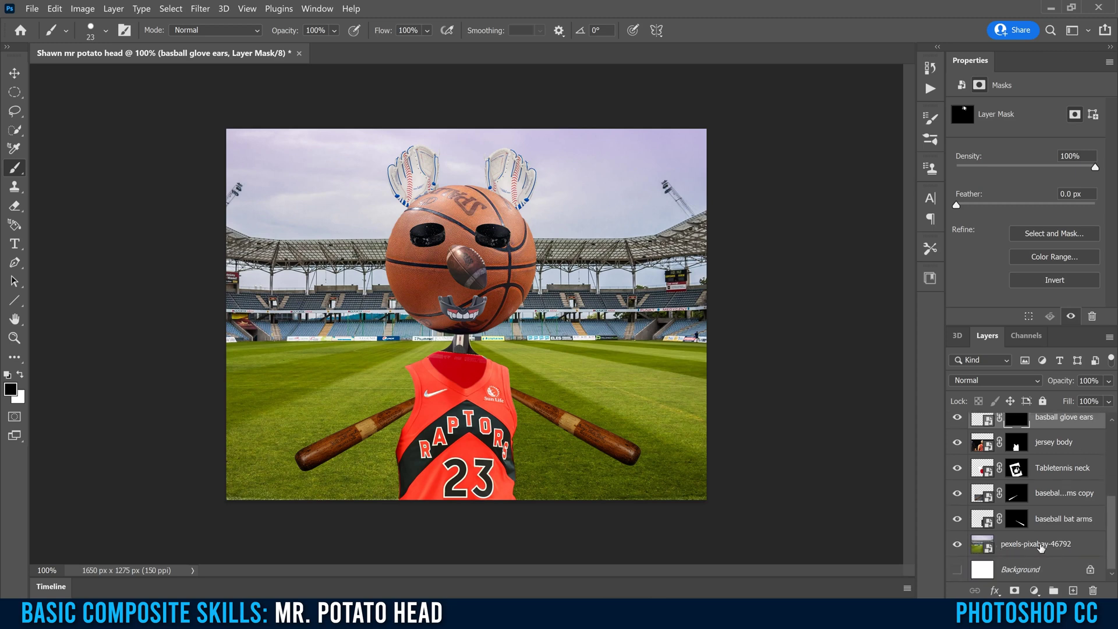
left_click(971, 547)
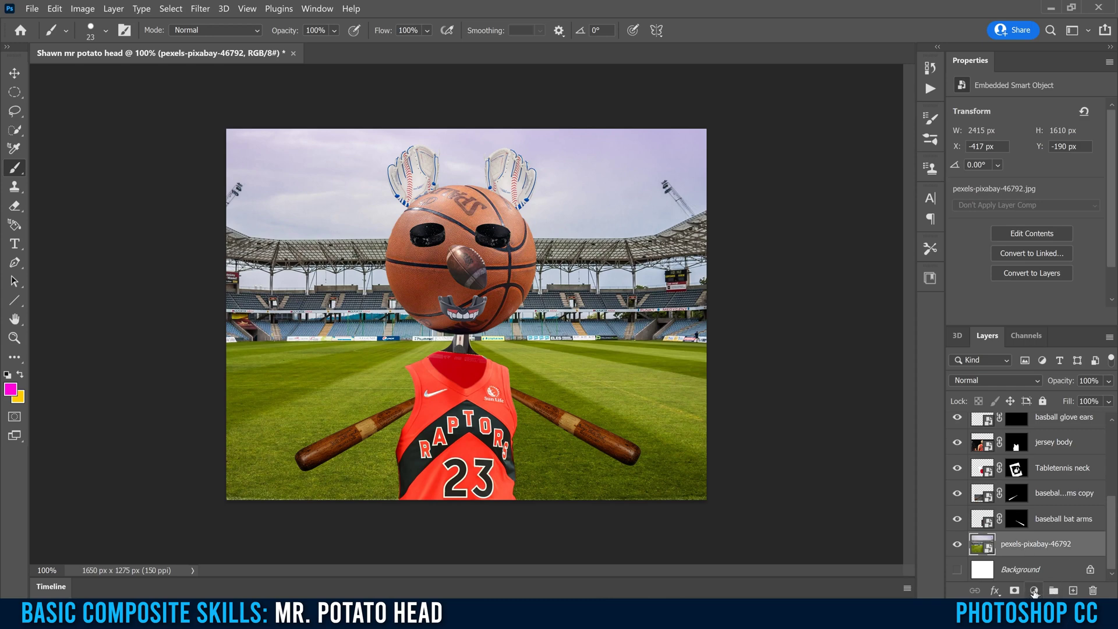
left_click(1035, 591)
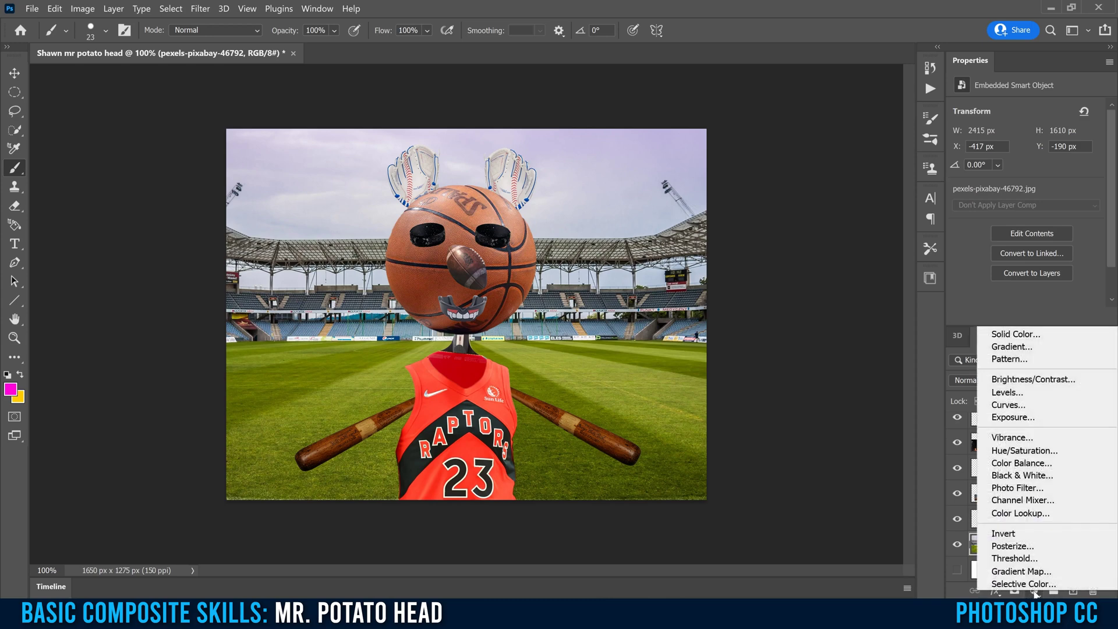
left_click(1014, 407)
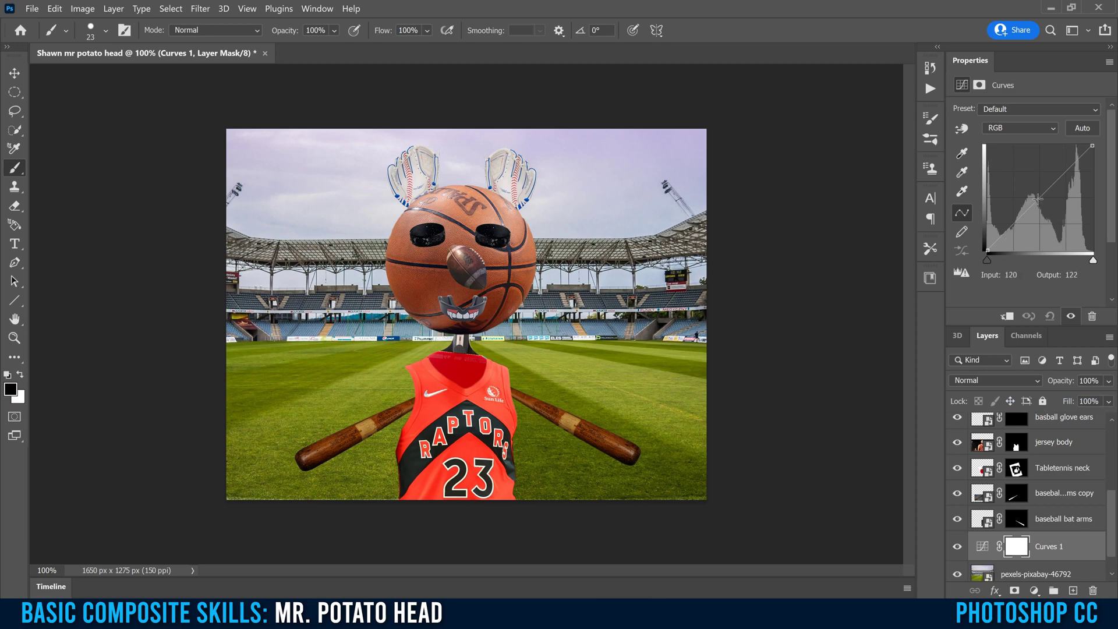
left_click_drag(1036, 202, 1050, 213)
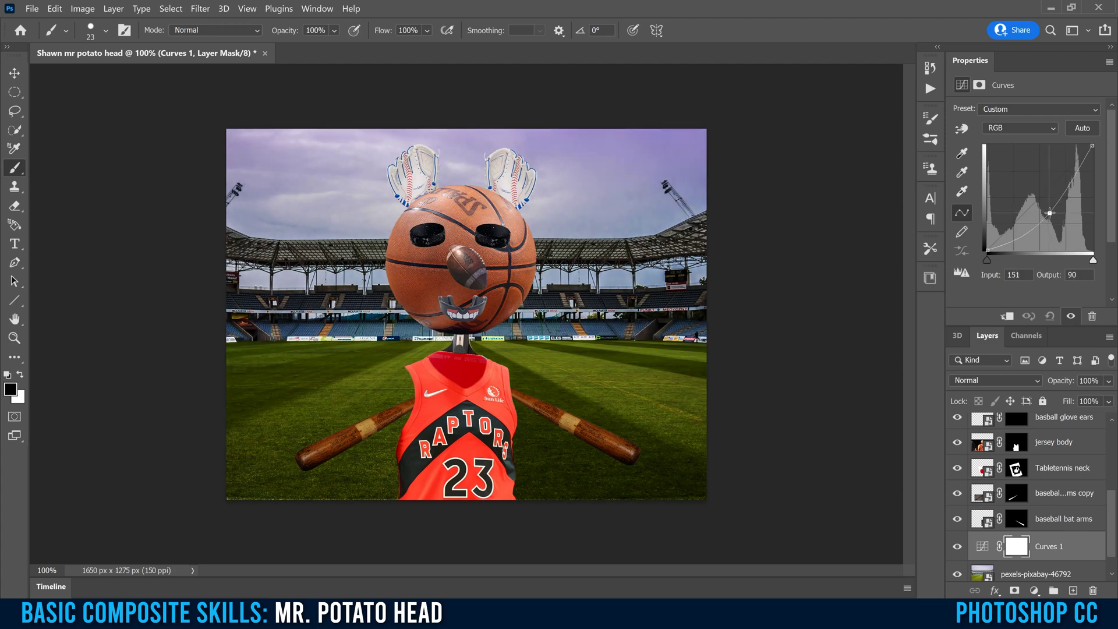
Apply a Gaussian Blur with a 3.2-pixel radius to the stadium photo and return to the Brush tool
left_click(982, 575)
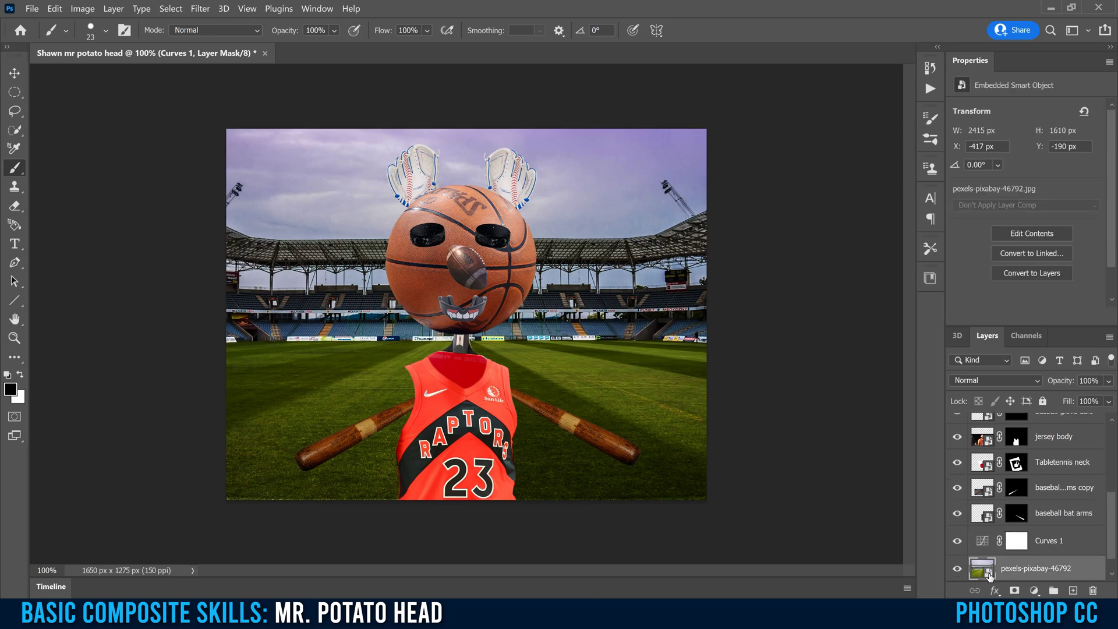
left_click(201, 10)
mouse_move(232, 178)
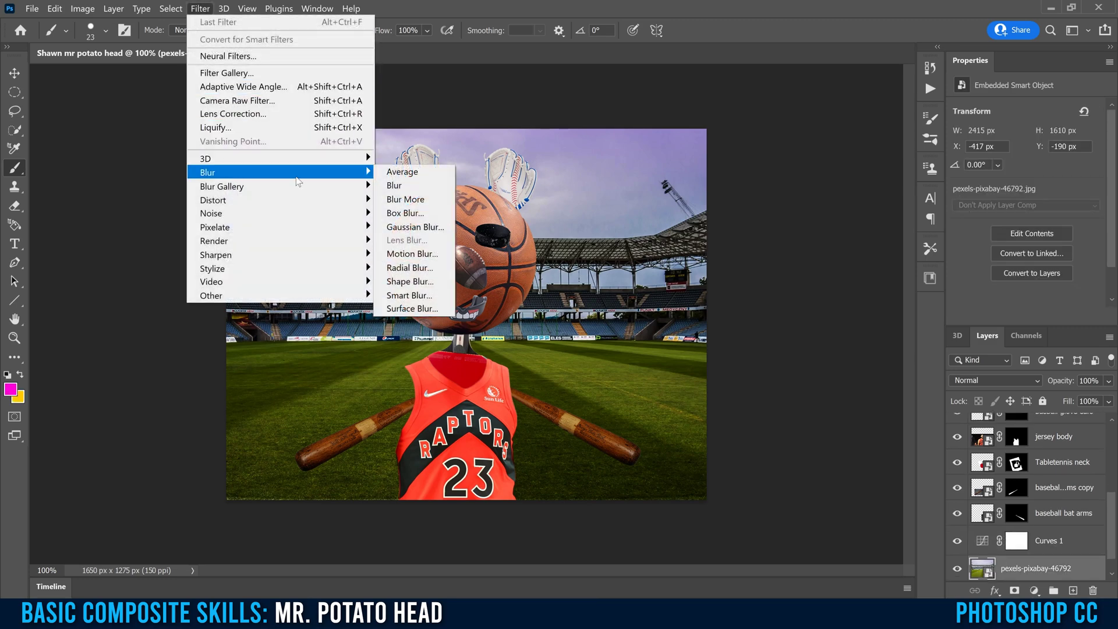
left_click(415, 227)
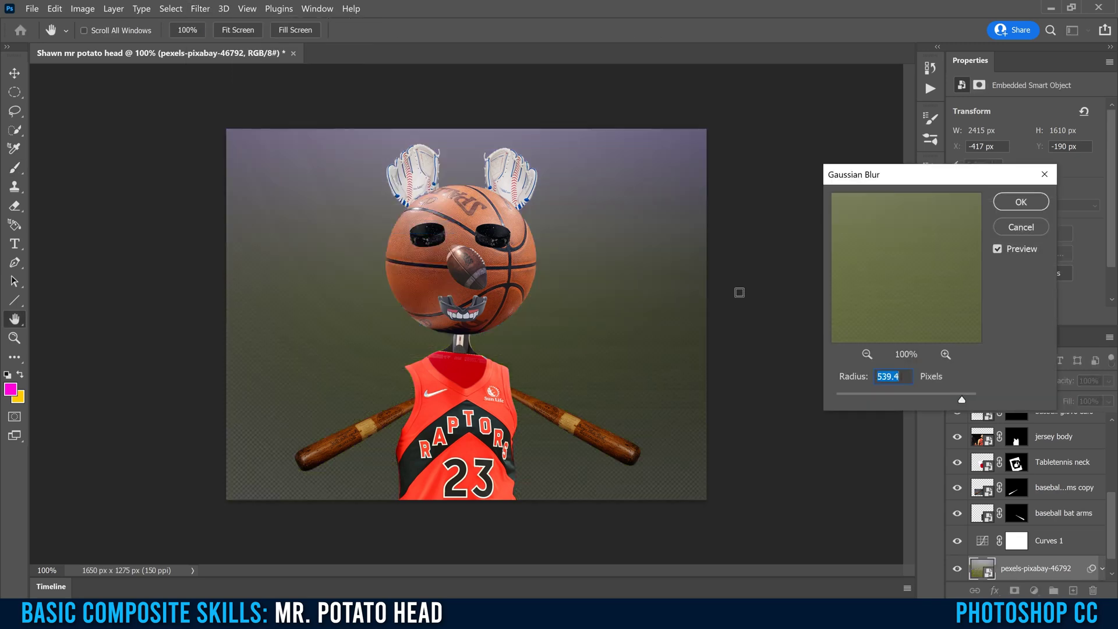
left_click_drag(964, 403, 861, 403)
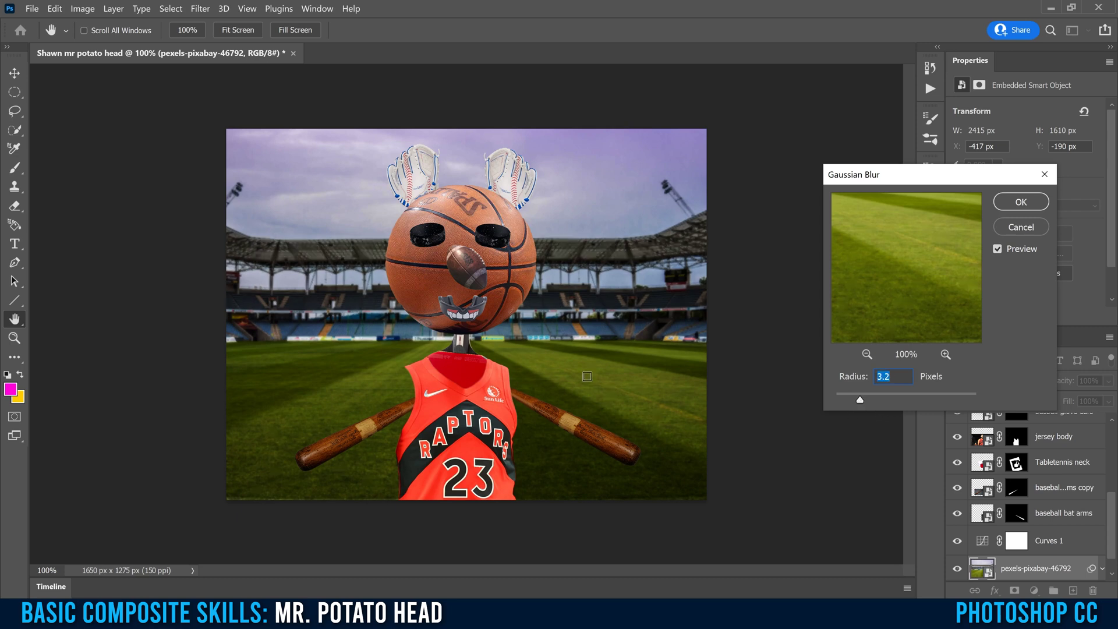
left_click(1020, 202)
key("b")
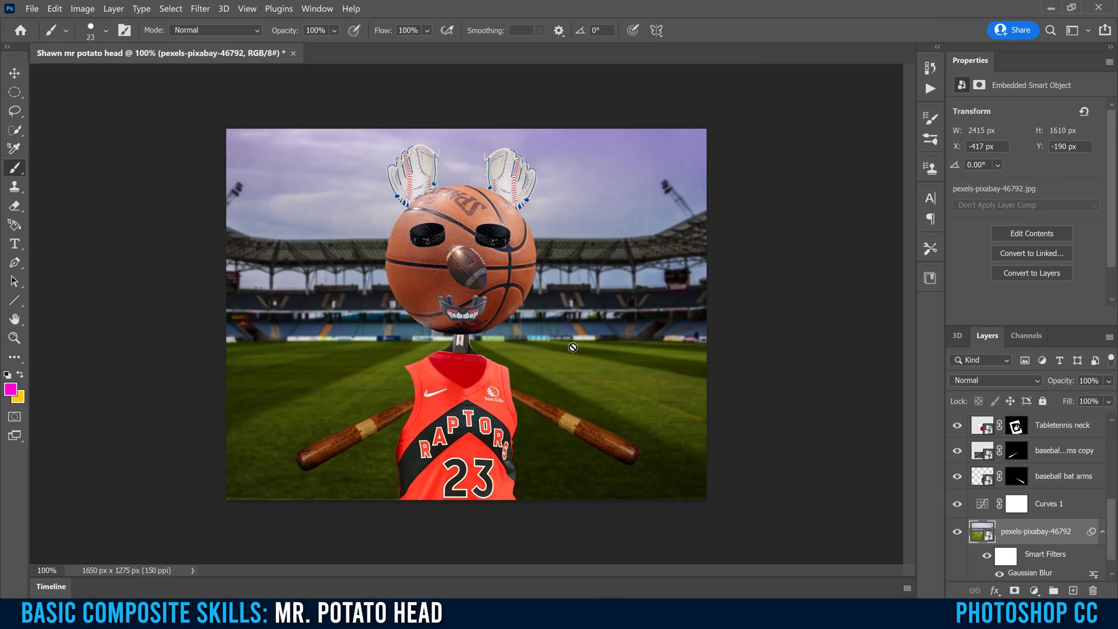
Add a Color Lookup adjustment layer above the mouth guard, at the top of the layer stack
scroll(1115, 501, "up", 1)
scroll(1114, 501, "up", 5)
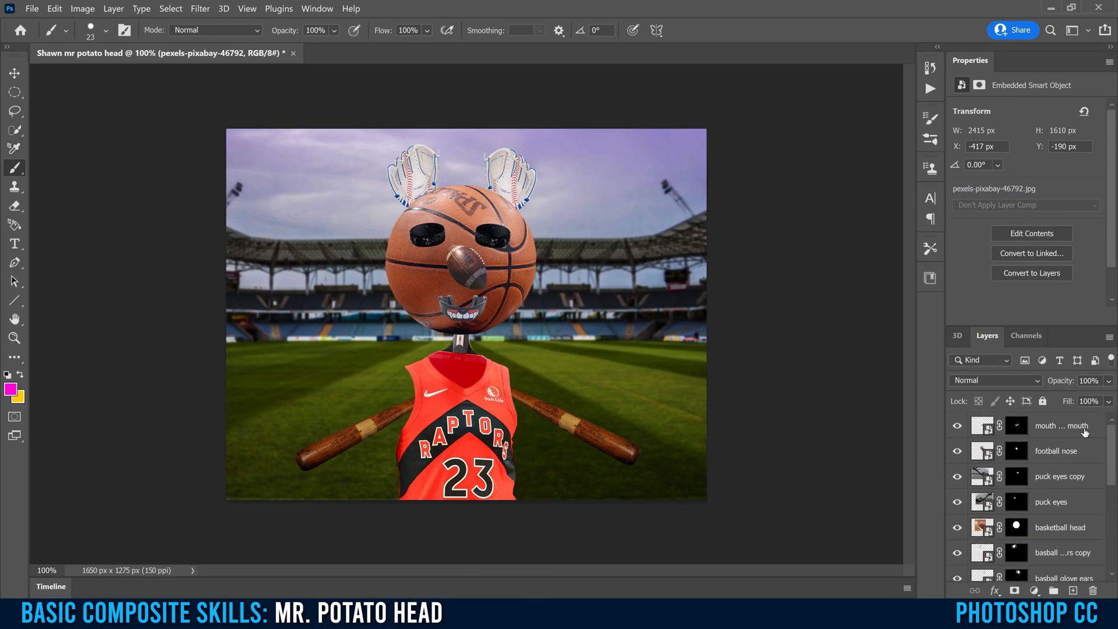
left_click(1059, 426)
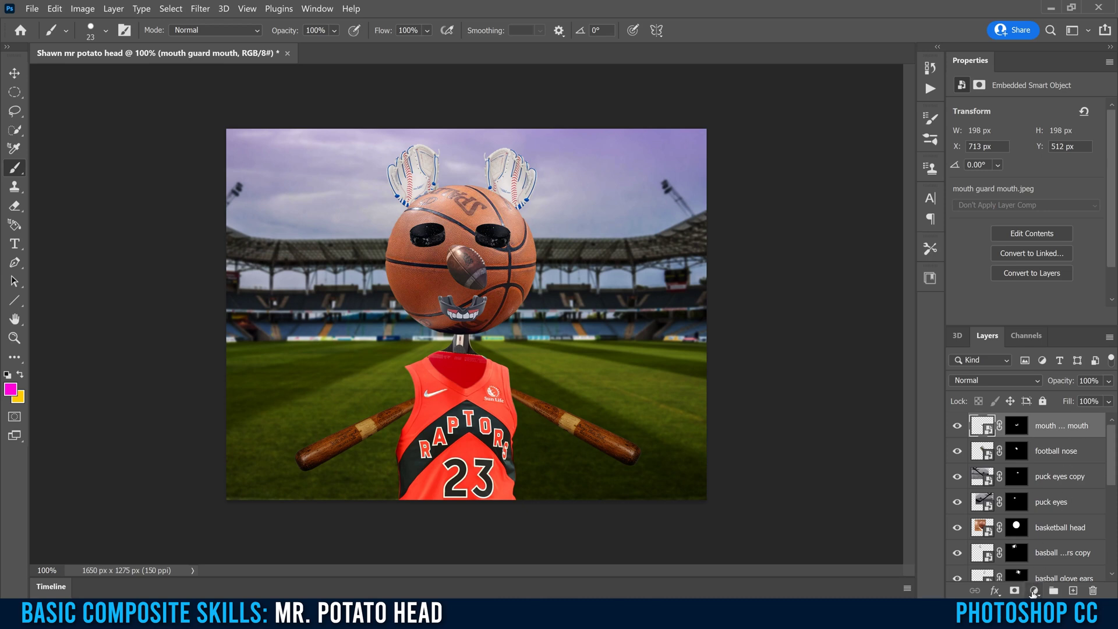
left_click(1035, 591)
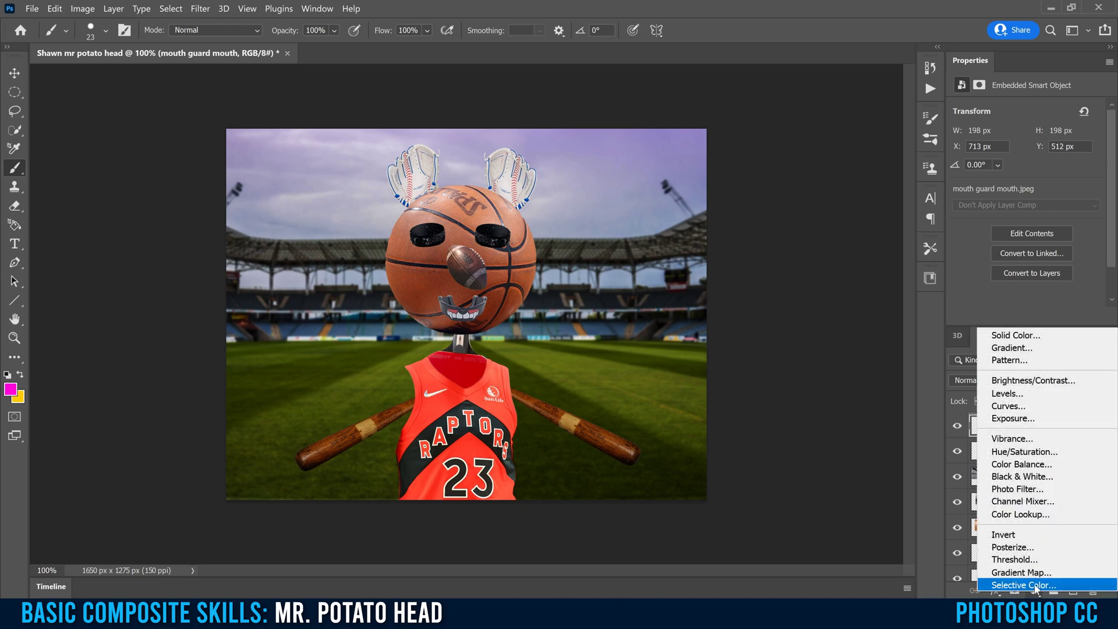
left_click(1025, 517)
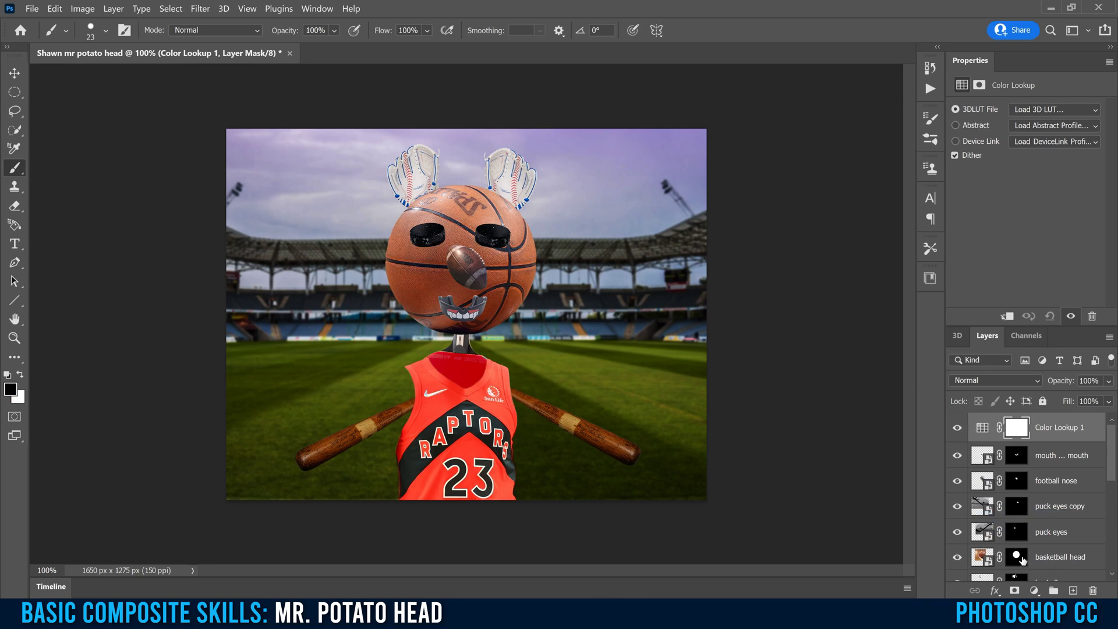
Try the Crisp_Winter.look and Candlelight.CUBE 3D LUTs on the Color Lookup adjustment
left_click(1044, 110)
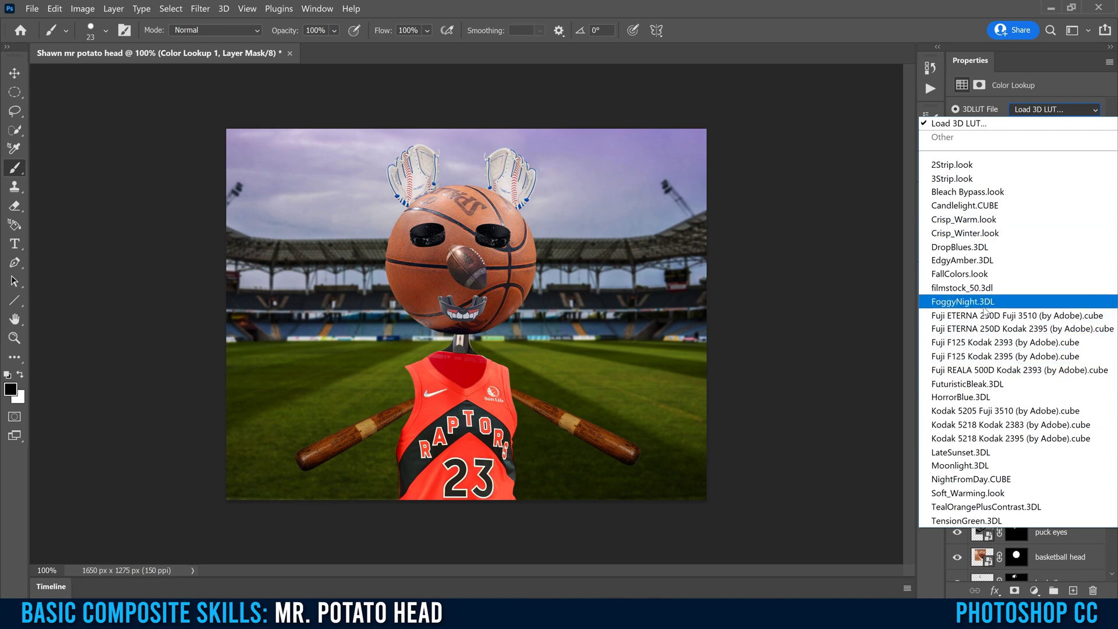
left_click(964, 233)
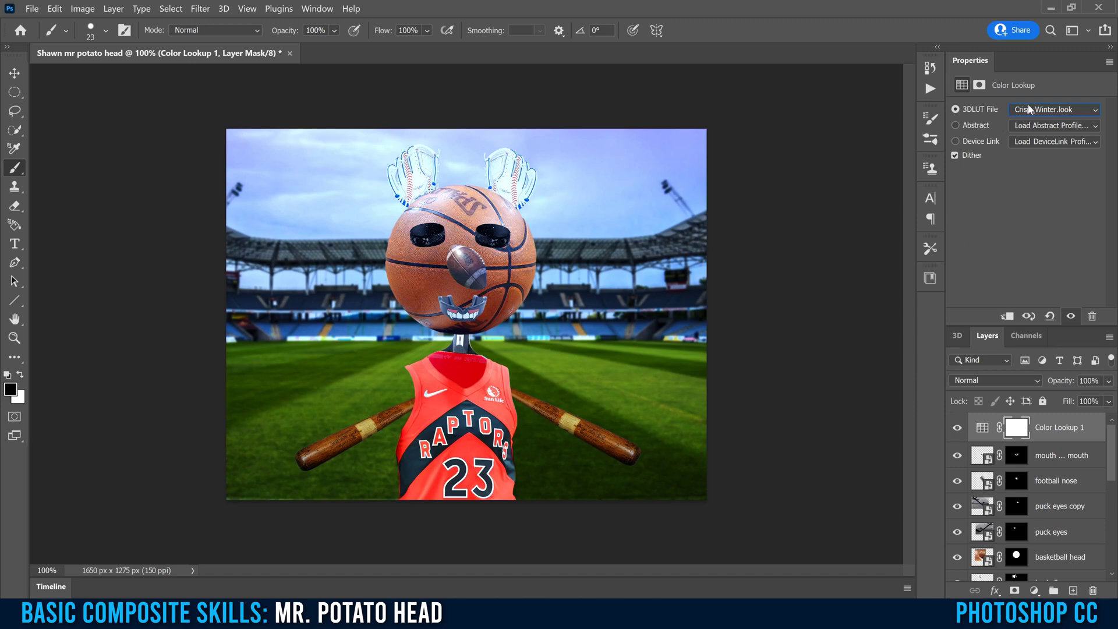
left_click(1029, 110)
left_click(950, 208)
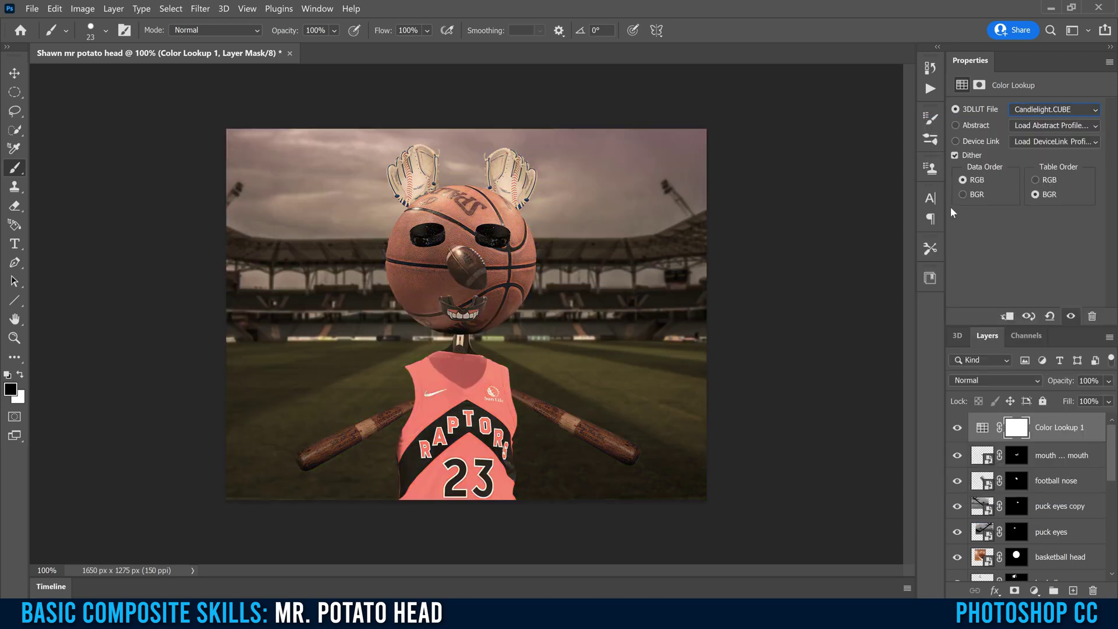
Apply the FallColors.look 3D LUT, test a lower opacity for the Color Lookup layer, and set it back to 100%
left_click(1028, 109)
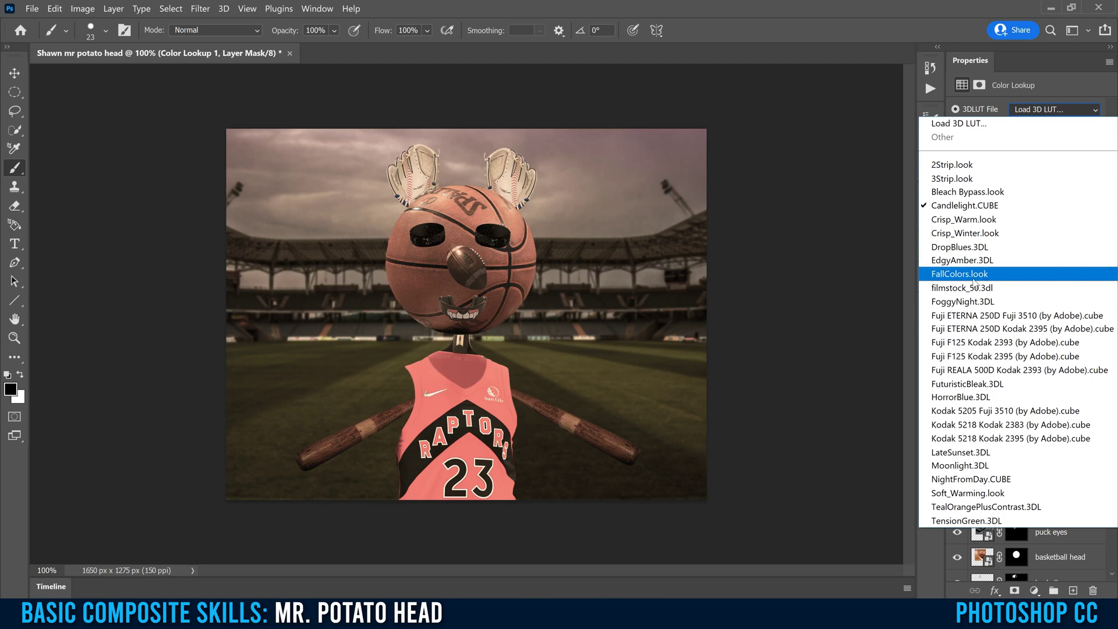
left_click(964, 275)
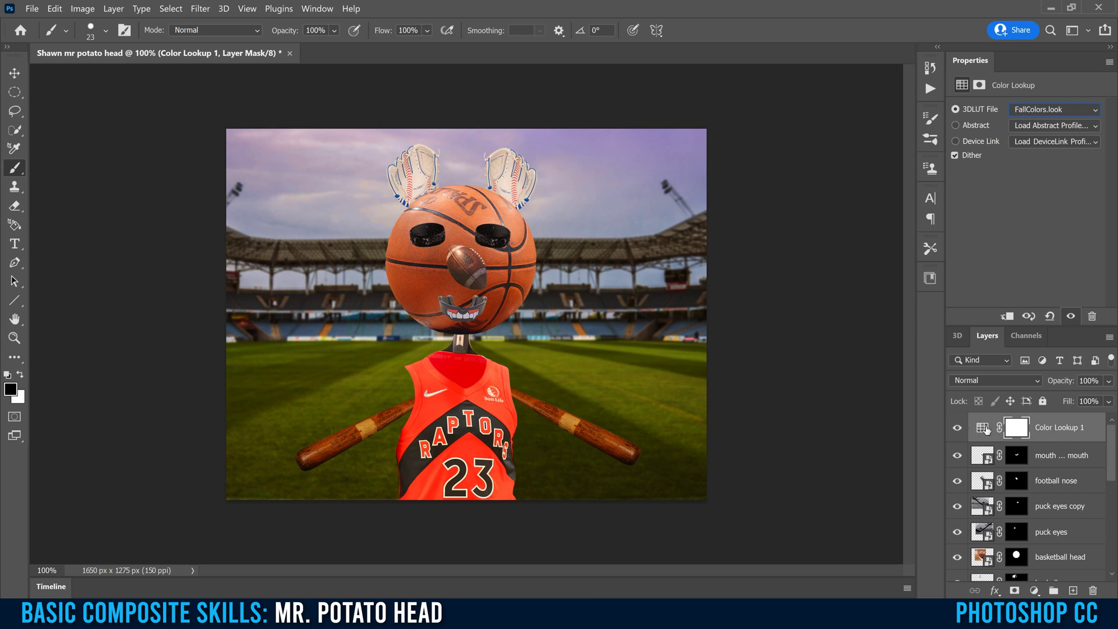
left_click(1110, 381)
mouse_move(1108, 400)
left_mouse_down()
mouse_move(1019, 402)
mouse_move(1108, 398)
mouse_move(1073, 400)
mouse_move(1093, 401)
left_mouse_up()
left_click_drag(1100, 399, 1108, 399)
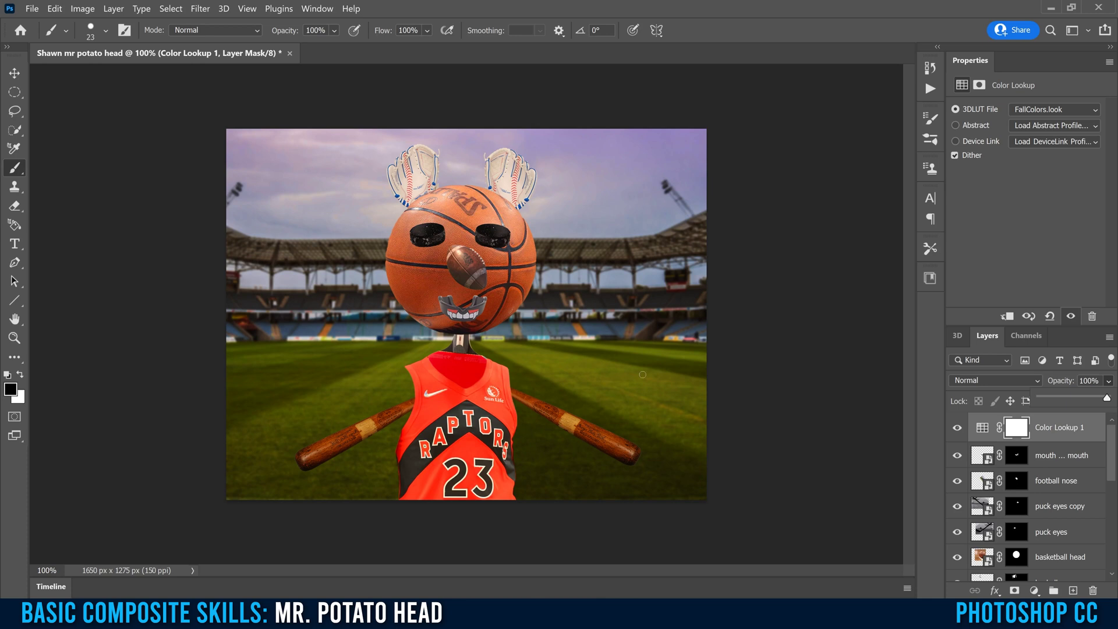